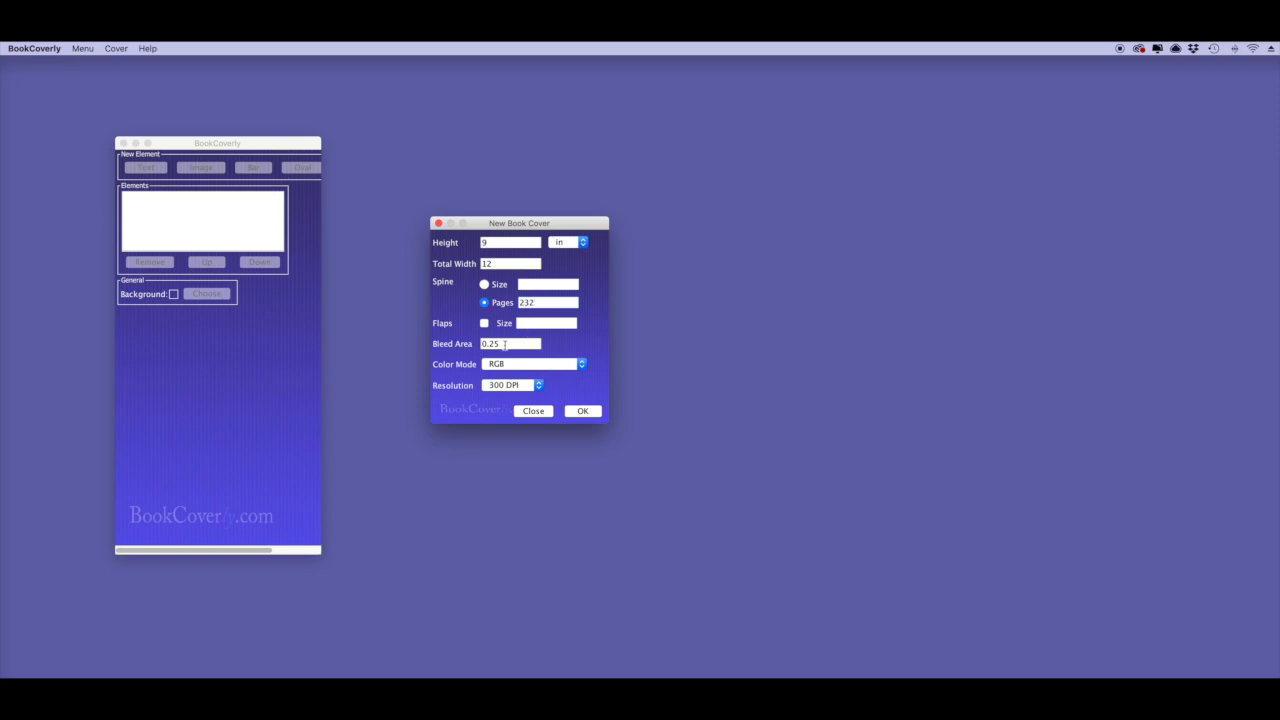
# Create the cover in CMYK – PDF/X-1a colour mode at 300 DPI.
pyautogui.click(566, 366)
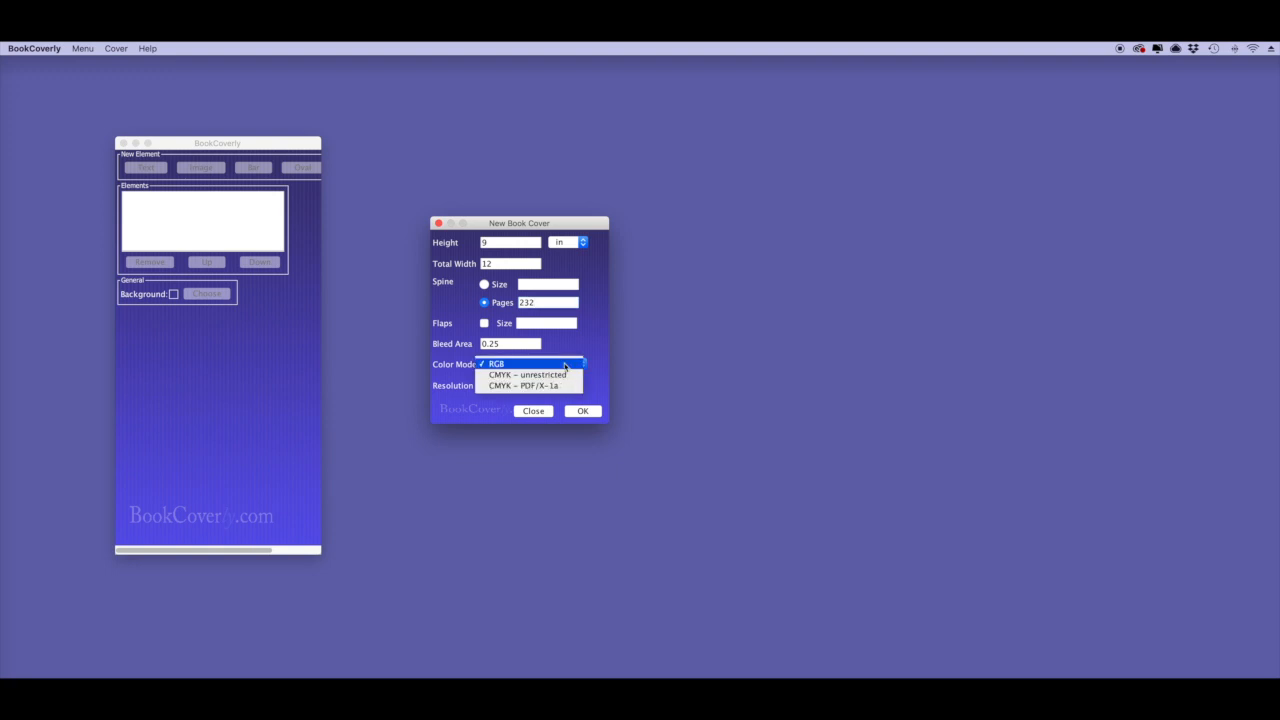
pyautogui.press('Down')
pyautogui.press('Down')
pyautogui.press('Up')
pyautogui.press('Up')
pyautogui.press('Down')
pyautogui.press('Down')
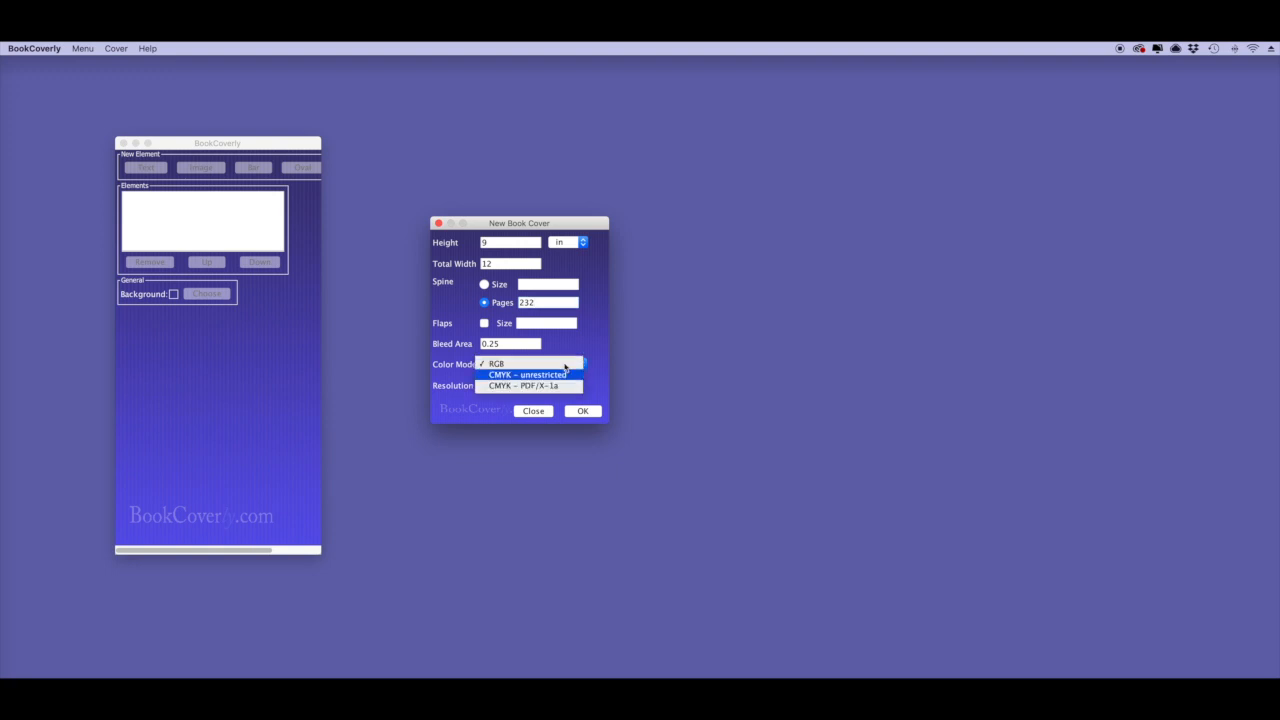
pyautogui.press('Up')
pyautogui.press('Up')
pyautogui.press('Down')
pyautogui.press('Down')
pyautogui.press('Return')
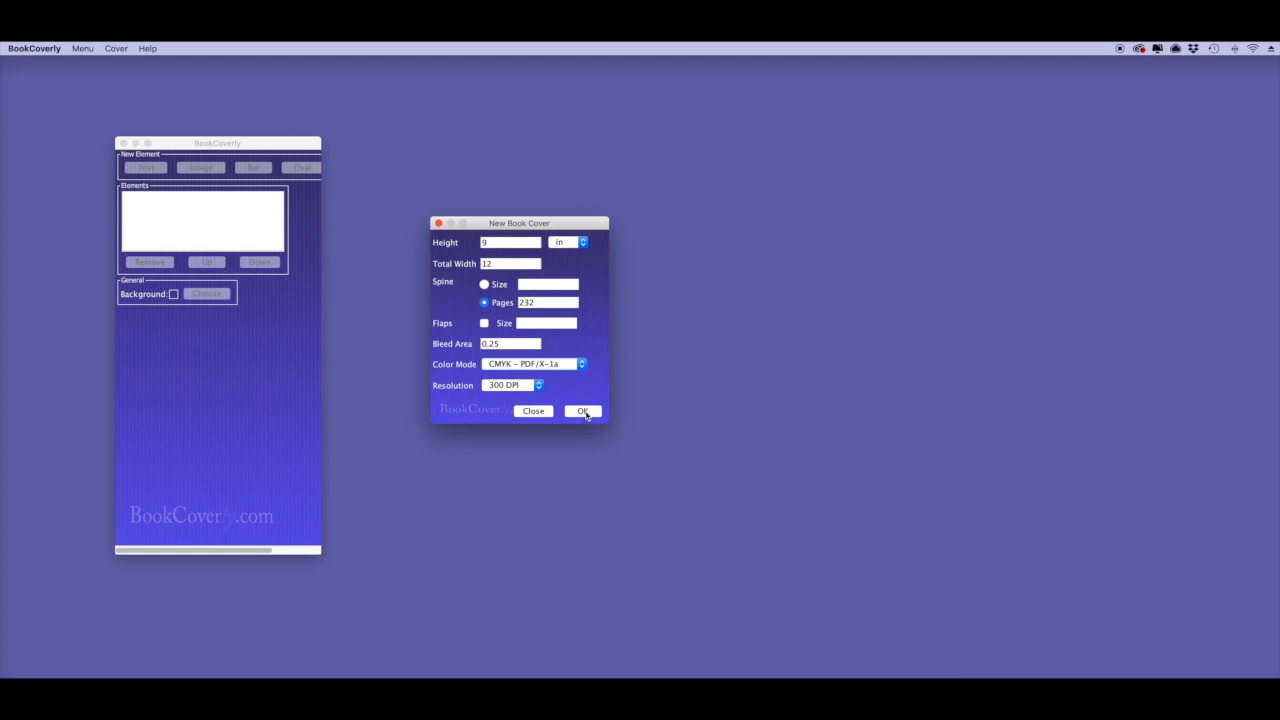
pyautogui.click(532, 388)
pyautogui.click(532, 387)
pyautogui.click(583, 411)
# Reposition the cover editor window and widen the elements panel.
pyautogui.moveTo(452, 67); pyautogui.dragTo(654, 126)
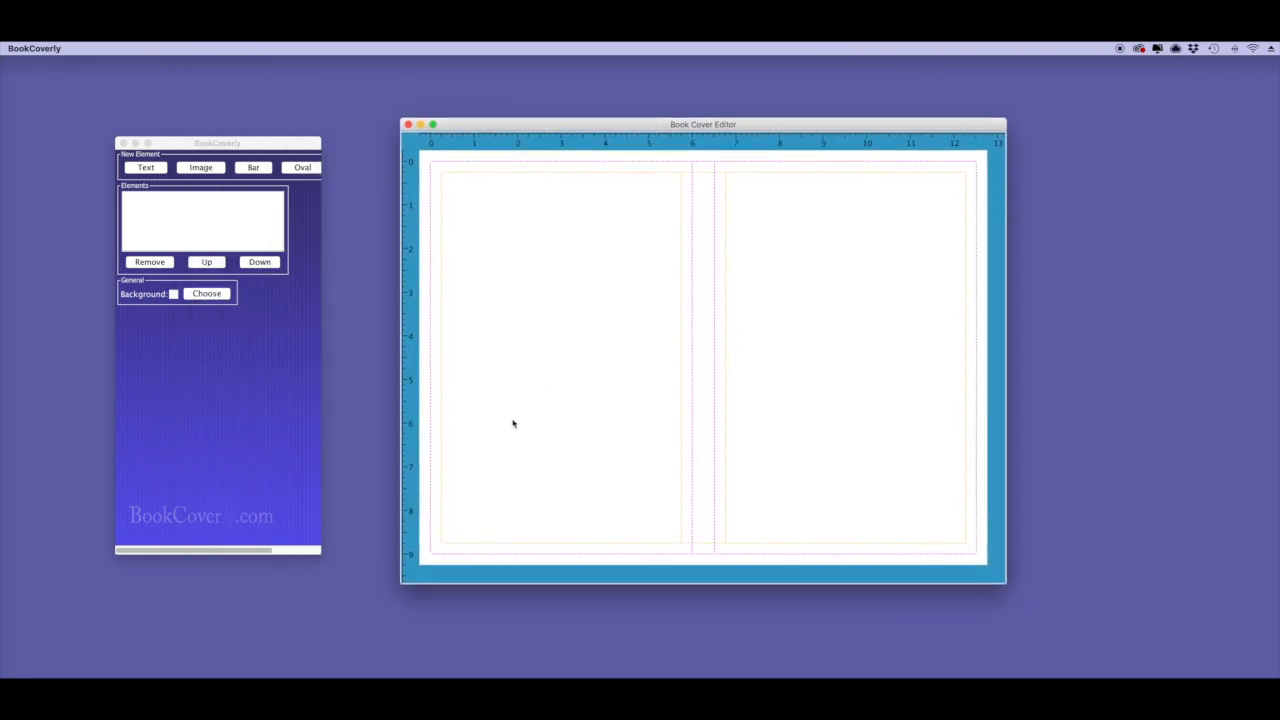
pyautogui.click(260, 477)
pyautogui.moveTo(319, 552); pyautogui.dragTo(385, 537)
pyautogui.moveTo(466, 128); pyautogui.dragTo(479, 127)
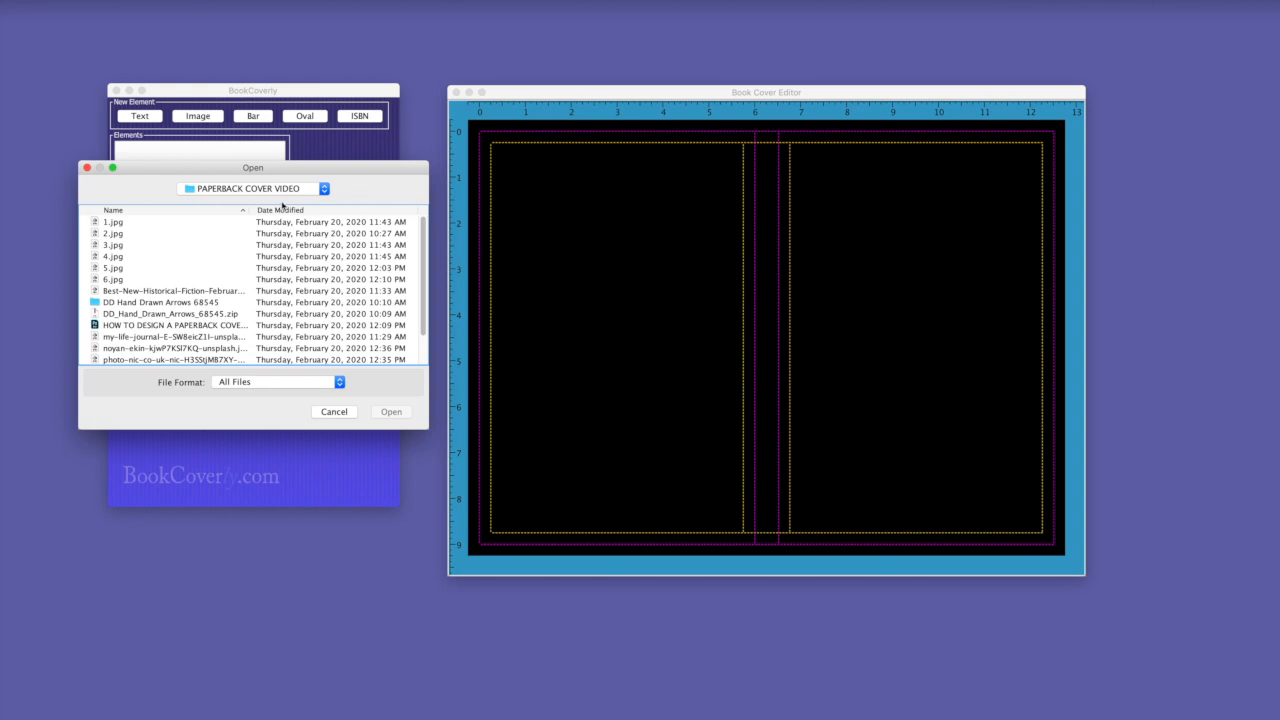
# Import the-witch-525958.jpg from the date-sorted file list and position it across the wraparound.
pyautogui.click(284, 211)
pyautogui.click(284, 211)
pyautogui.doubleClick(173, 225)
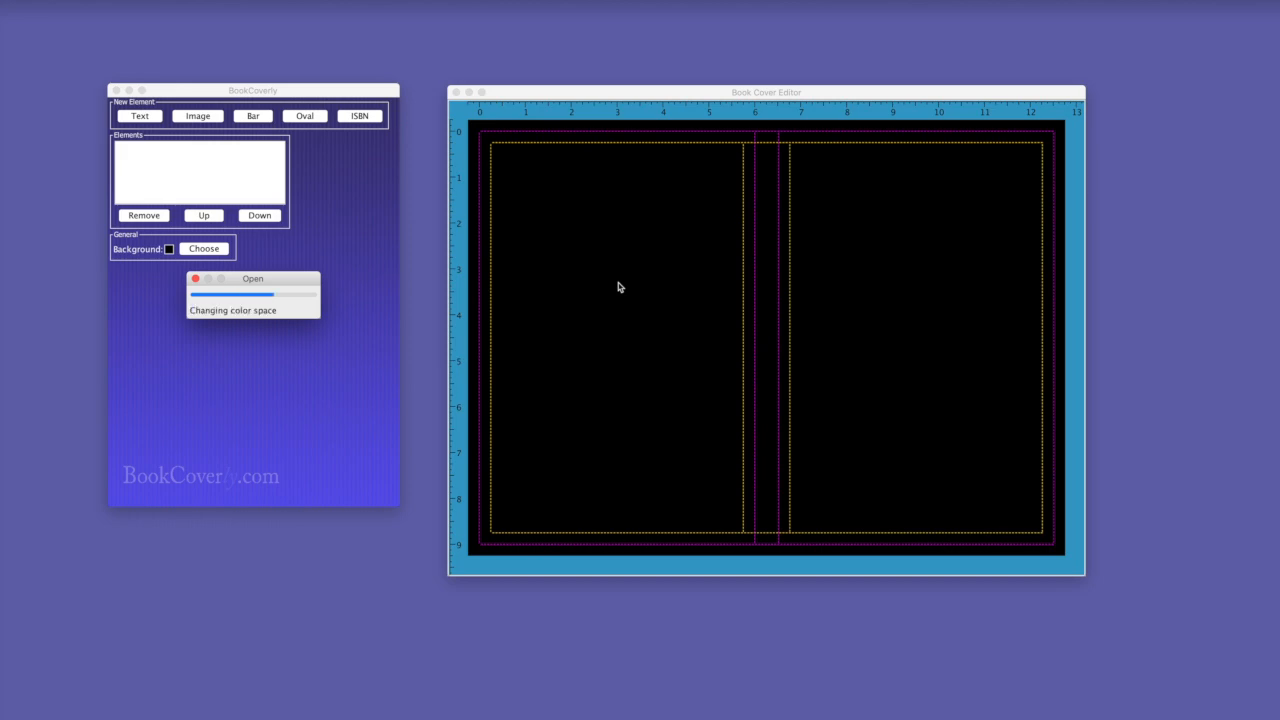
pyautogui.moveTo(777, 329); pyautogui.dragTo(543, 257)
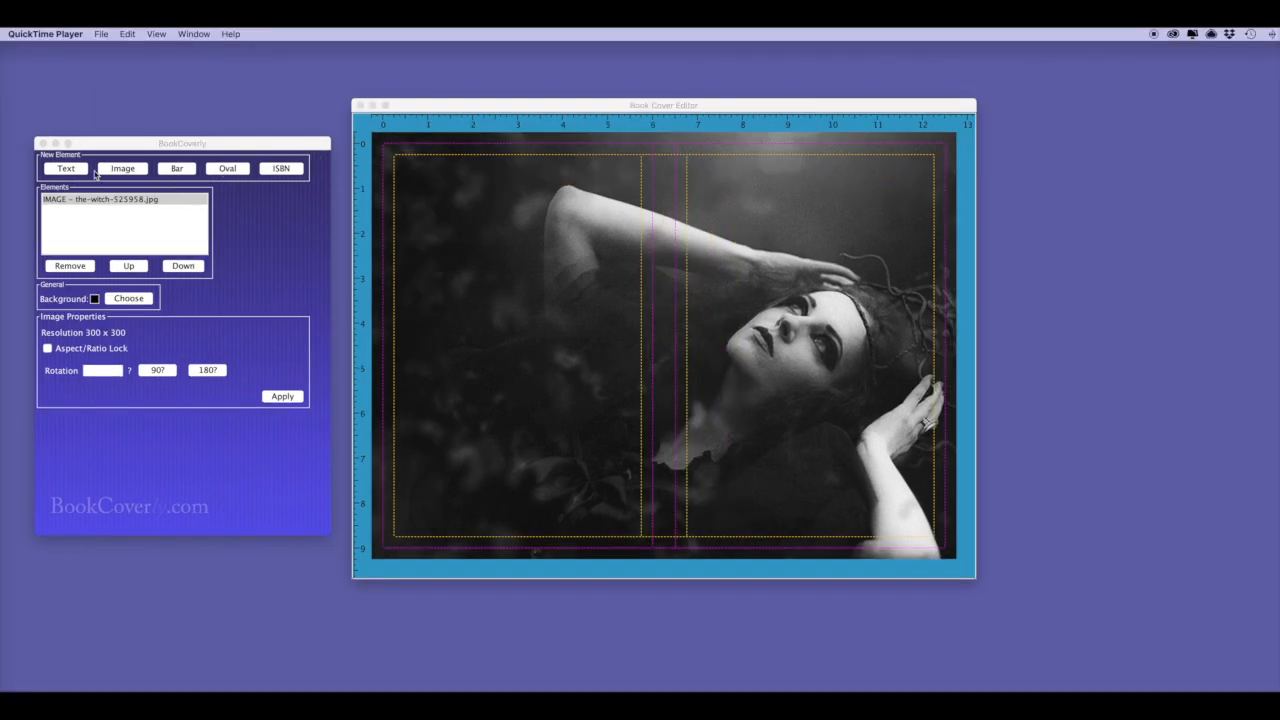
pyautogui.click(68, 170)
# Enter the title UNVEILED in Abadi MT Condensed Extra Bold, size 90, centre-aligned.
pyautogui.moveTo(139, 326); pyautogui.dragTo(74, 330)
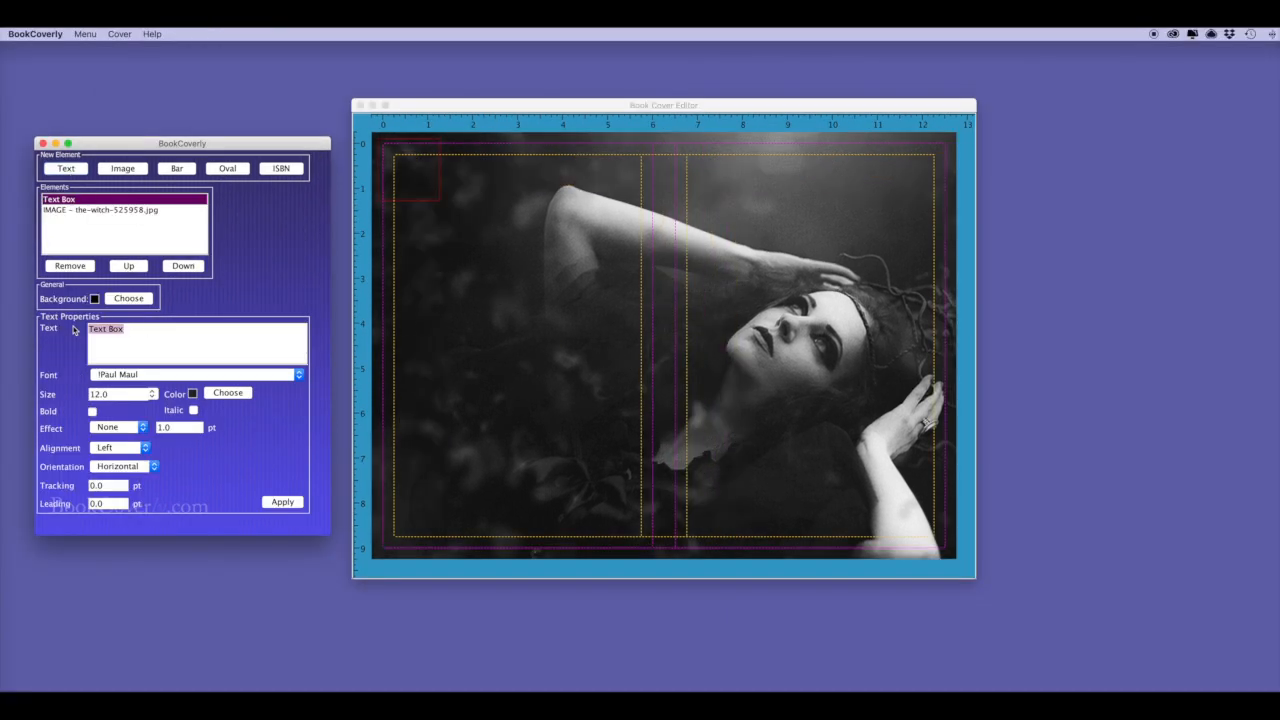
pyautogui.write('UNVEILED')
pyautogui.click(298, 375)
pyautogui.scroll(-3, 300, 389)
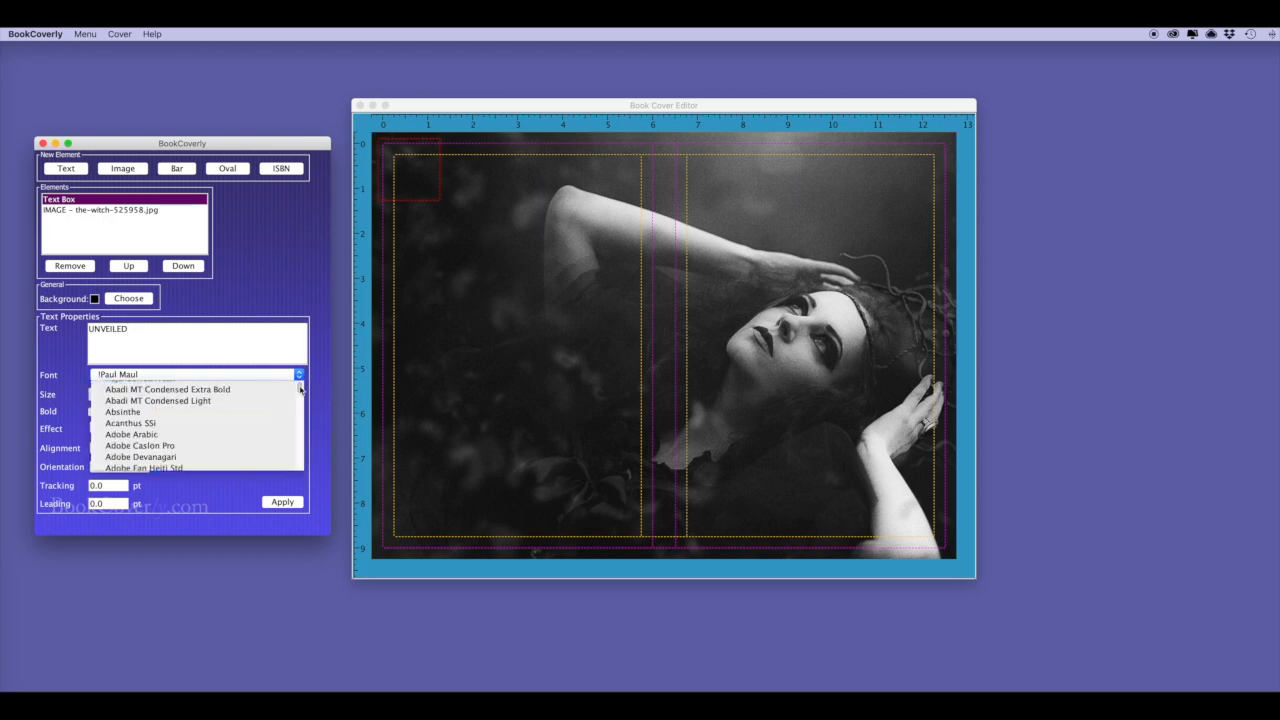
pyautogui.scroll(3, 300, 389)
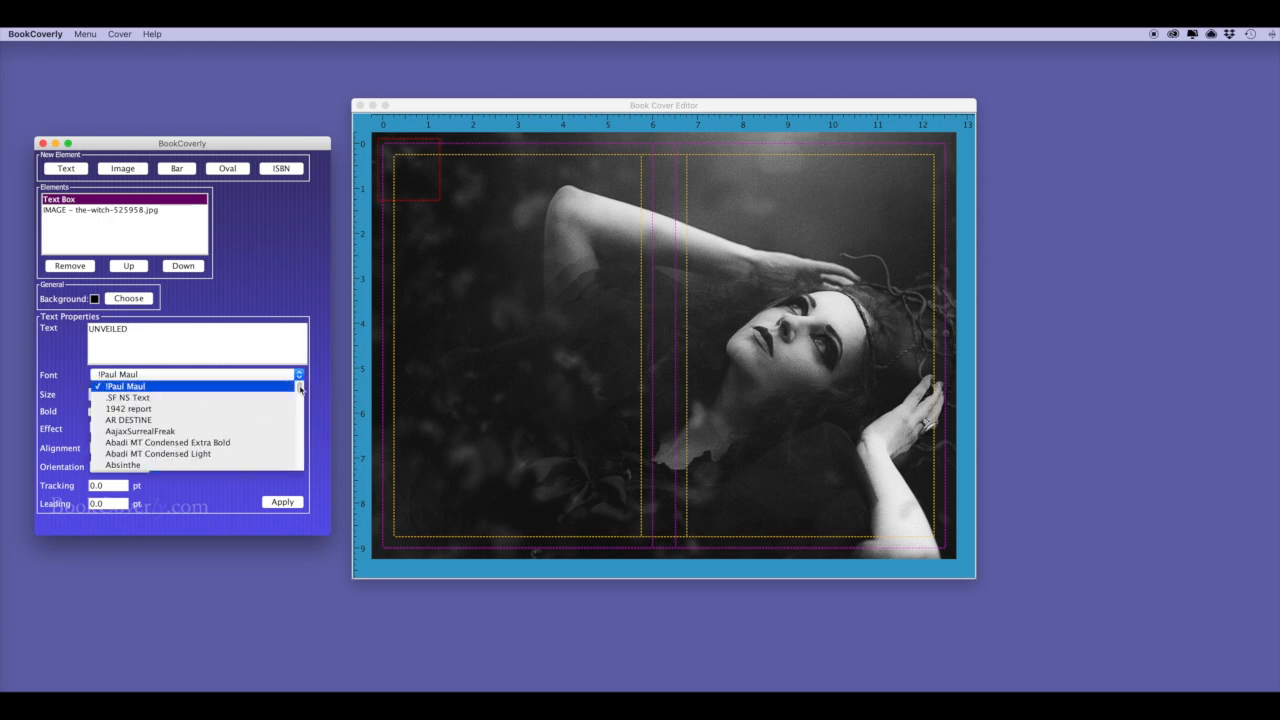
pyautogui.click(218, 448)
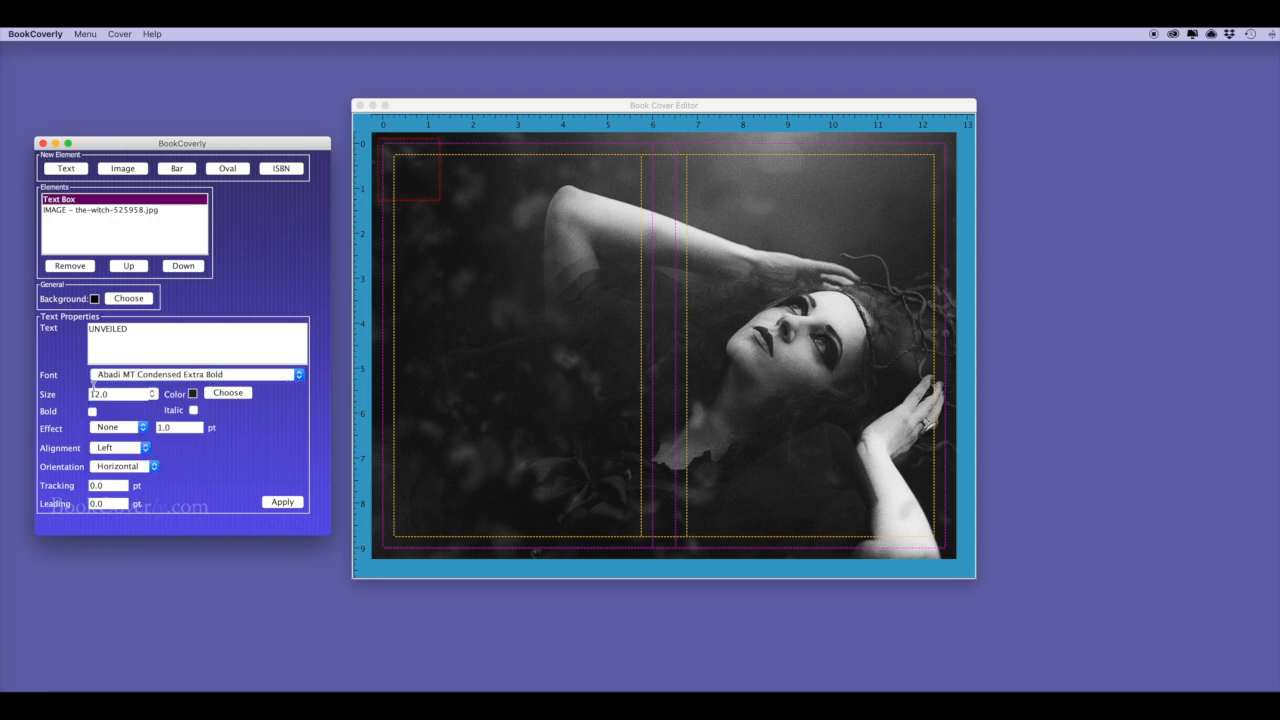
pyautogui.moveTo(110, 394); pyautogui.dragTo(78, 397)
pyautogui.write('90')
pyautogui.click(115, 446)
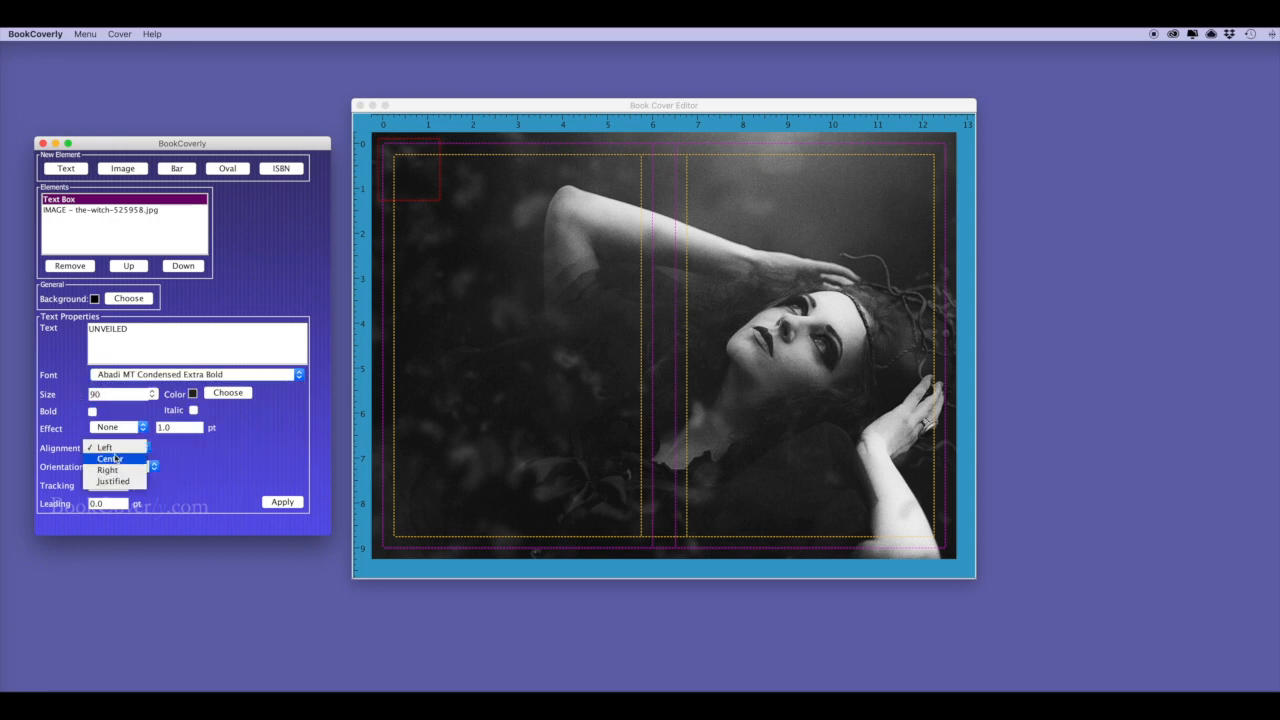
pyautogui.click(110, 458)
pyautogui.click(287, 504)
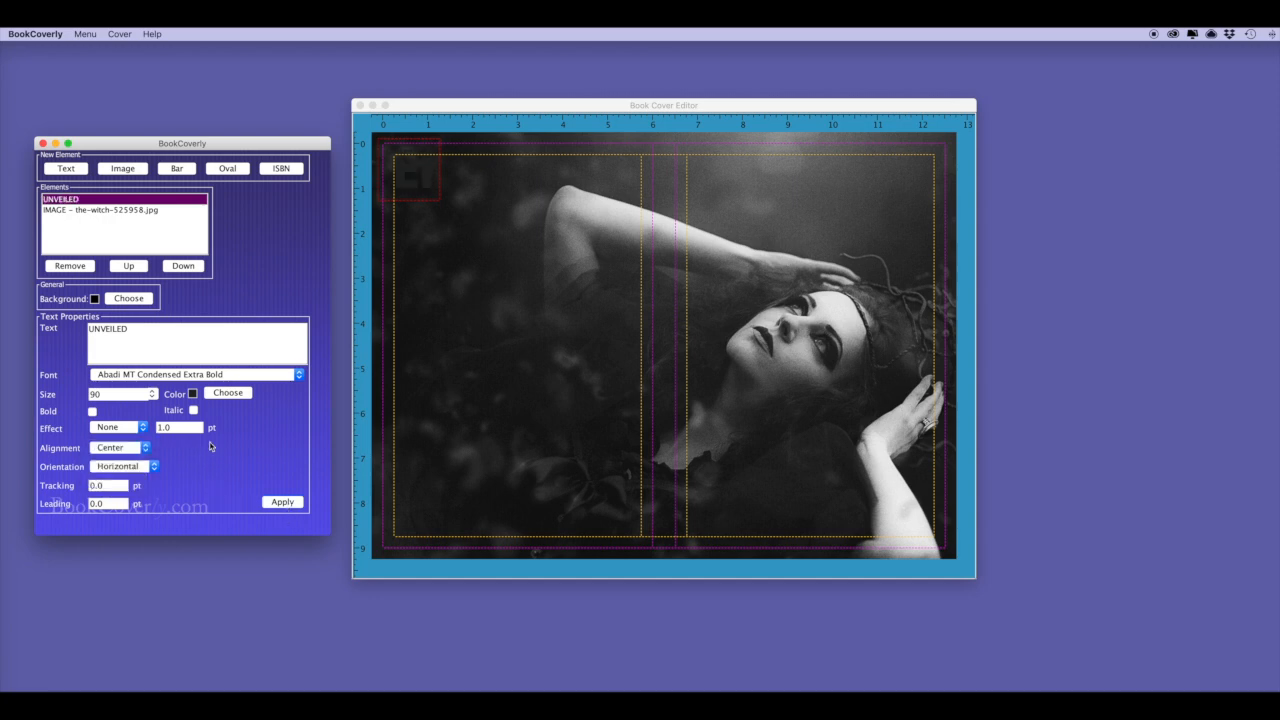
# Colour the title white and widen its text box so it fits.
pyautogui.click(228, 393)
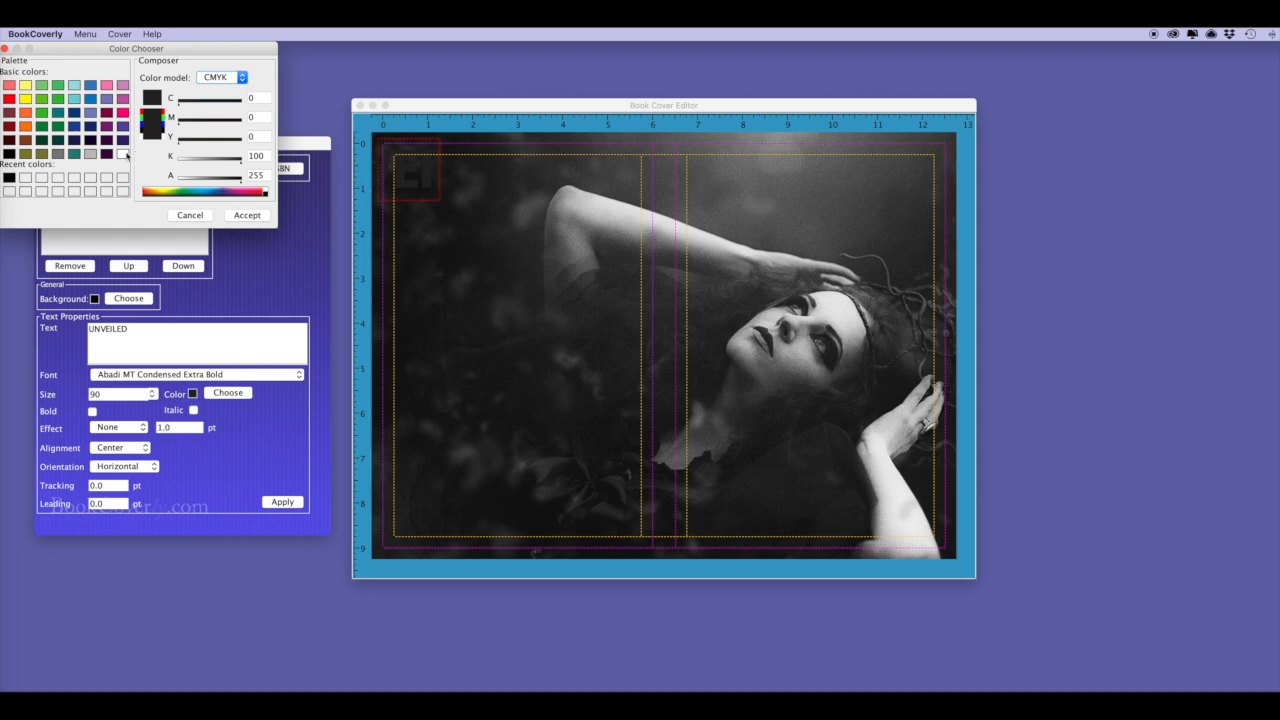
pyautogui.click(123, 154)
pyautogui.click(238, 215)
pyautogui.click(282, 502)
pyautogui.moveTo(438, 198); pyautogui.dragTo(933, 518)
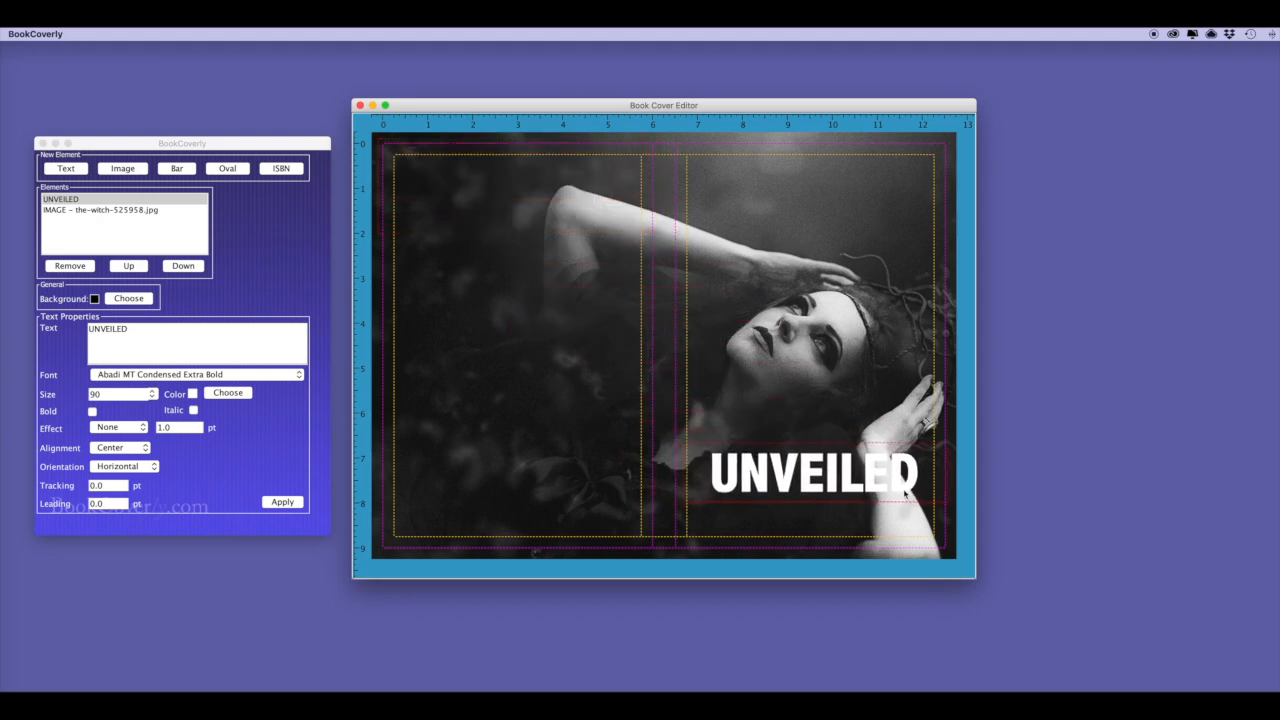
# Enlarge the title to size 100 and nudge it slightly upward on the front cover.
pyautogui.doubleClick(91, 394)
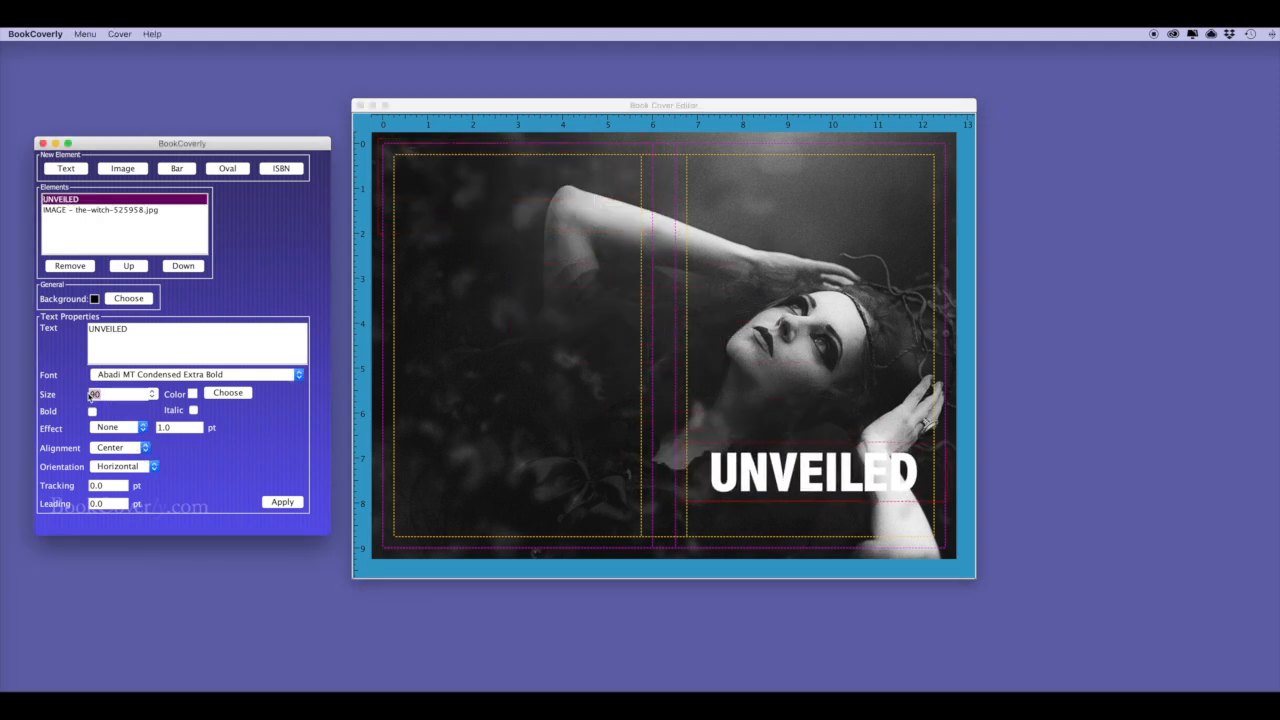
pyautogui.write('100')
pyautogui.click(283, 502)
pyautogui.moveTo(804, 483); pyautogui.dragTo(808, 476)
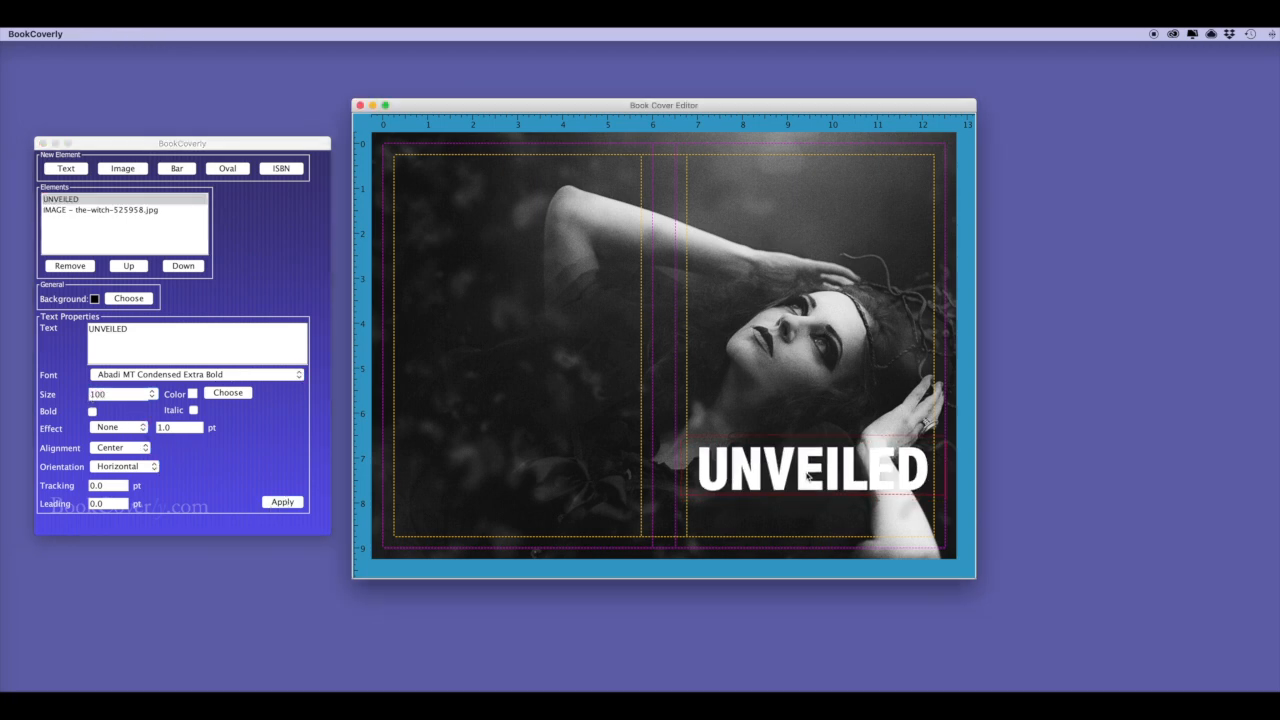
pyautogui.moveTo(94, 141); pyautogui.dragTo(96, 127)
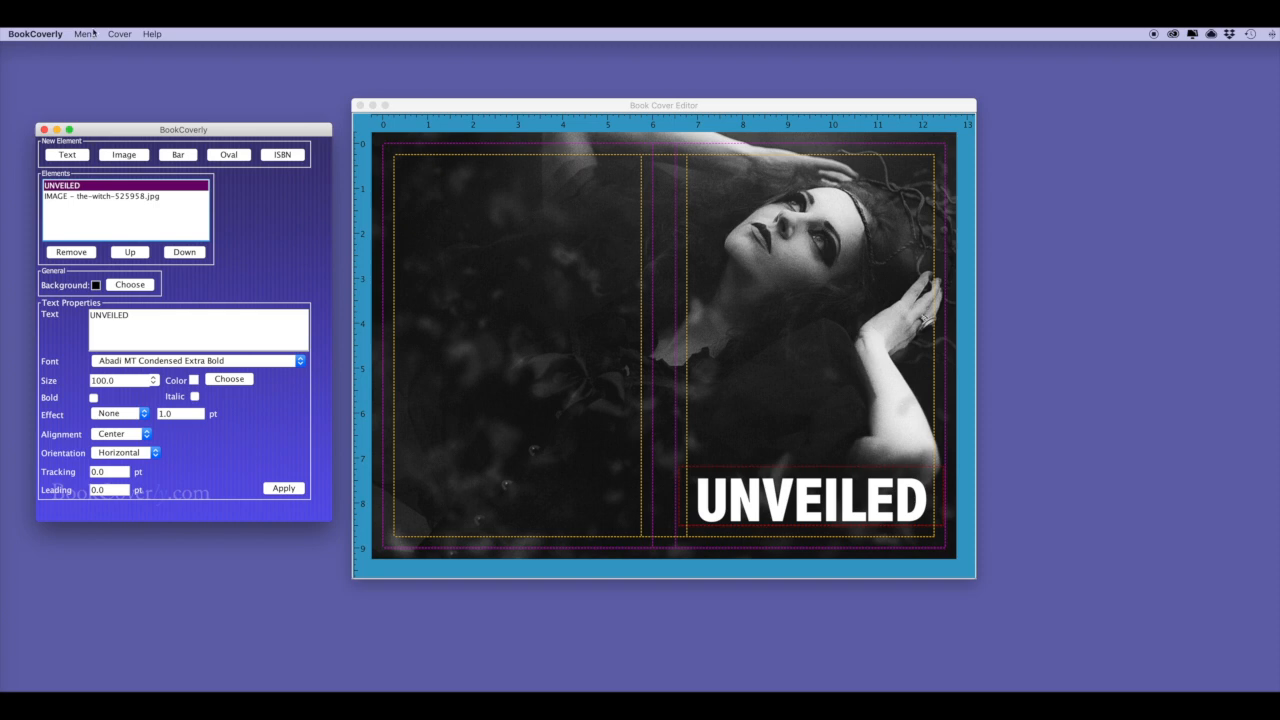
pyautogui.click(85, 34)
# Add a text element reading 'He had no idea who he was about to marry.'.
pyautogui.click(91, 91)
pyautogui.click(79, 156)
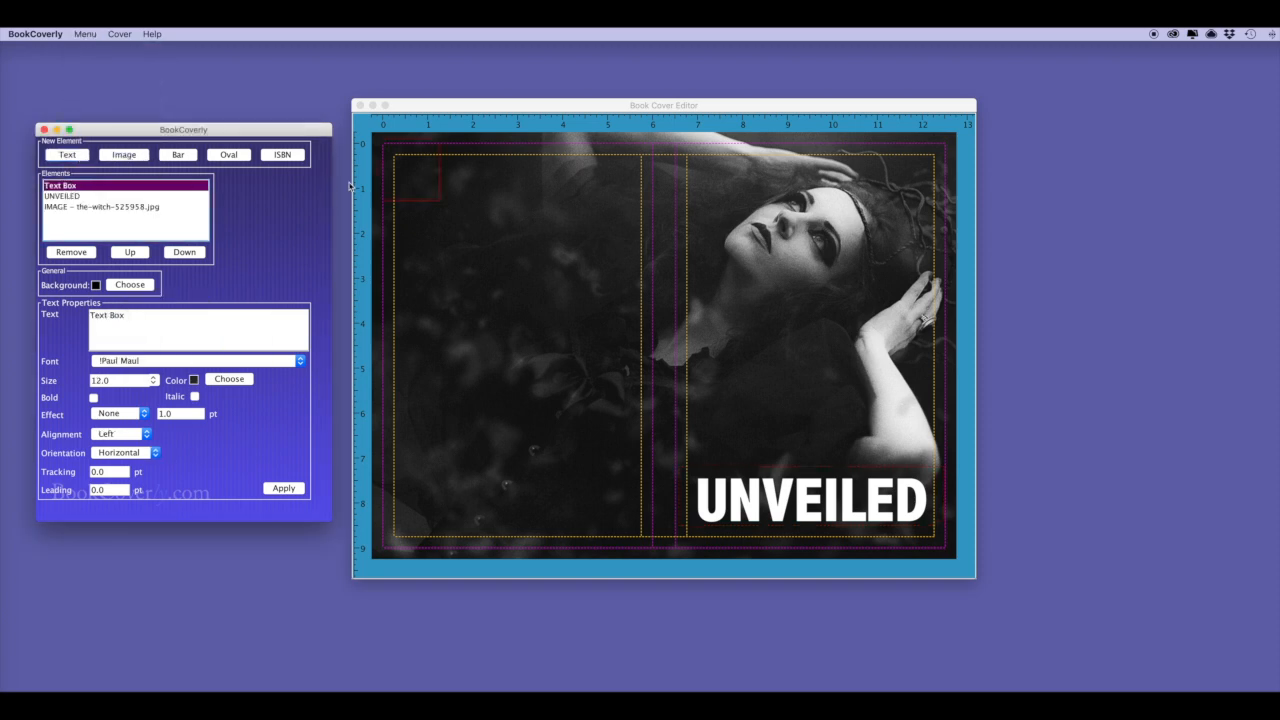
pyautogui.moveTo(149, 321); pyautogui.dragTo(82, 320)
pyautogui.write('He had no idea who he was abou')
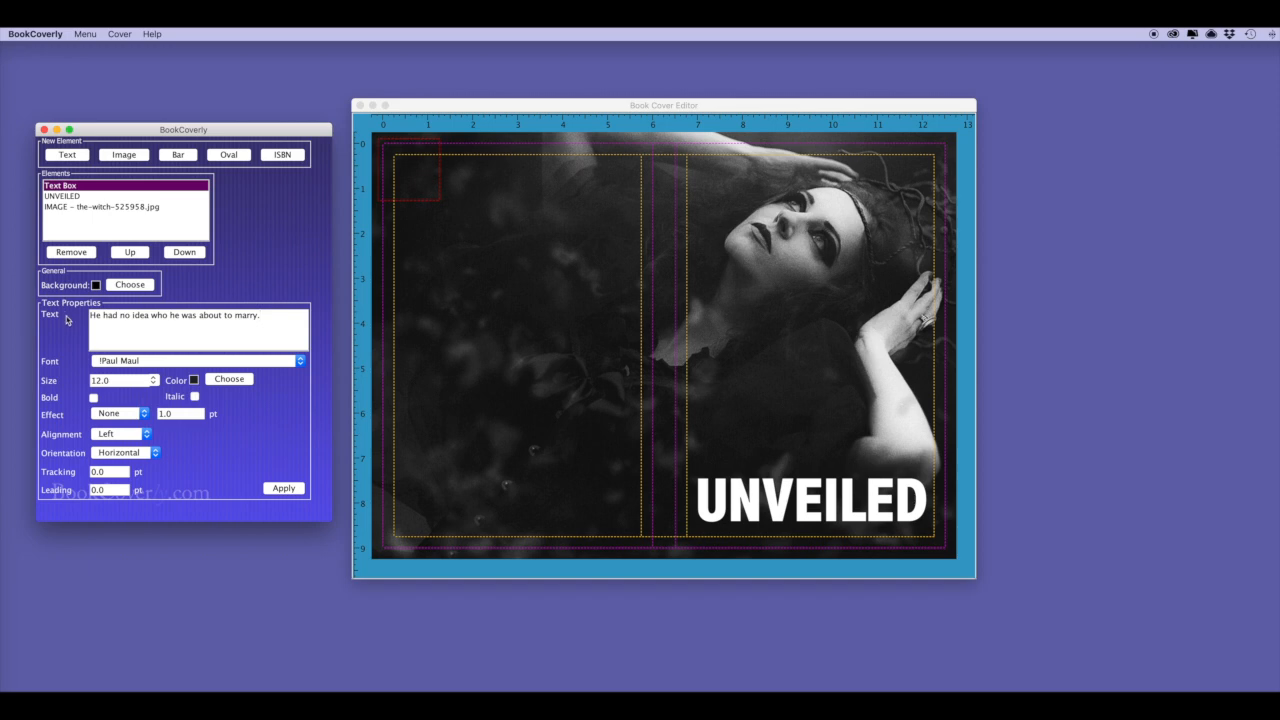
# Set the tagline to Adobe Caslon Pro, size 36, centre-aligned.
pyautogui.click(300, 362)
pyautogui.click(300, 362)
pyautogui.click(300, 362)
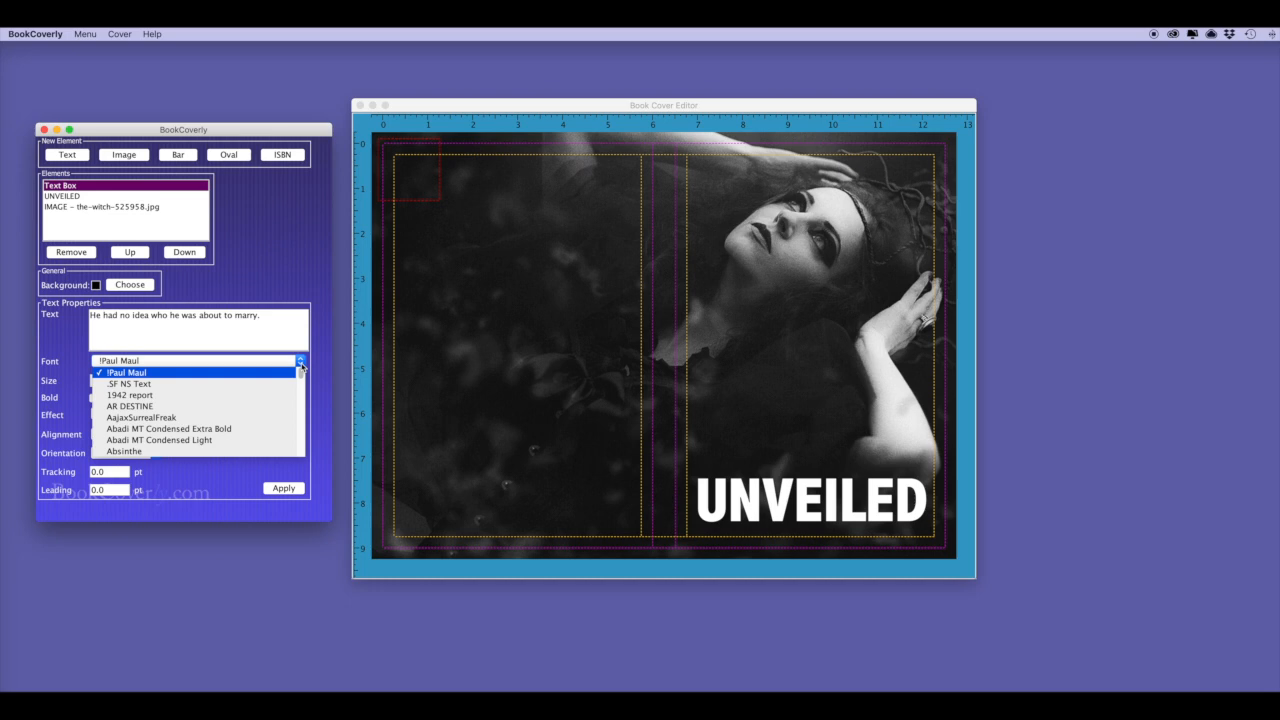
pyautogui.press('Down')
pyautogui.press('Down')
pyautogui.press('Down')
pyautogui.press('Down')
pyautogui.press('Down')
pyautogui.press('Down')
pyautogui.press('Down')
pyautogui.press('Down')
pyautogui.press('Down')
pyautogui.press('Down')
pyautogui.press('Down')
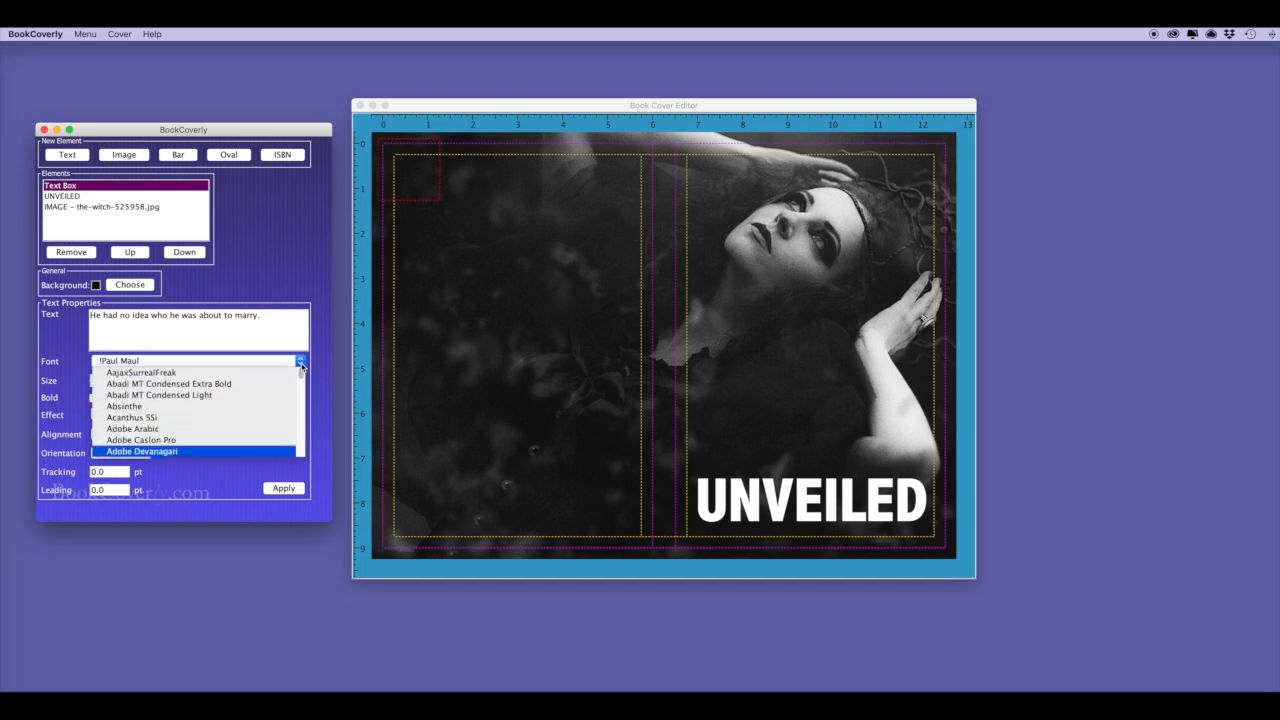
pyautogui.click(182, 441)
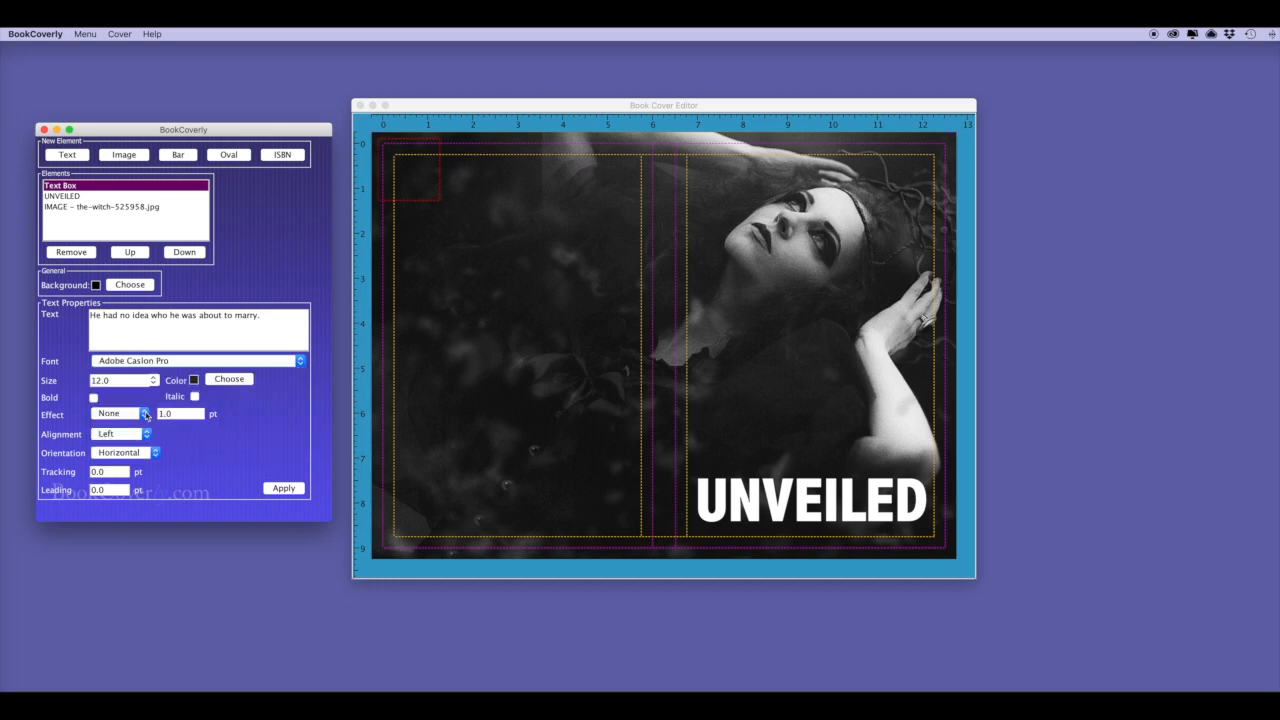
pyautogui.moveTo(108, 378); pyautogui.dragTo(79, 381)
pyautogui.write('36')
pyautogui.click(119, 434)
pyautogui.click(121, 447)
# Colour the tagline yellow, place it above UNVEILED, and reduce it to size 26.
pyautogui.click(232, 381)
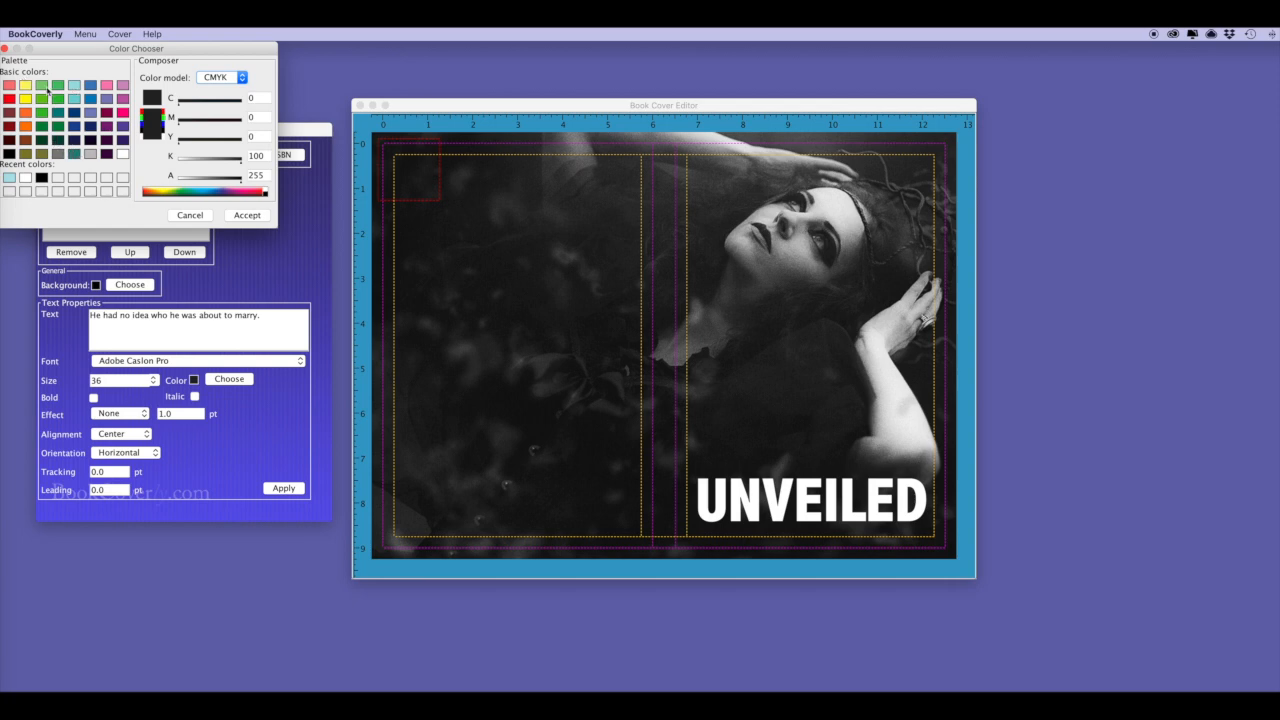
pyautogui.click(27, 88)
pyautogui.click(247, 215)
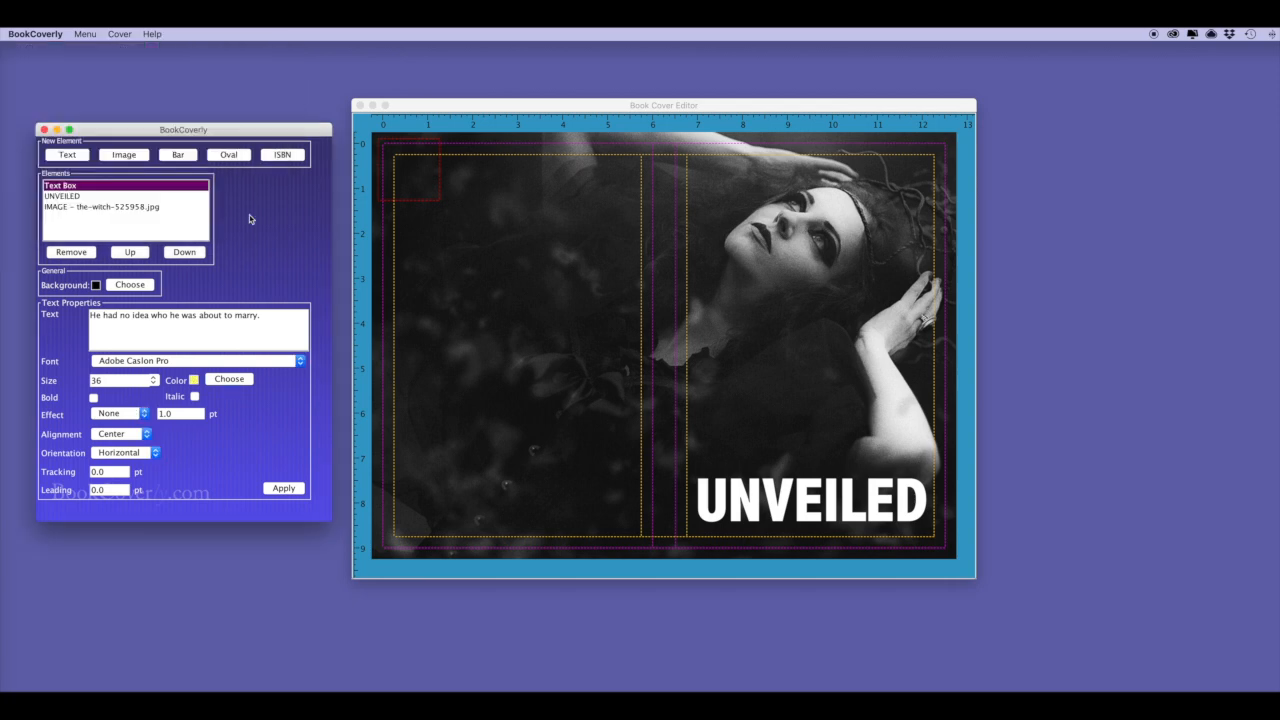
pyautogui.click(283, 488)
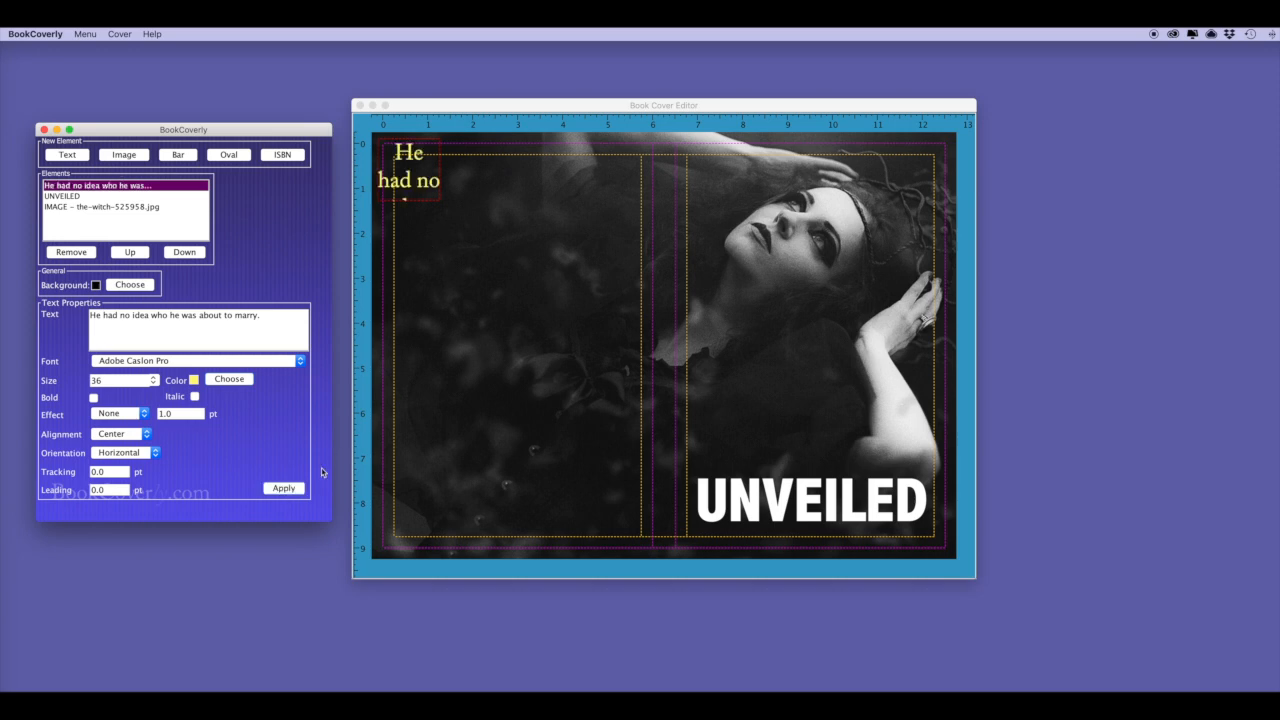
pyautogui.moveTo(438, 200); pyautogui.dragTo(886, 467)
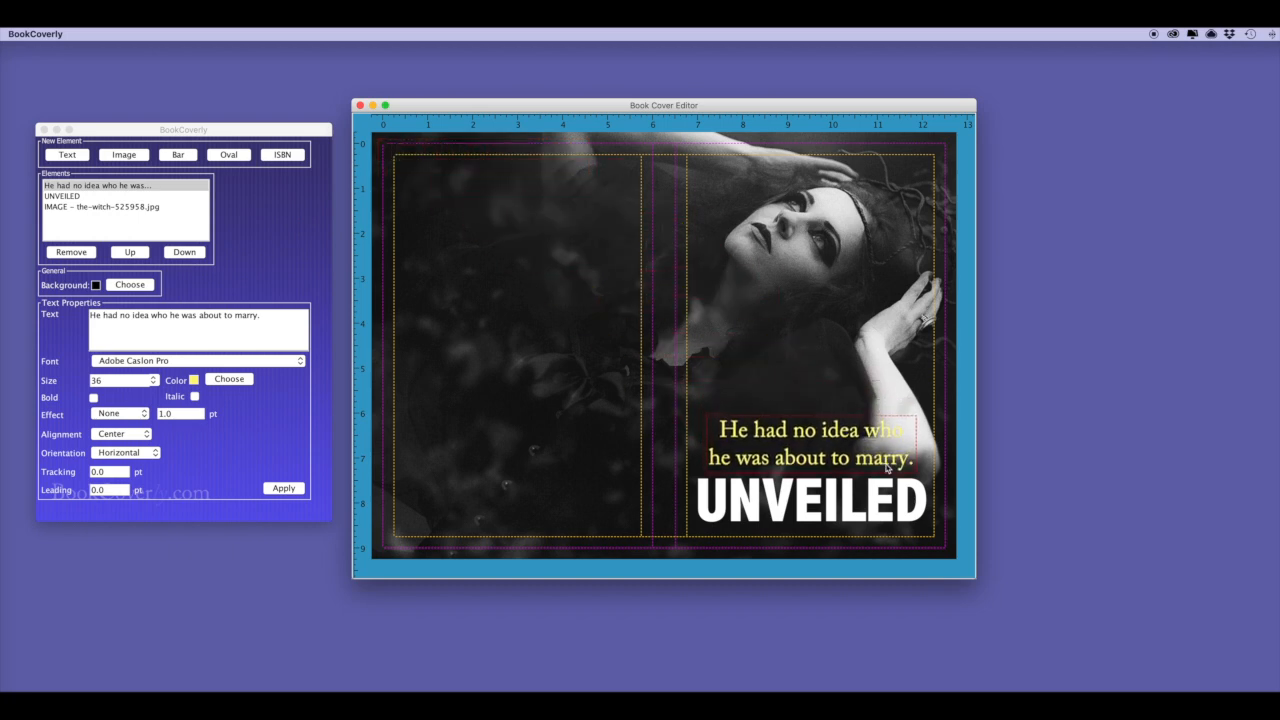
pyautogui.write('26')
pyautogui.click(816, 447)
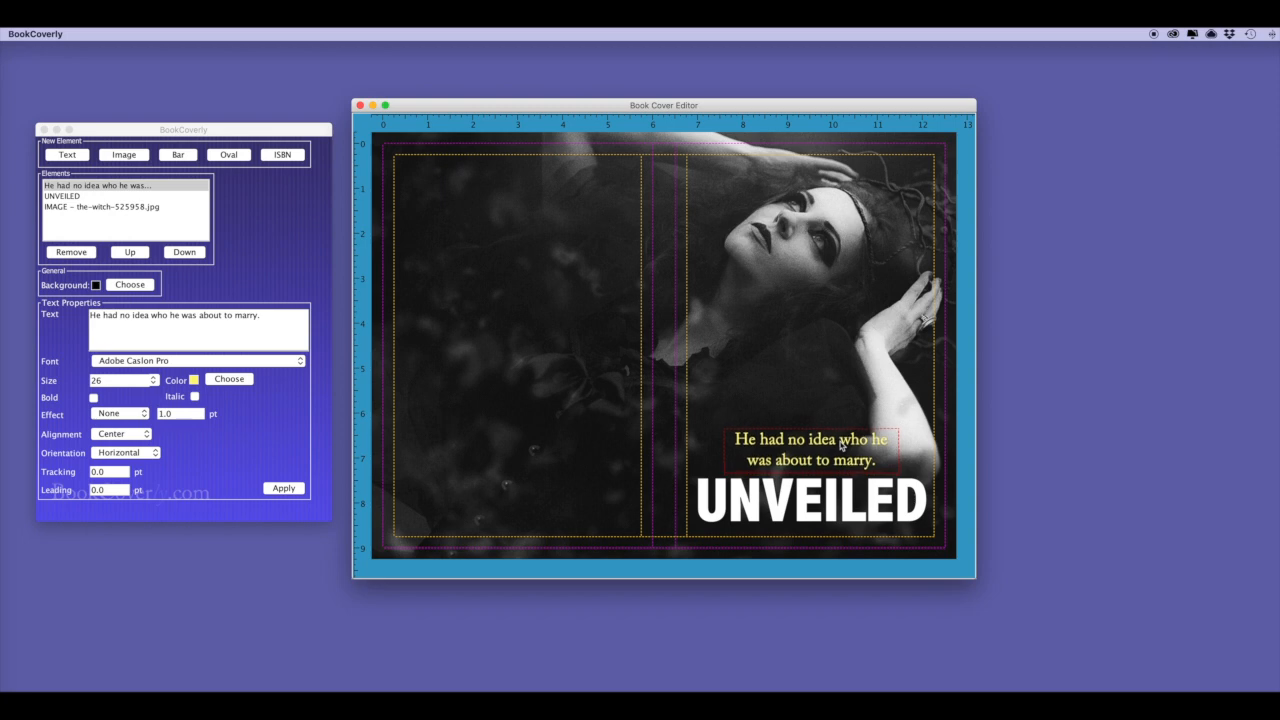
# Left-align the tagline.
pyautogui.click(108, 437)
pyautogui.click(112, 422)
pyautogui.click(284, 488)
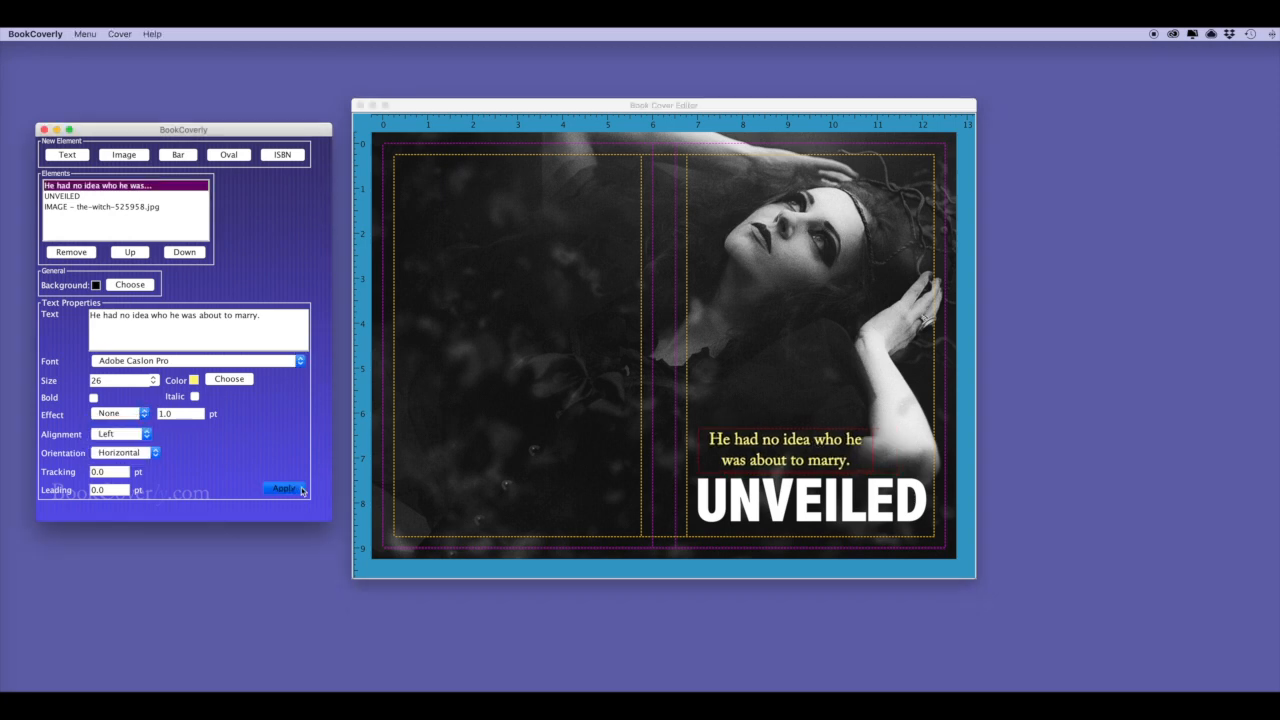
pyautogui.click(818, 446)
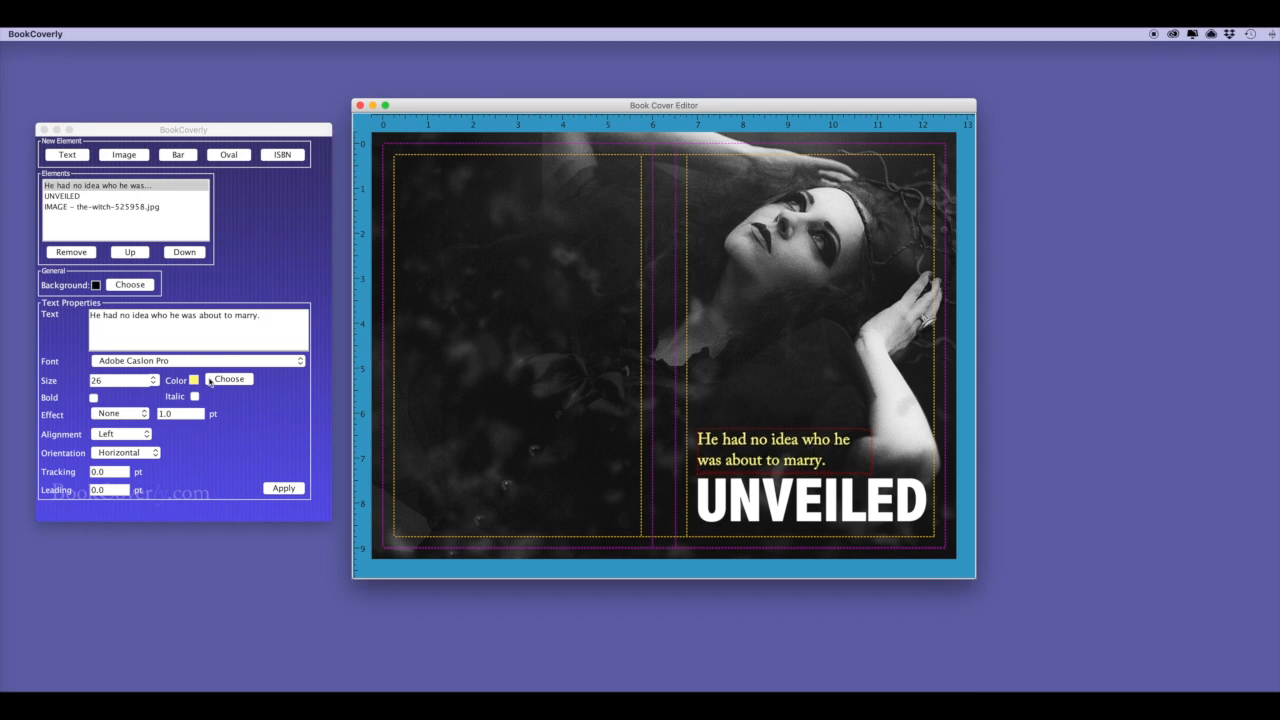
# Restyle the tagline in Open Sans 24 with tracking 1.0 and -5.0 line spacing.
pyautogui.click(293, 362)
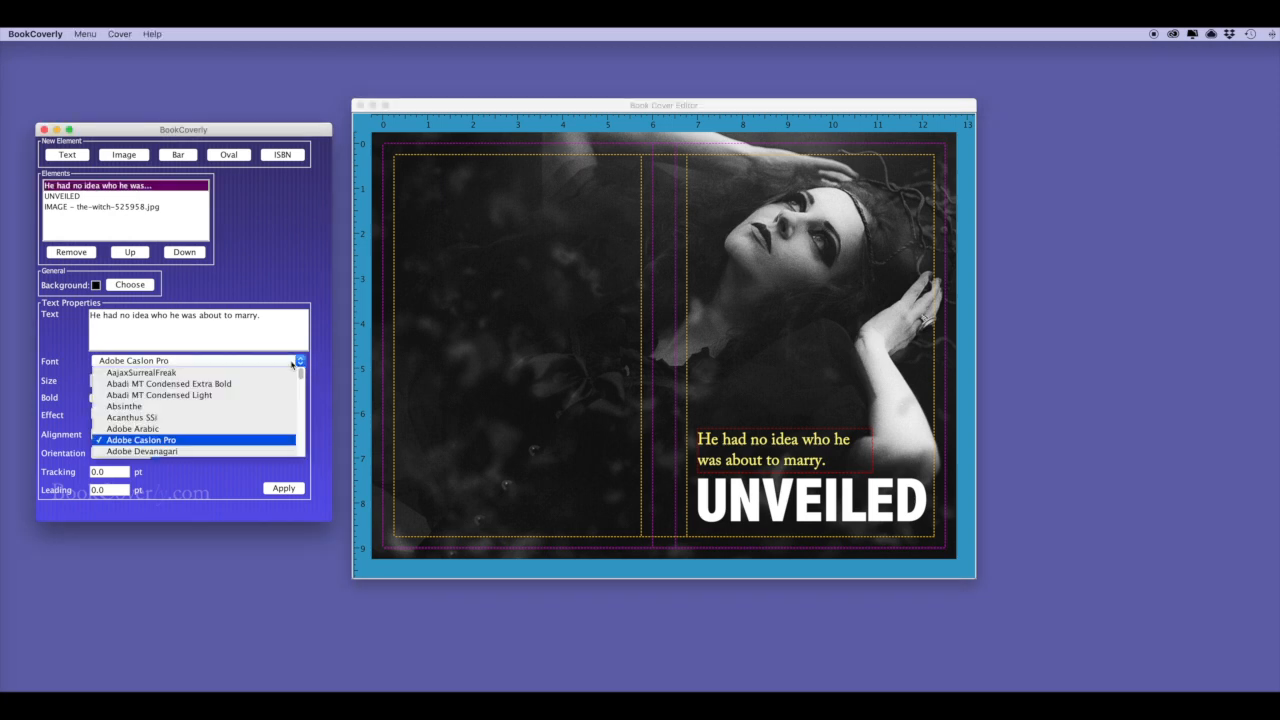
pyautogui.click(293, 364)
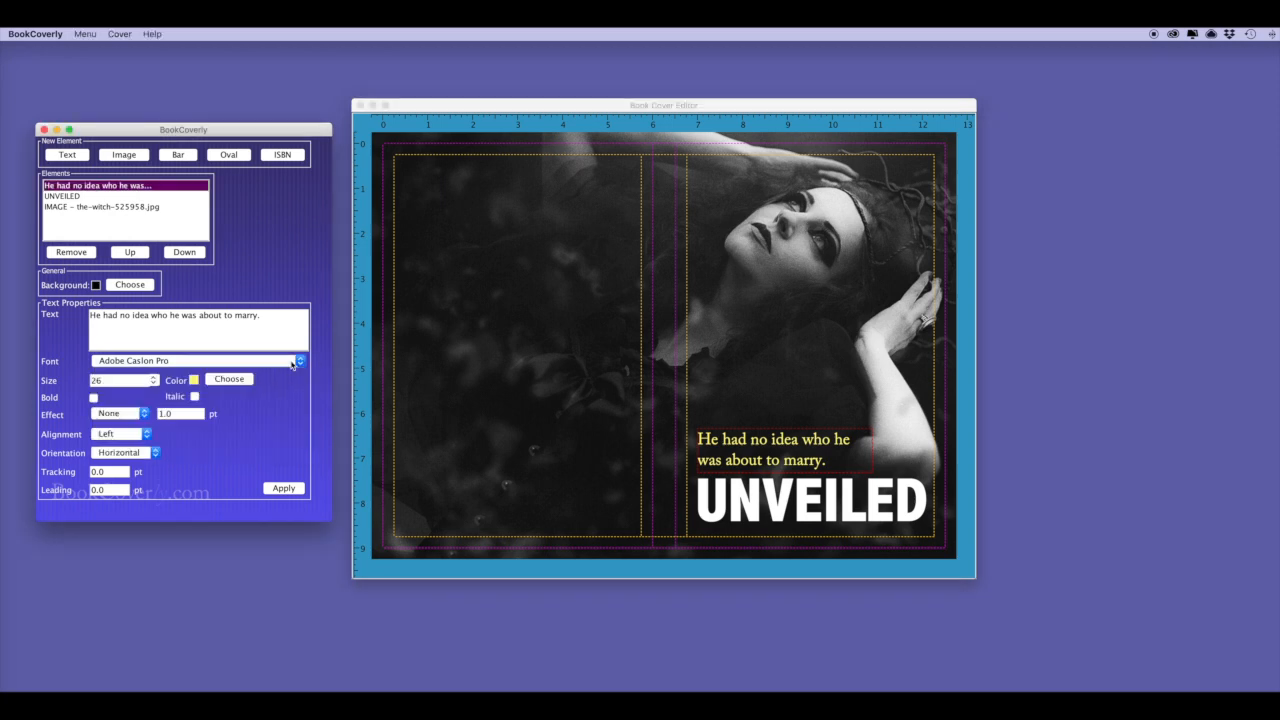
pyautogui.click(283, 488)
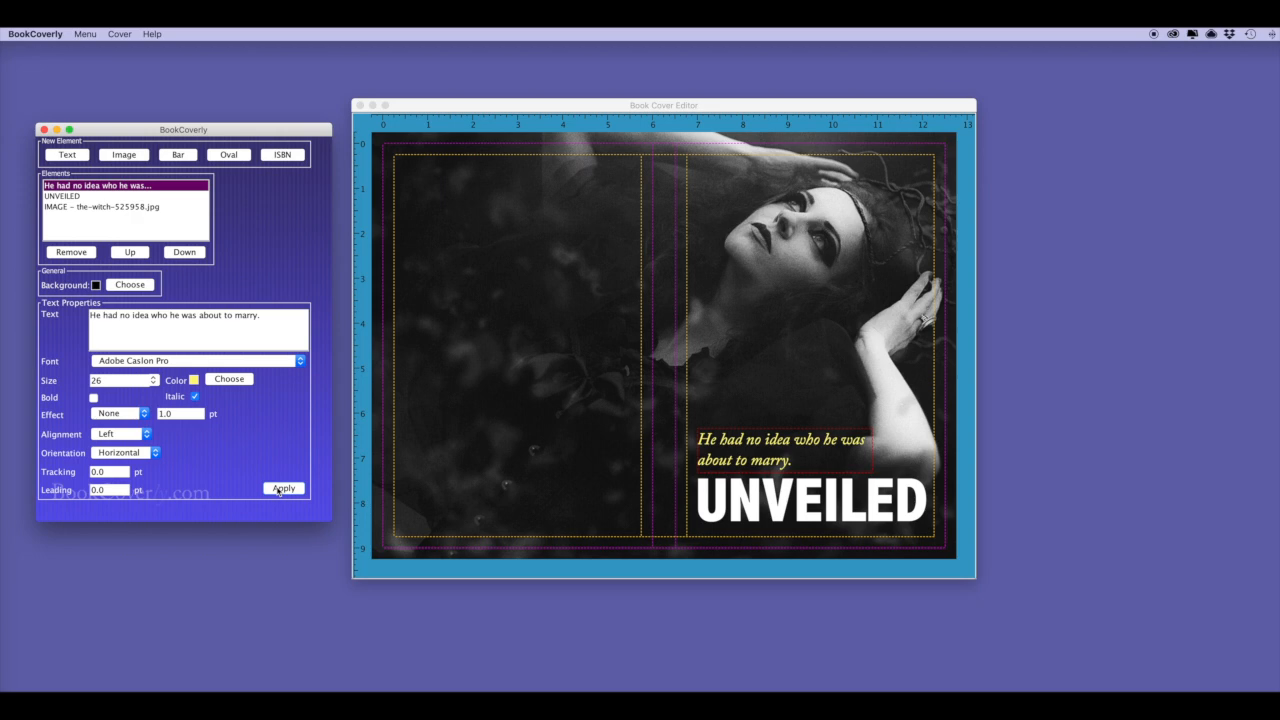
pyautogui.click(284, 488)
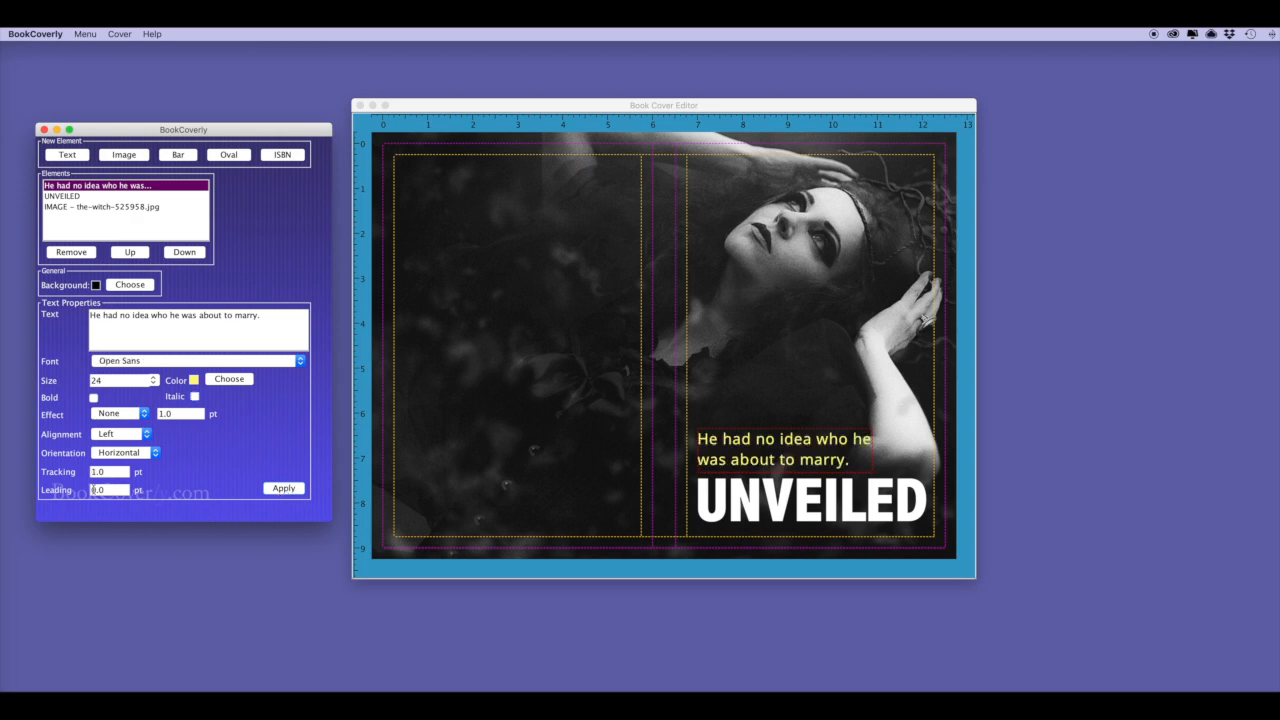
pyautogui.doubleClick(96, 489)
pyautogui.write('1.0')
pyautogui.write('-5.0')
pyautogui.click(284, 488)
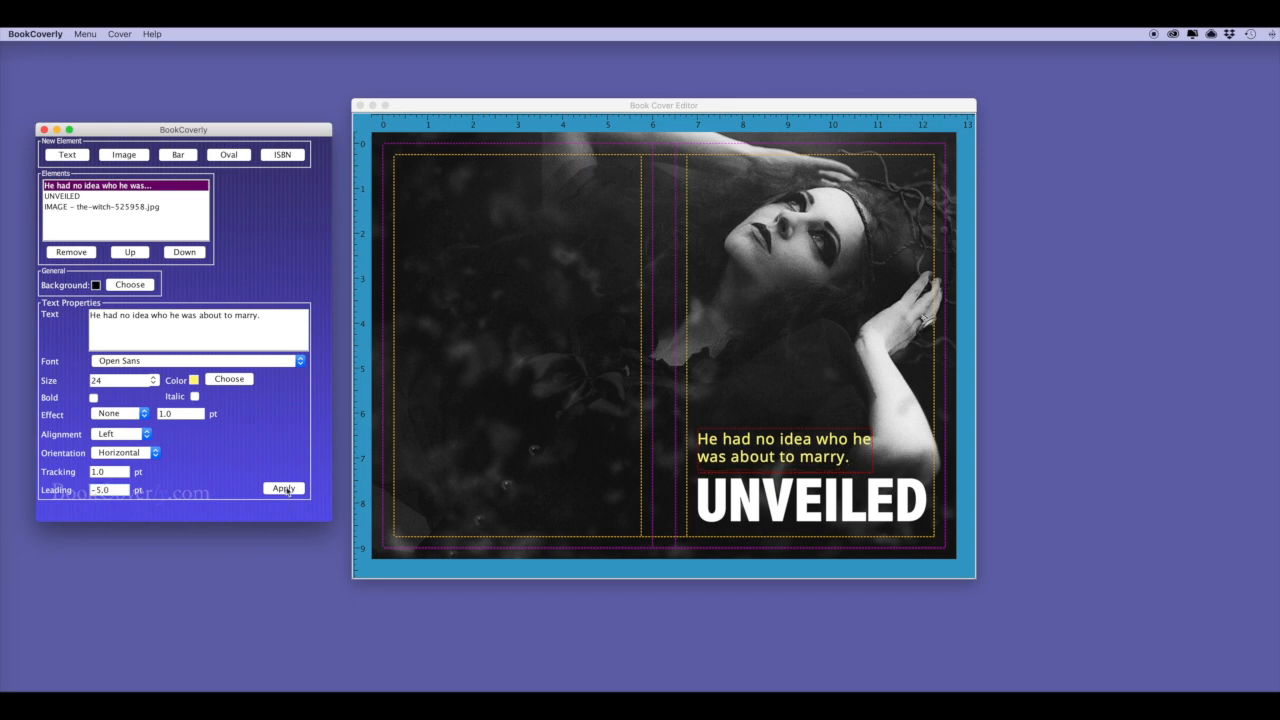
# Lower the tagline slightly and widen it so the first line ends with "was".
pyautogui.click(753, 446)
pyautogui.moveTo(753, 446); pyautogui.dragTo(752, 452)
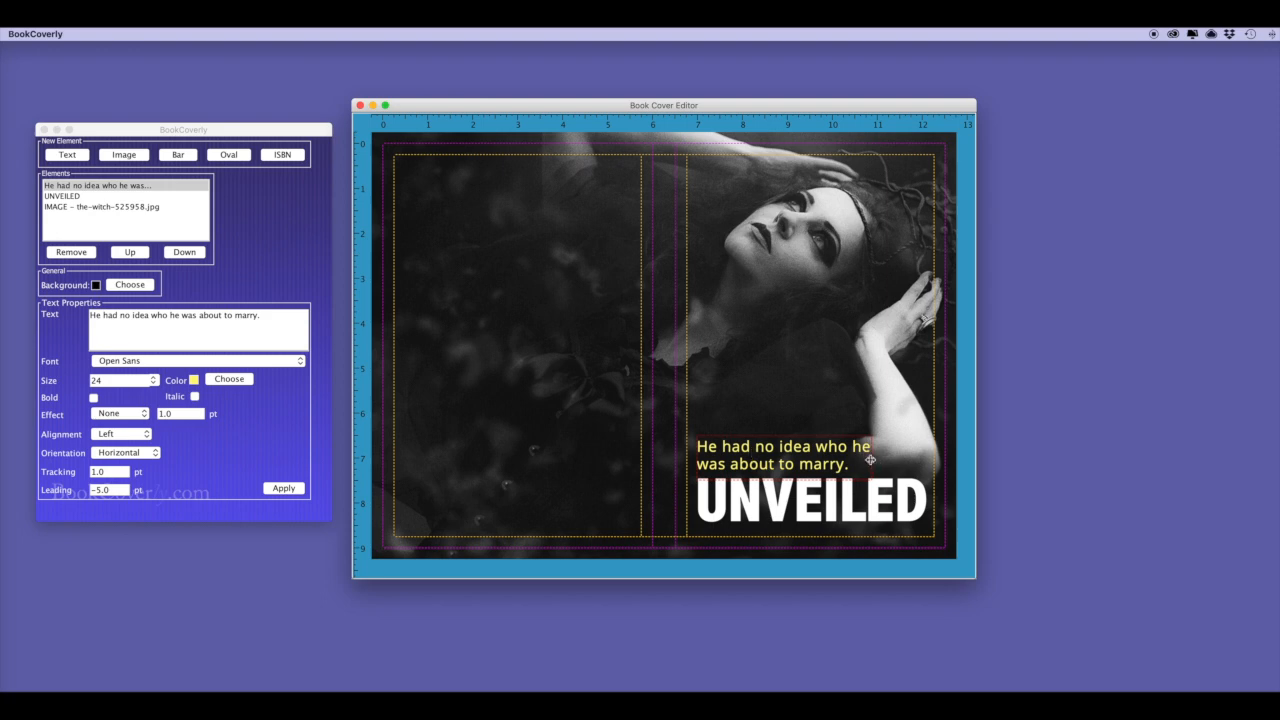
pyautogui.moveTo(876, 462); pyautogui.dragTo(912, 461)
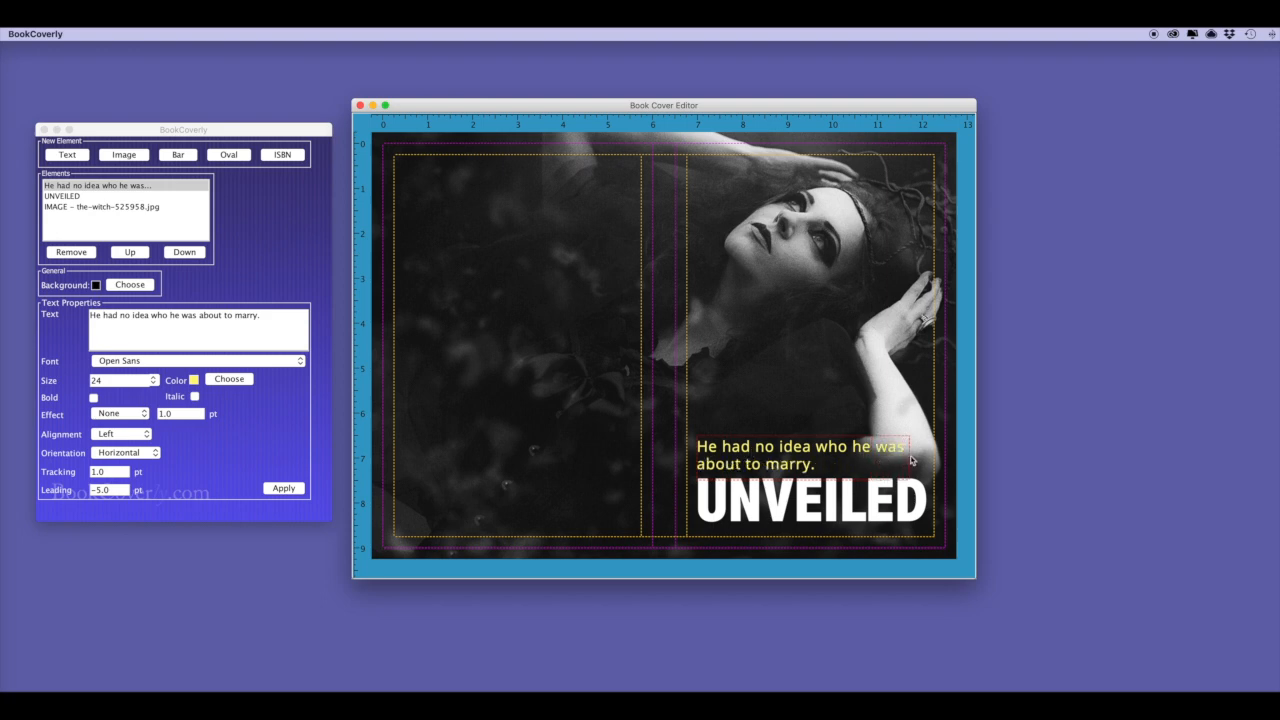
pyautogui.click(85, 34)
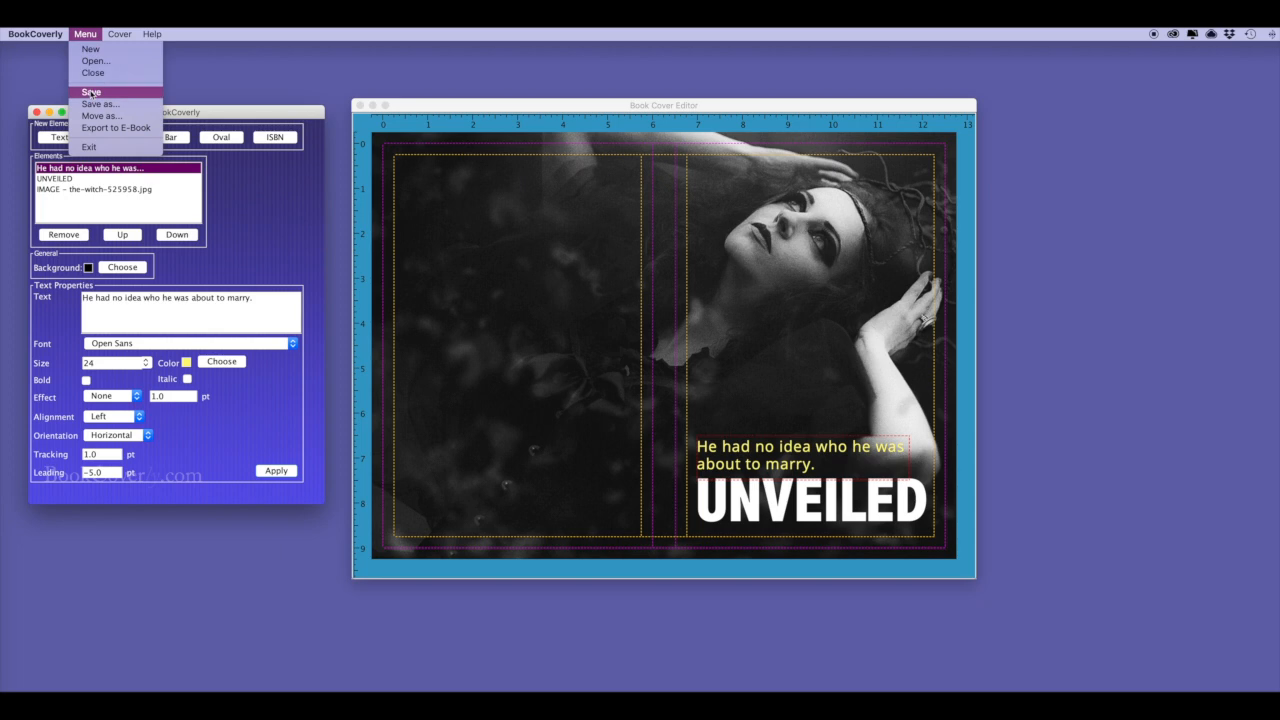
# Save the cover, then duplicate UNVEILED and move the copy to the top of the front cover.
pyautogui.click(100, 92)
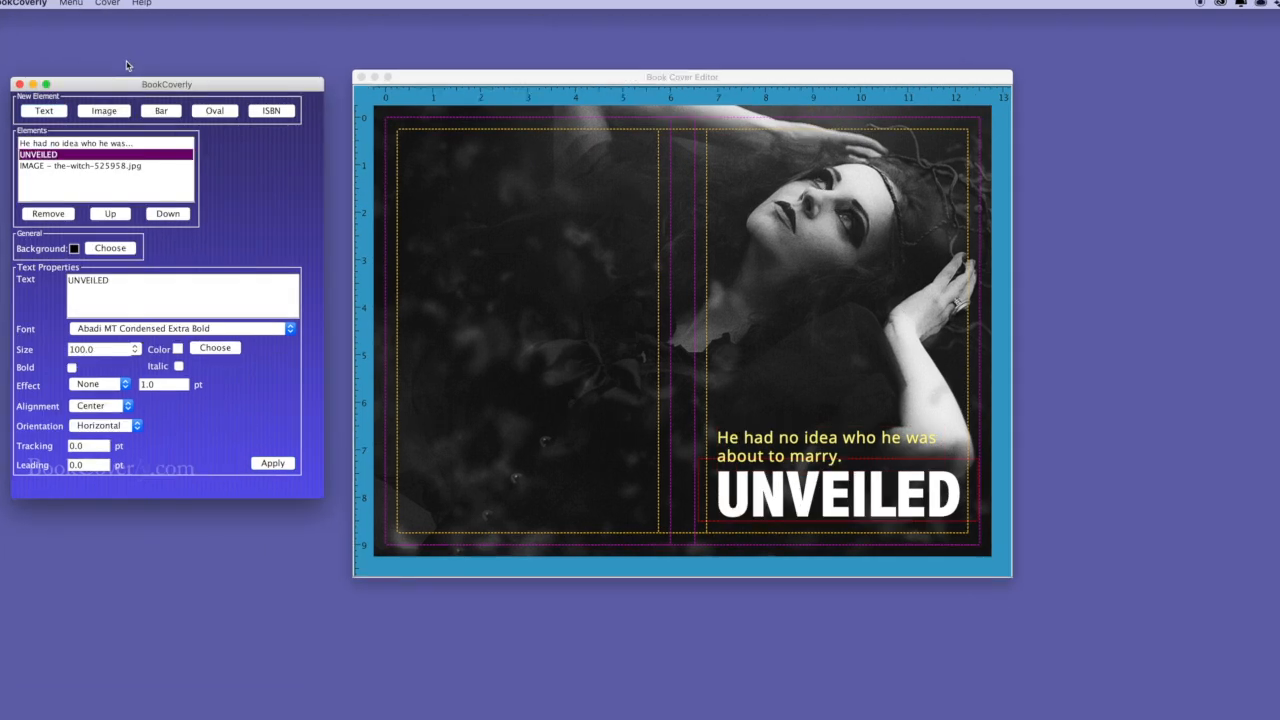
pyautogui.click(766, 495)
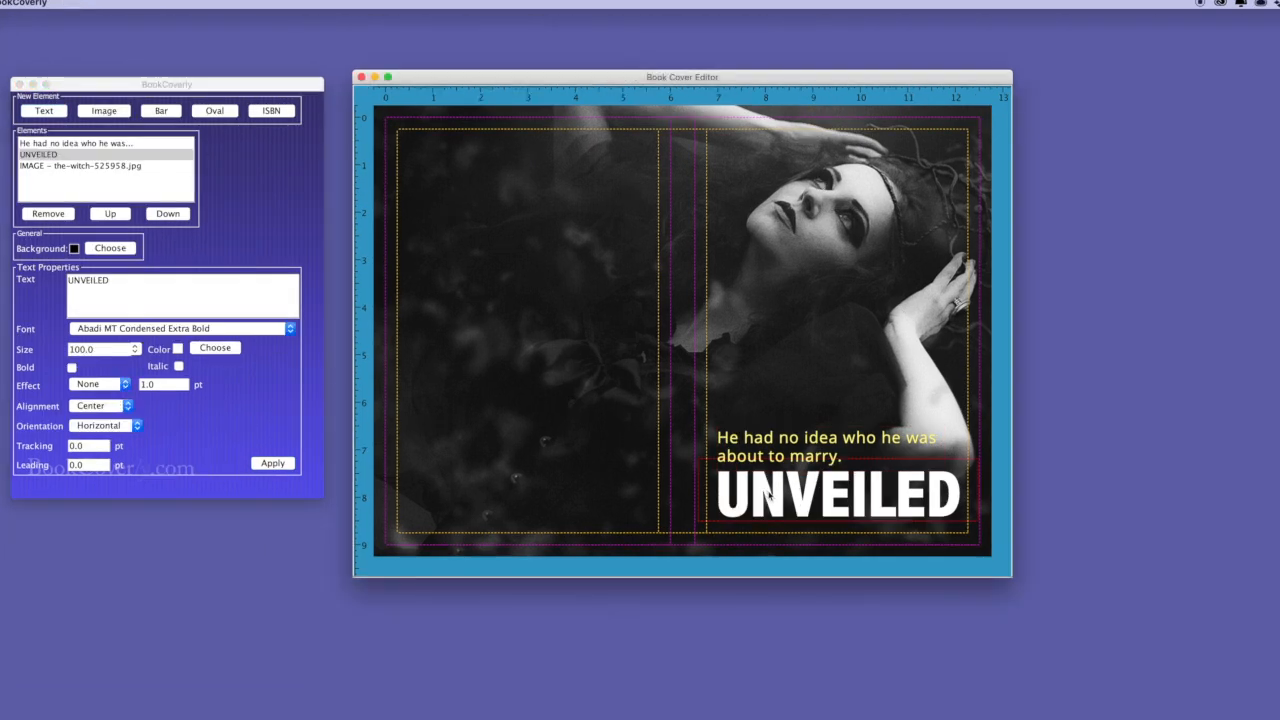
pyautogui.press('super+v')
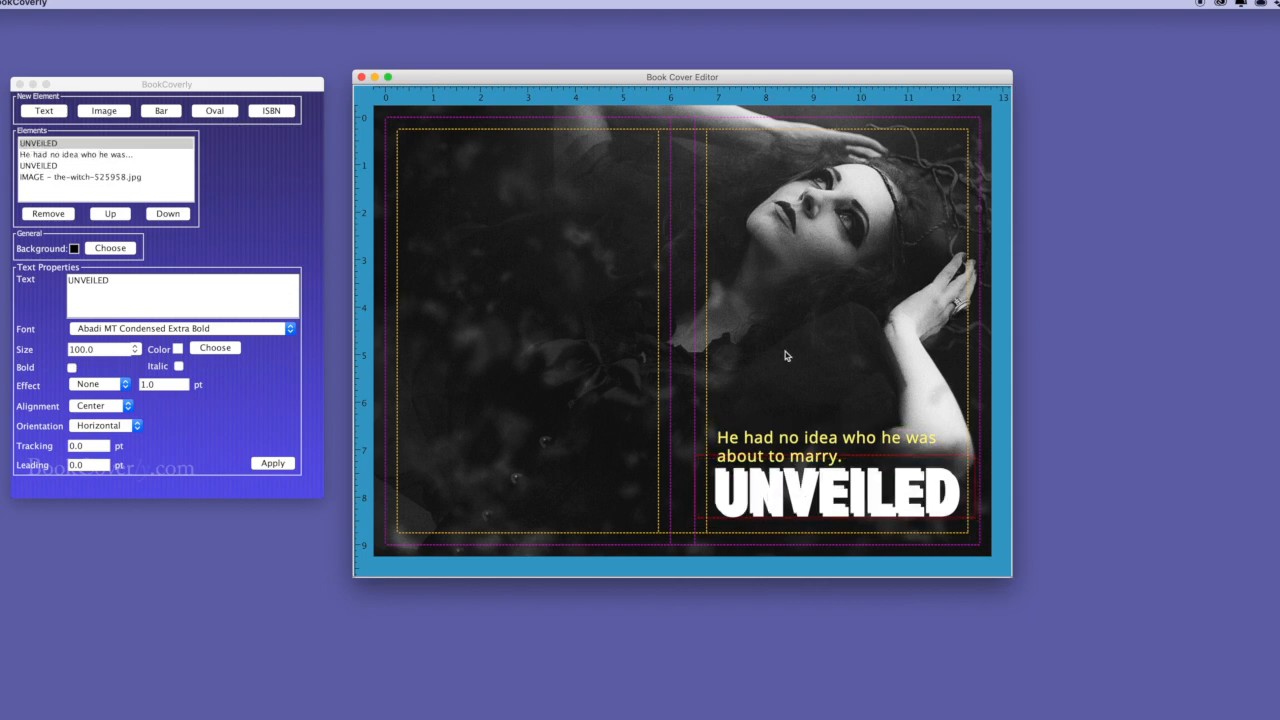
pyautogui.moveTo(818, 510); pyautogui.dragTo(818, 285)
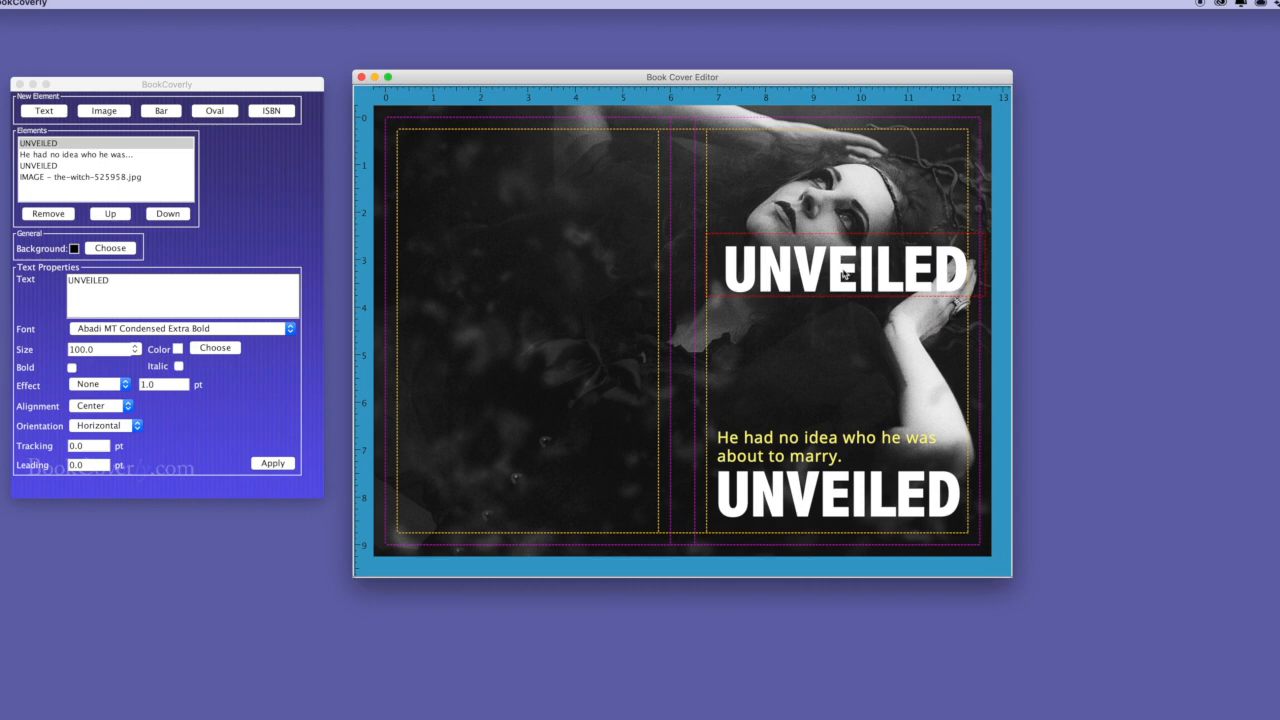
pyautogui.moveTo(843, 273); pyautogui.dragTo(832, 164)
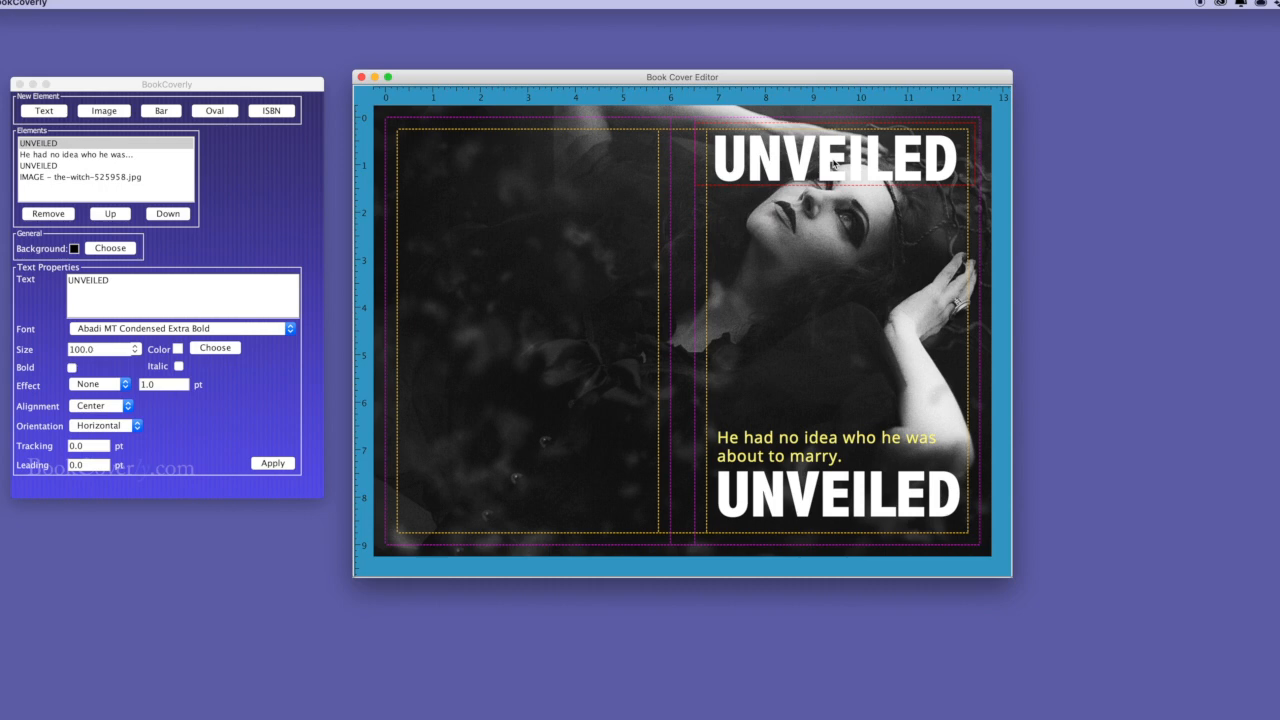
pyautogui.moveTo(819, 264); pyautogui.dragTo(820, 290)
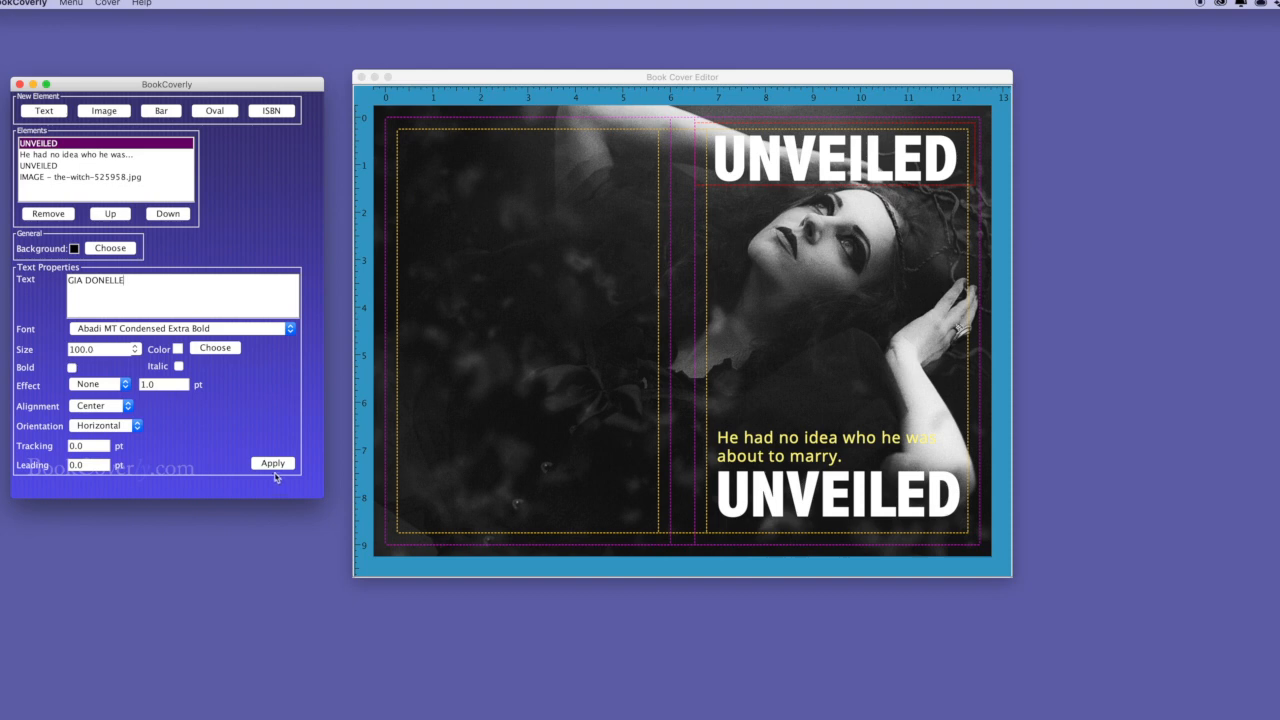
# Turn the top title into the author's name at size 68 and nudge it lower.
pyautogui.click(275, 464)
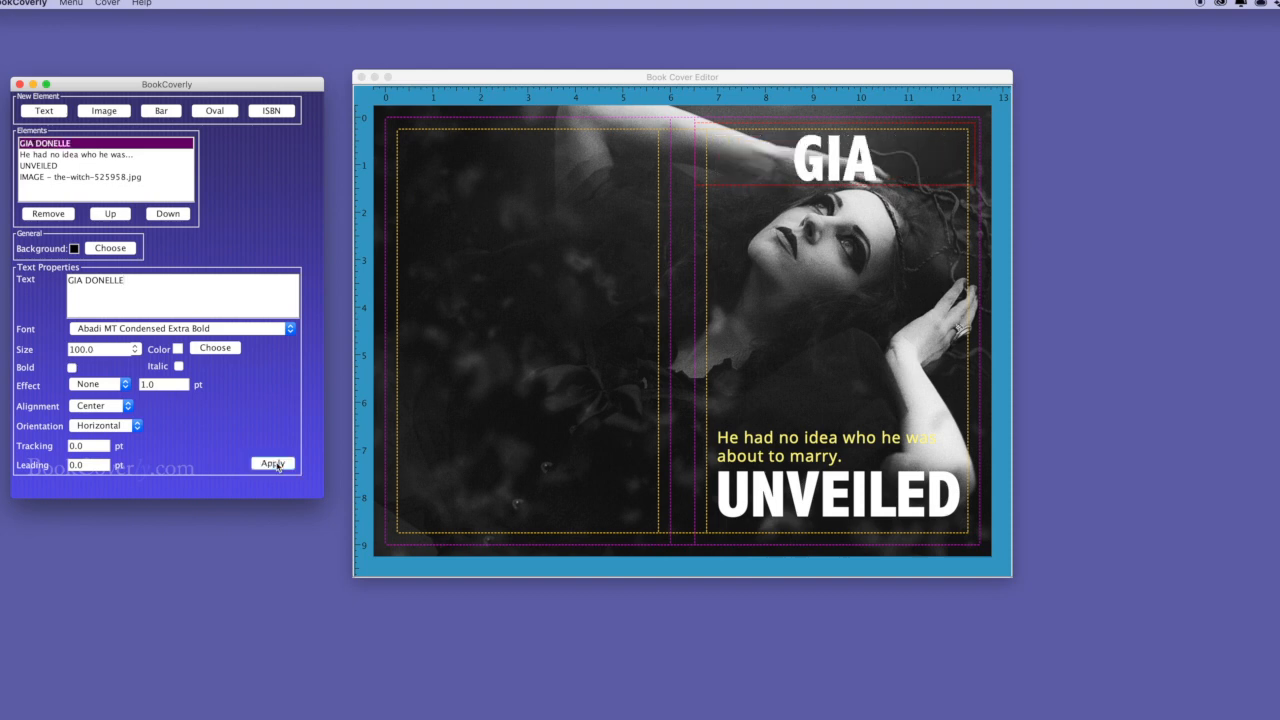
pyautogui.moveTo(97, 352); pyautogui.dragTo(44, 350)
pyautogui.write('68')
pyautogui.click(273, 463)
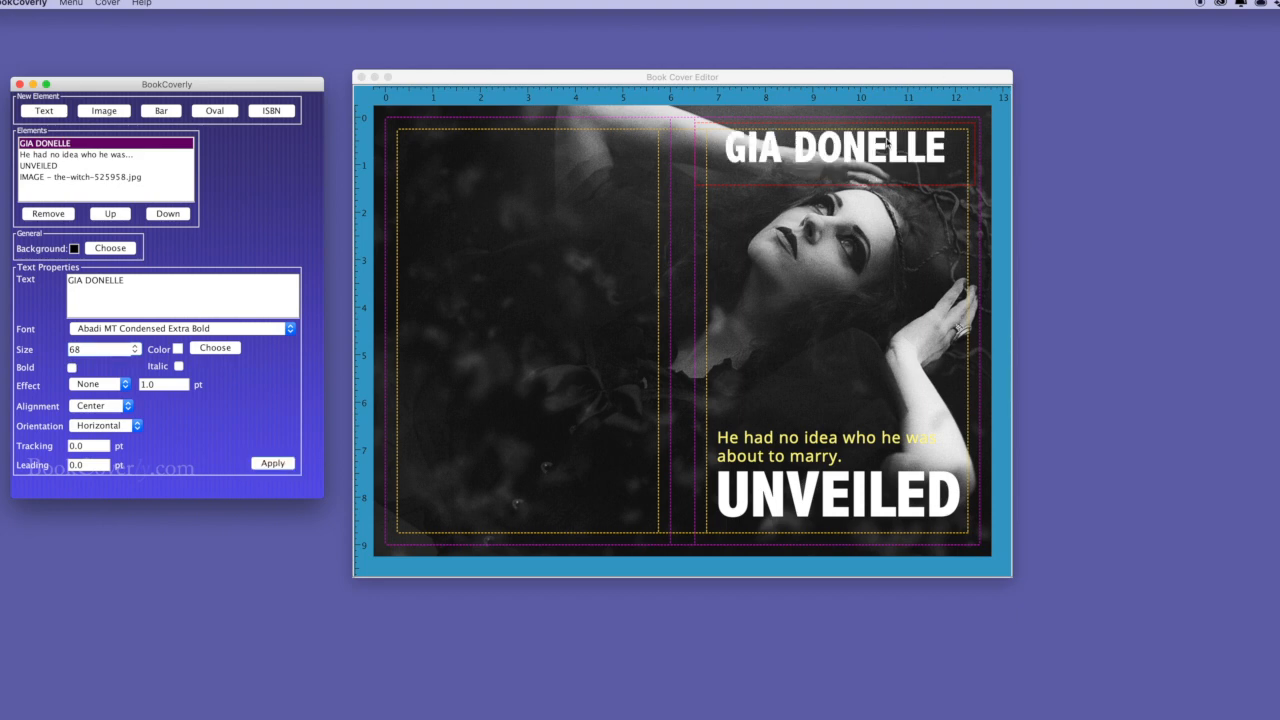
pyautogui.click(887, 180)
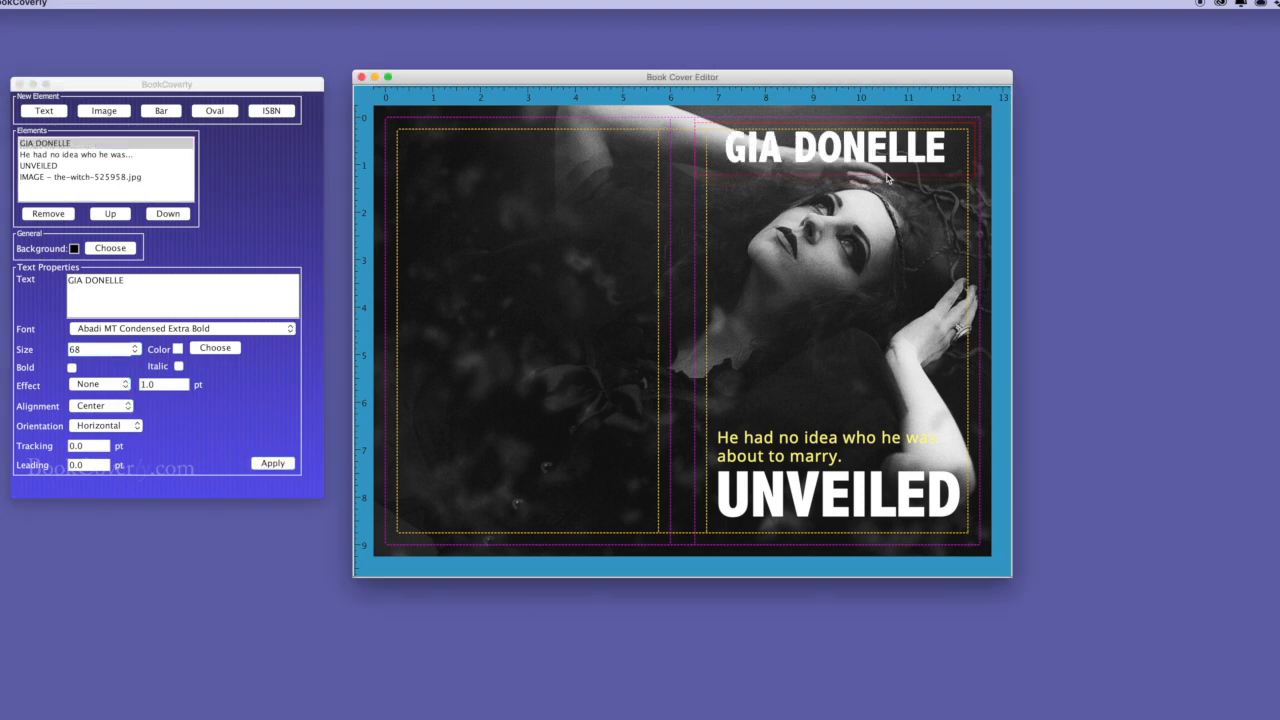
pyautogui.moveTo(889, 154); pyautogui.dragTo(893, 168)
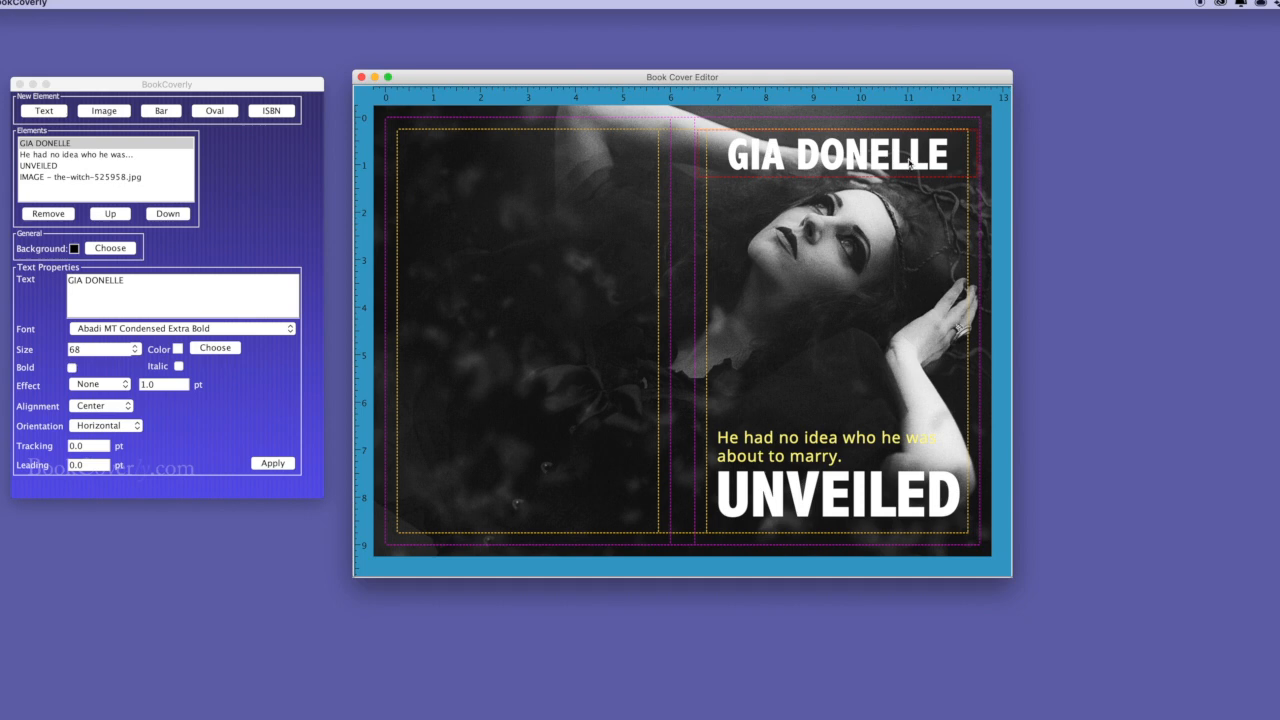
# Nudge the photo down, narrow the tagline to wrap after "who he", and save.
pyautogui.click(912, 272)
pyautogui.moveTo(912, 272); pyautogui.dragTo(909, 279)
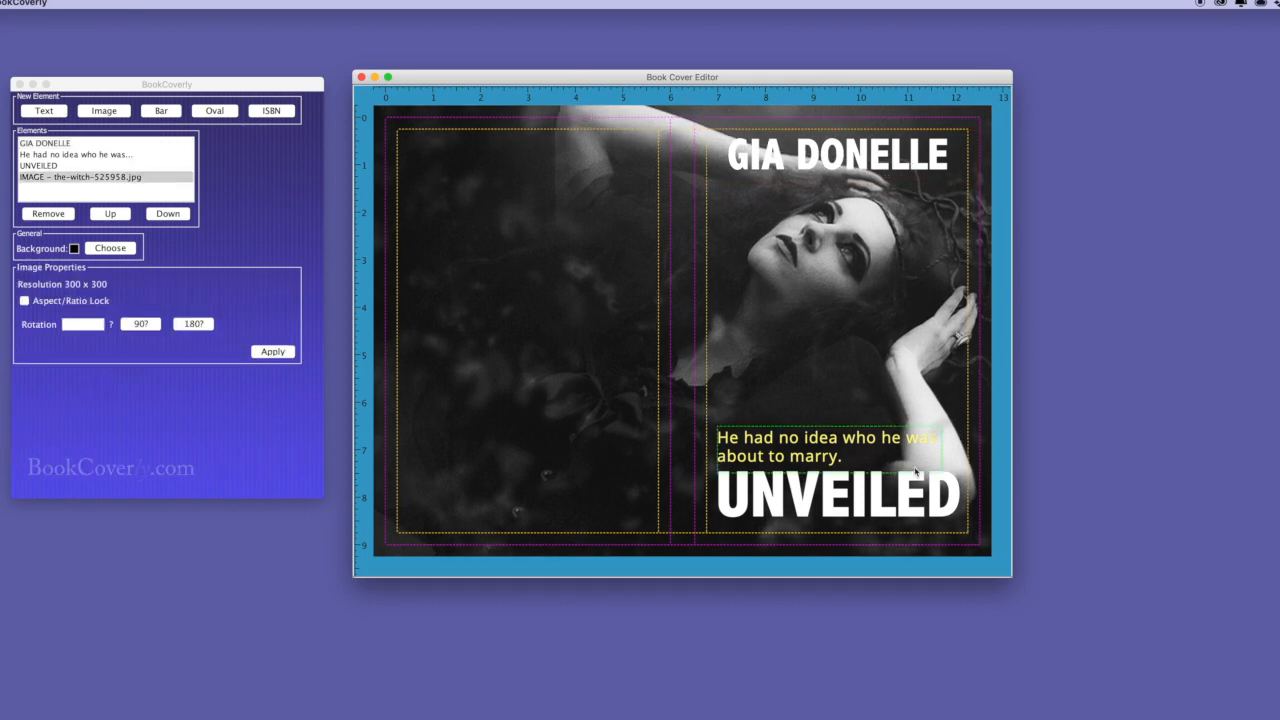
pyautogui.click(938, 443)
pyautogui.moveTo(941, 443); pyautogui.dragTo(928, 449)
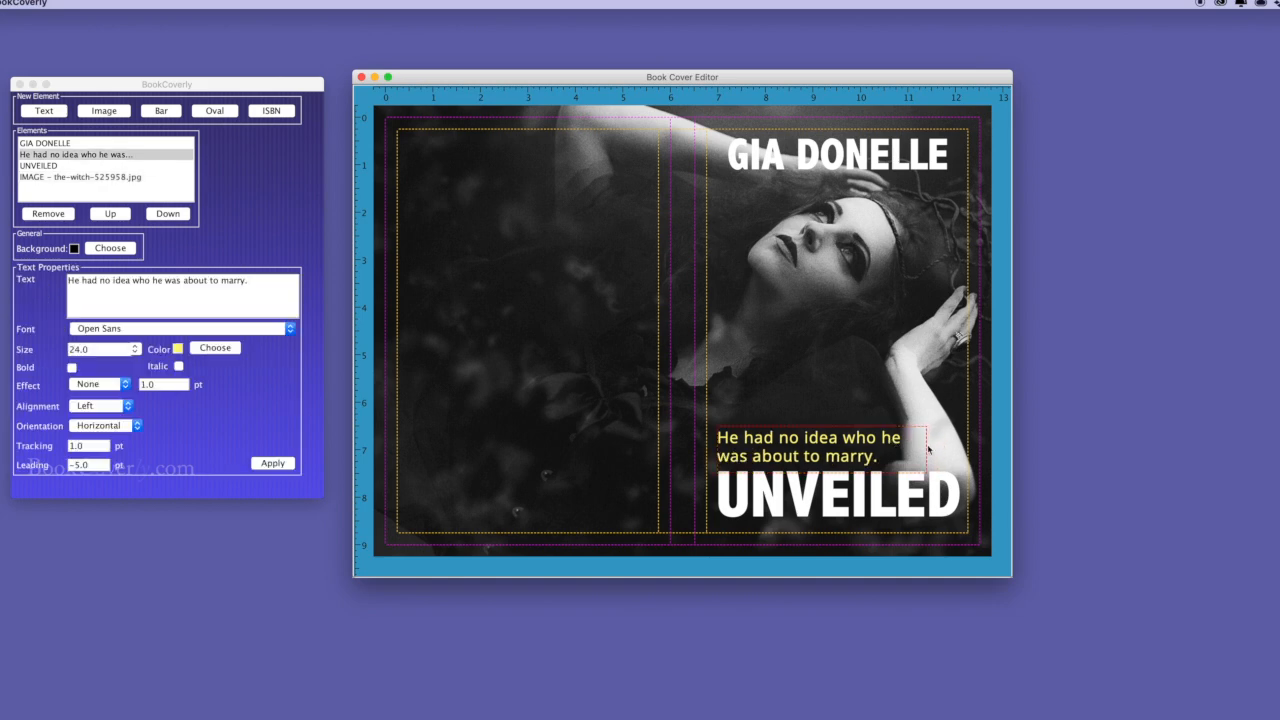
pyautogui.click(924, 346)
pyautogui.click(300, 118)
pyautogui.click(70, 3)
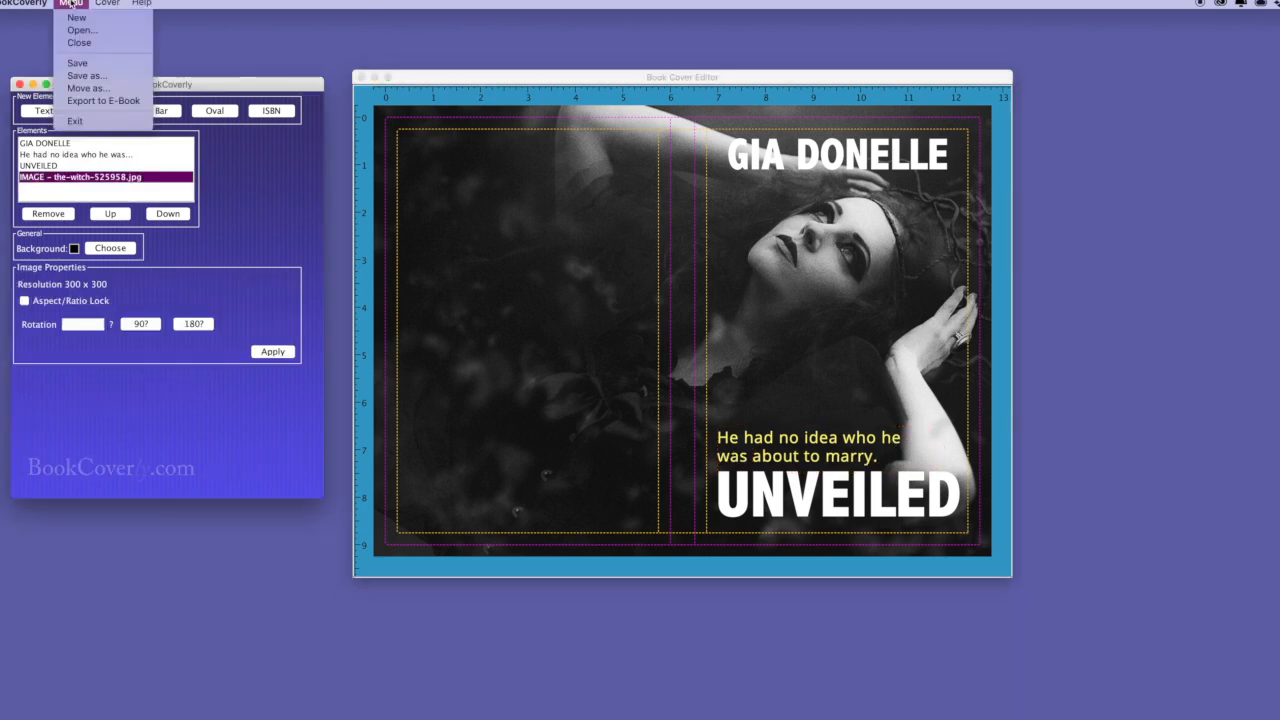
pyautogui.click(77, 63)
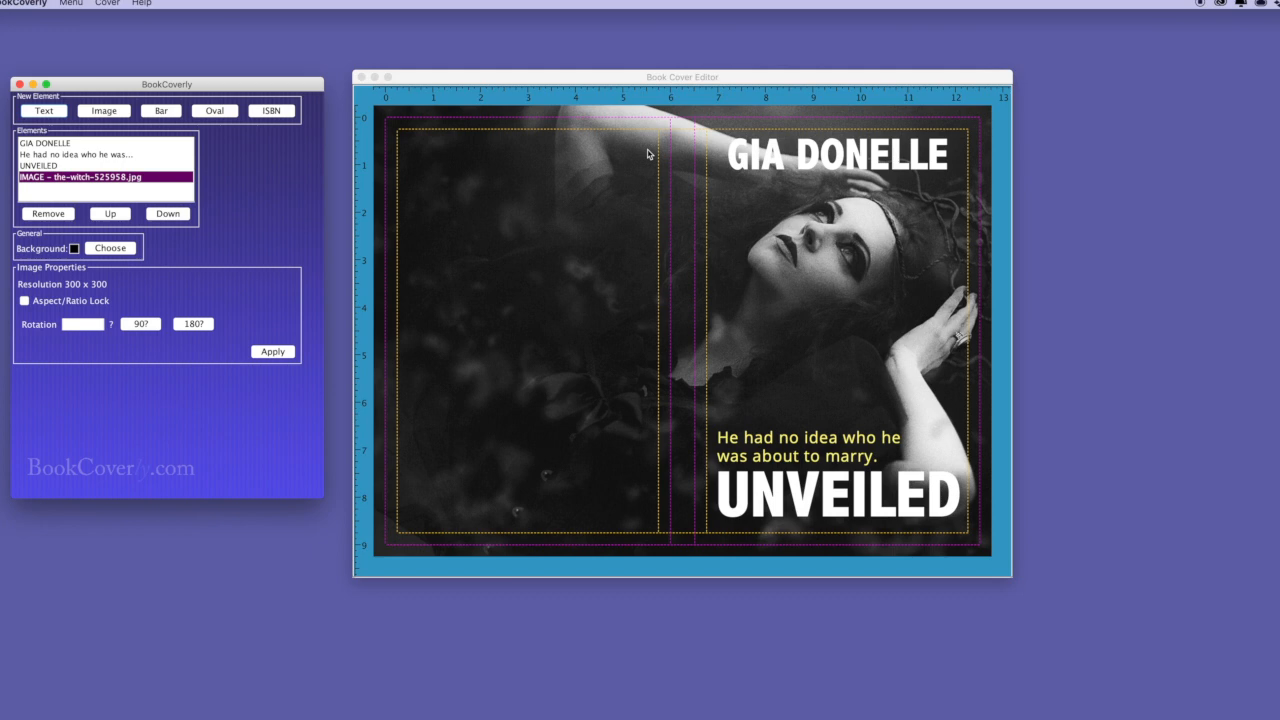
# Add a colour bar along the front cover's top edge.
pyautogui.click(712, 158)
pyautogui.click(162, 111)
pyautogui.moveTo(400, 140); pyautogui.dragTo(1000, 147)
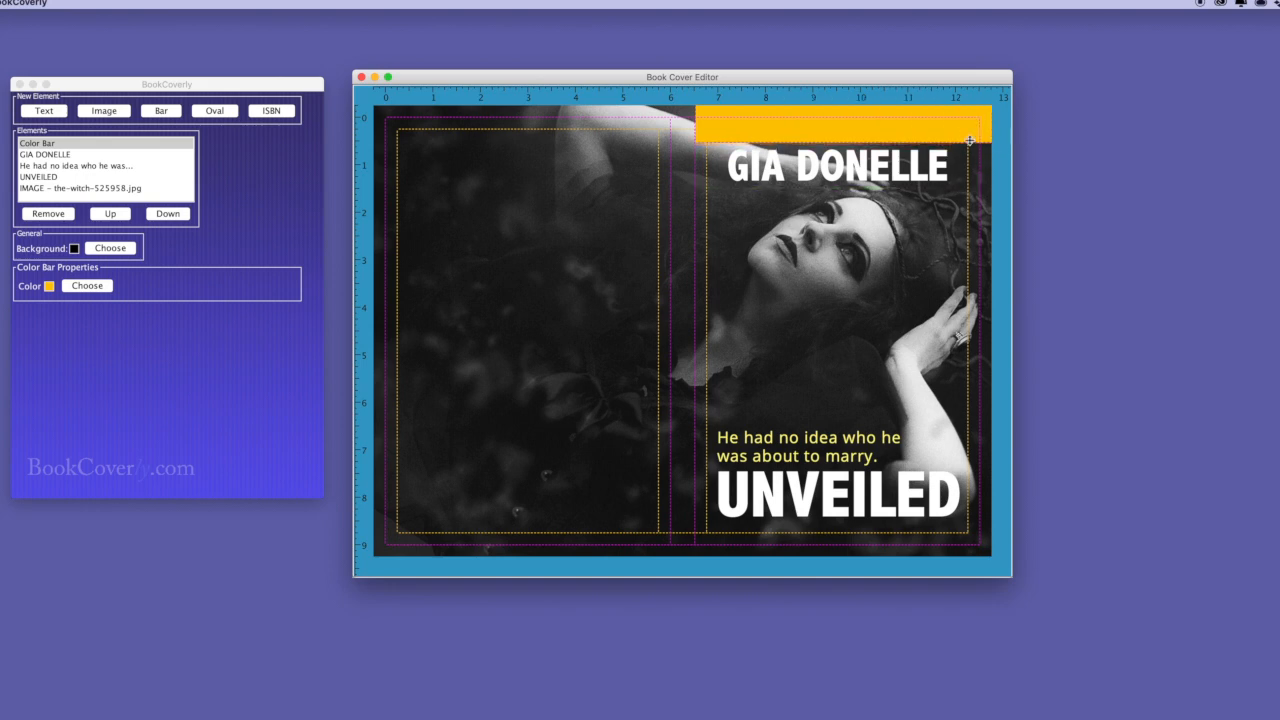
# Make the top bar black, then lower the author's name, photo and bar slightly.
pyautogui.click(87, 286)
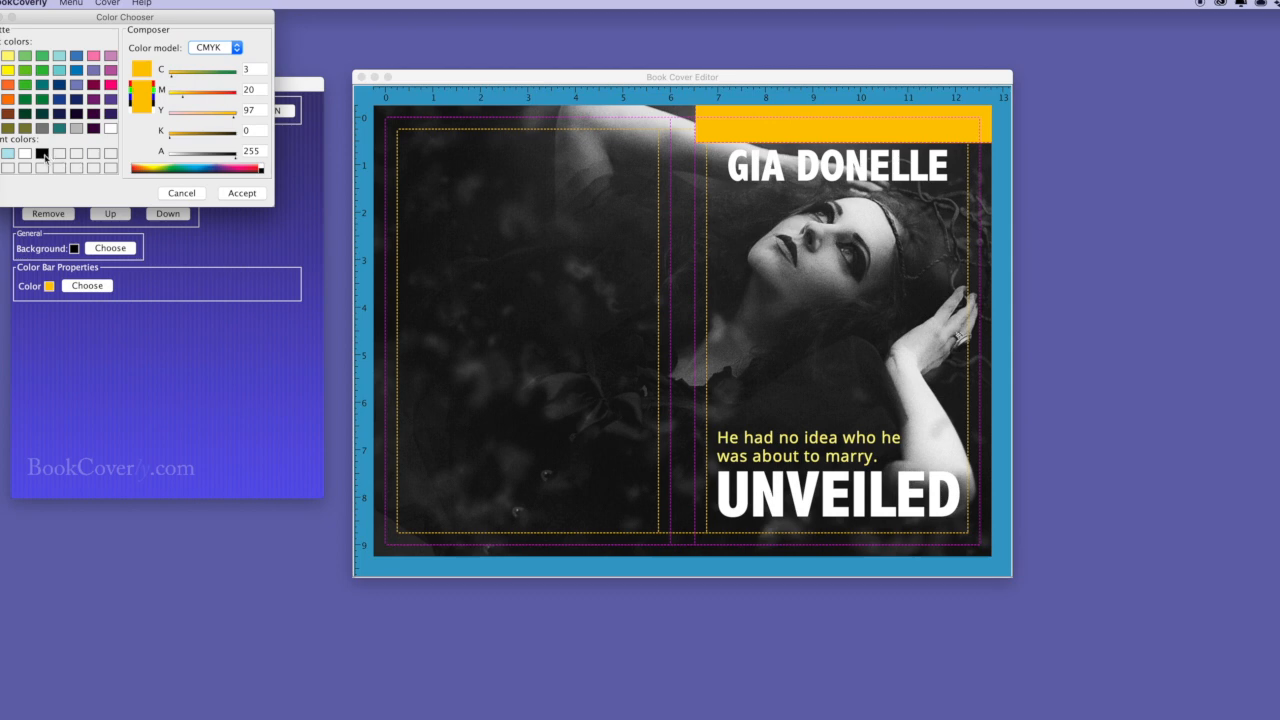
pyautogui.click(43, 155)
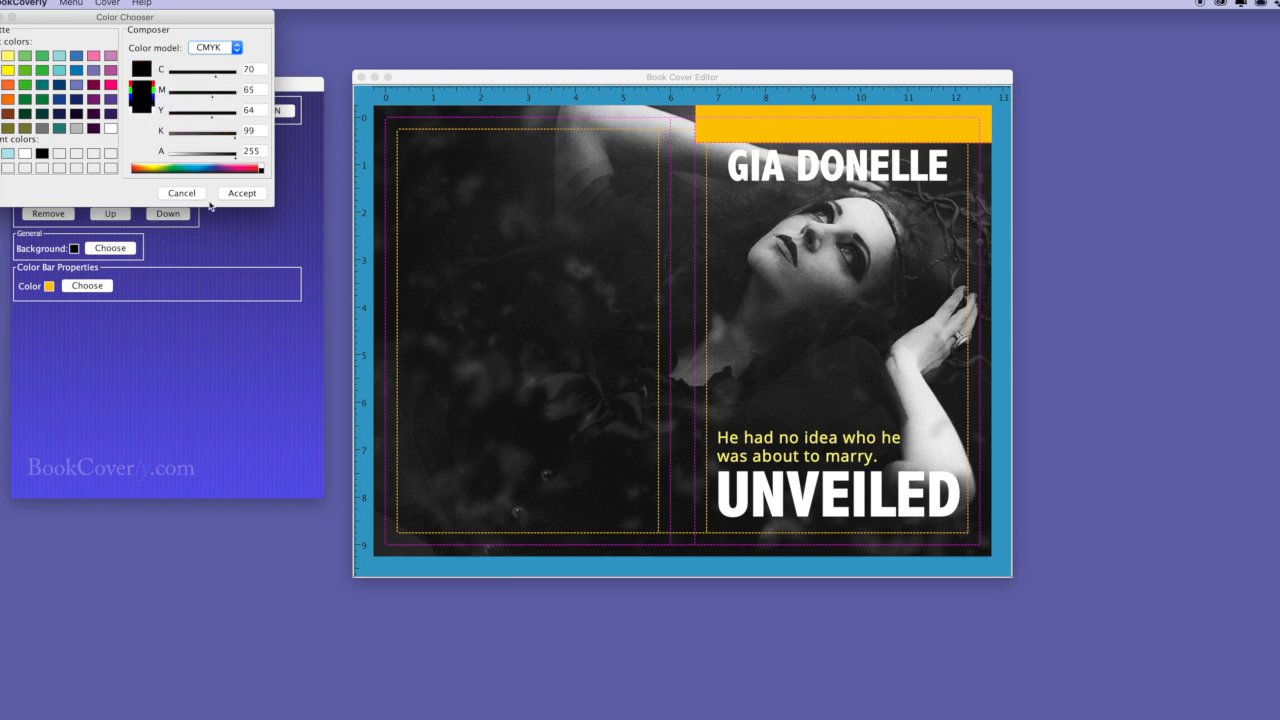
pyautogui.click(242, 193)
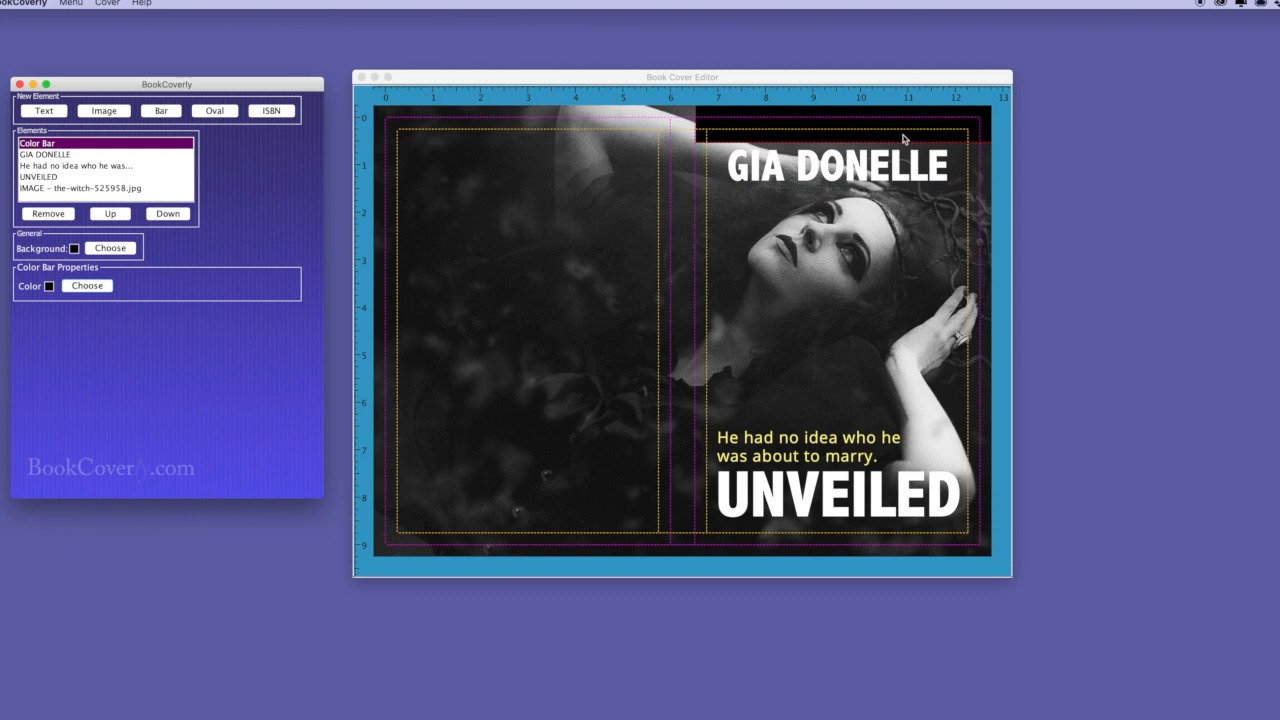
pyautogui.moveTo(902, 176); pyautogui.dragTo(900, 185)
pyautogui.moveTo(877, 250); pyautogui.dragTo(868, 272)
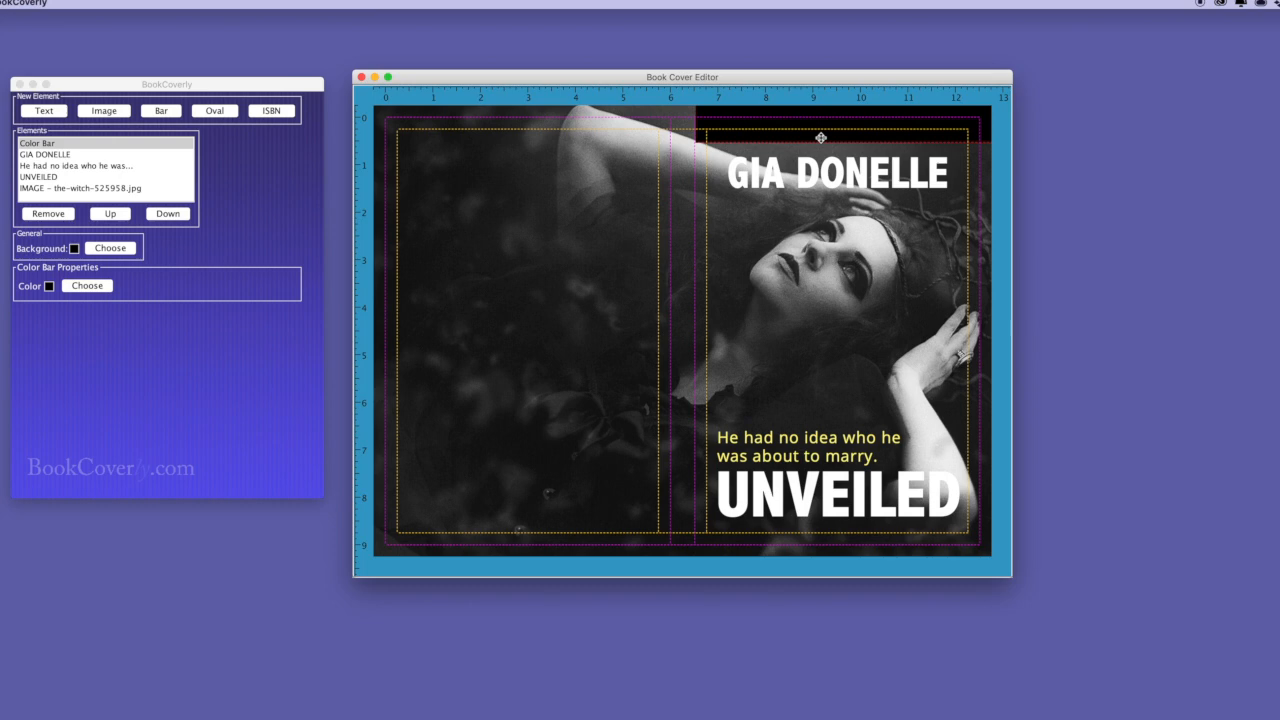
pyautogui.moveTo(822, 145); pyautogui.dragTo(822, 148)
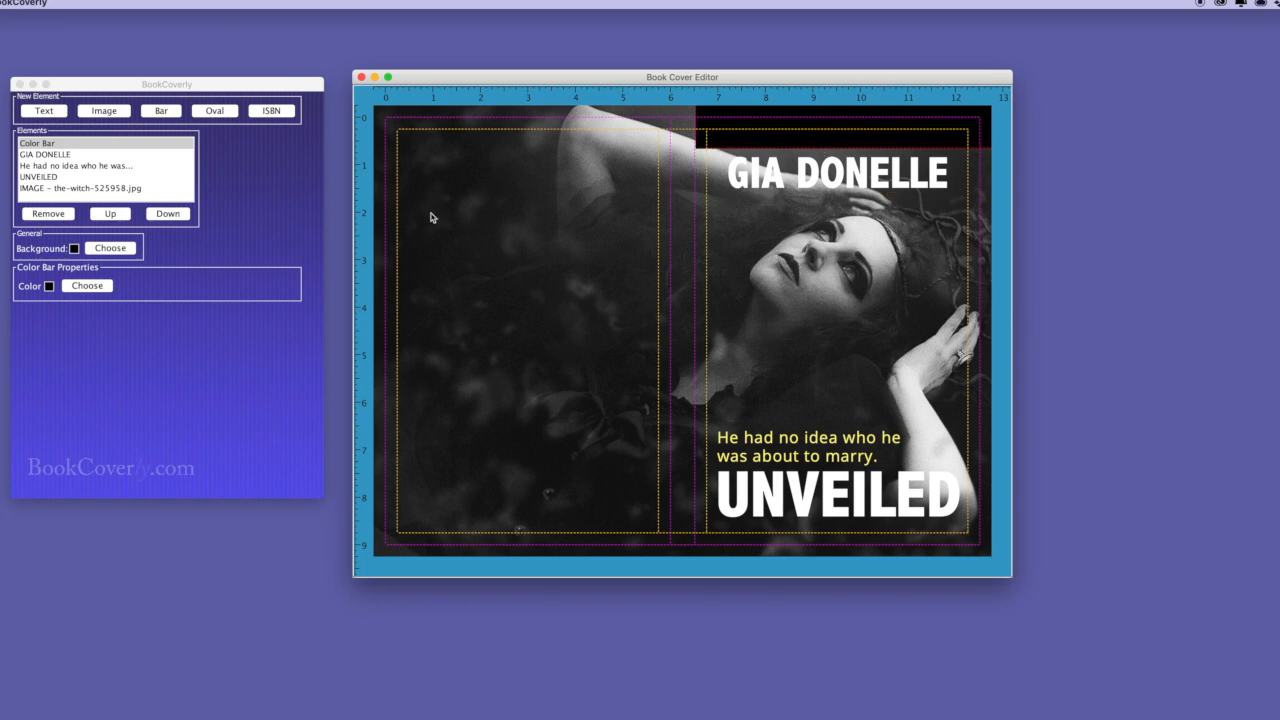
# Add a '#1 NEW YORK TIMES BESTSELLER' text box in Open Sans Condensed.
pyautogui.click(60, 110)
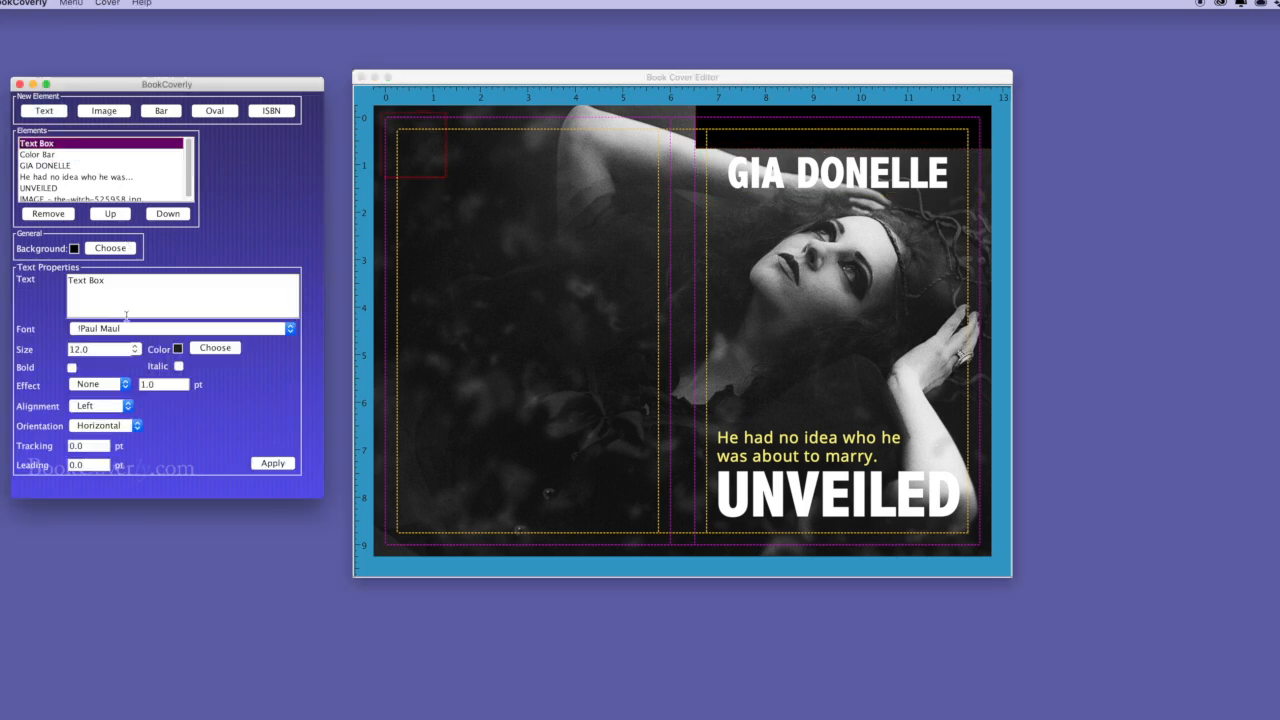
pyautogui.tripleClick(112, 282)
pyautogui.write('#1 NEW YORK TIMES BESTSELLER')
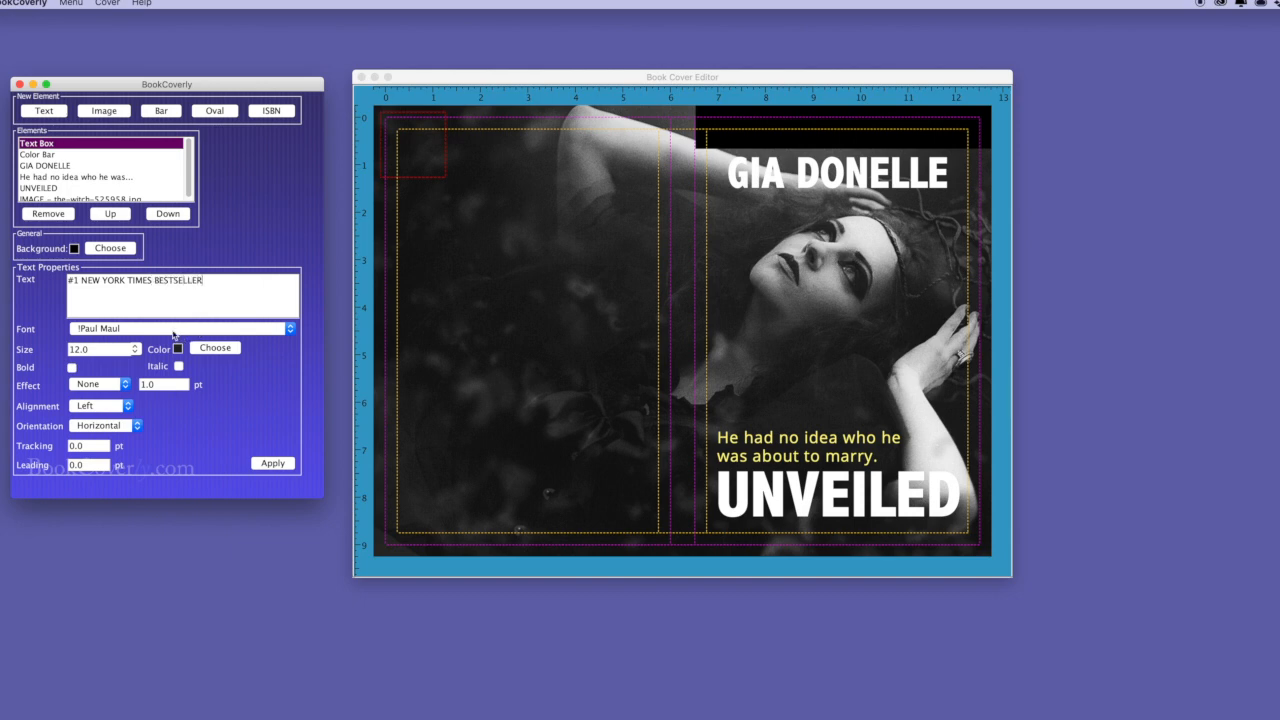
pyautogui.click(175, 331)
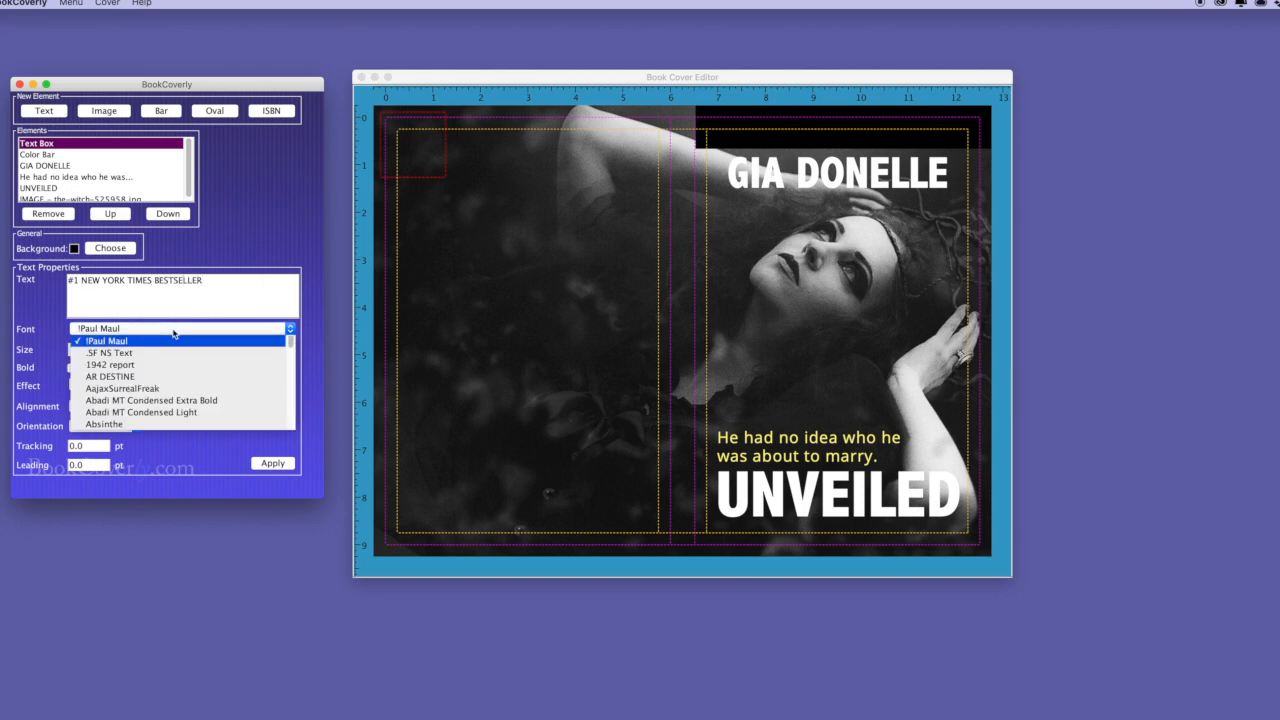
pyautogui.scroll(-20, 160, 380)
pyautogui.click(150, 386)
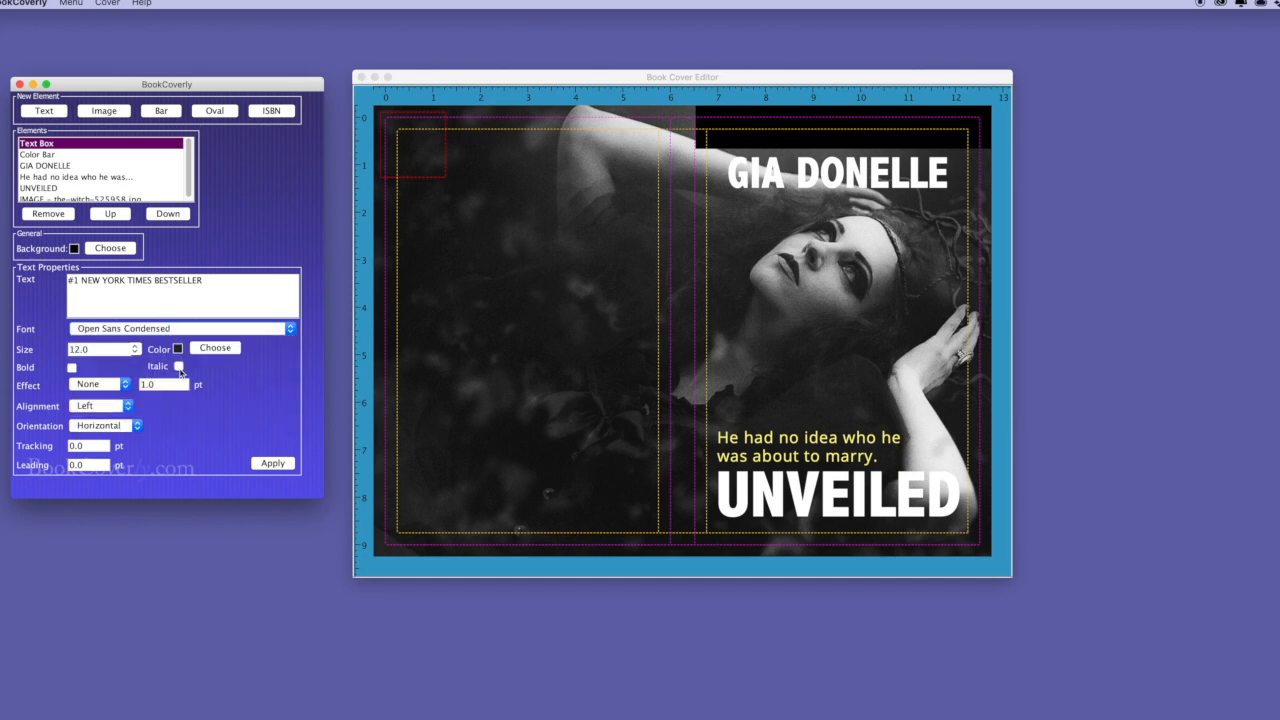
# Make the bestseller line white, size 18, centred, and stretch it onto one line.
pyautogui.click(215, 348)
pyautogui.click(109, 128)
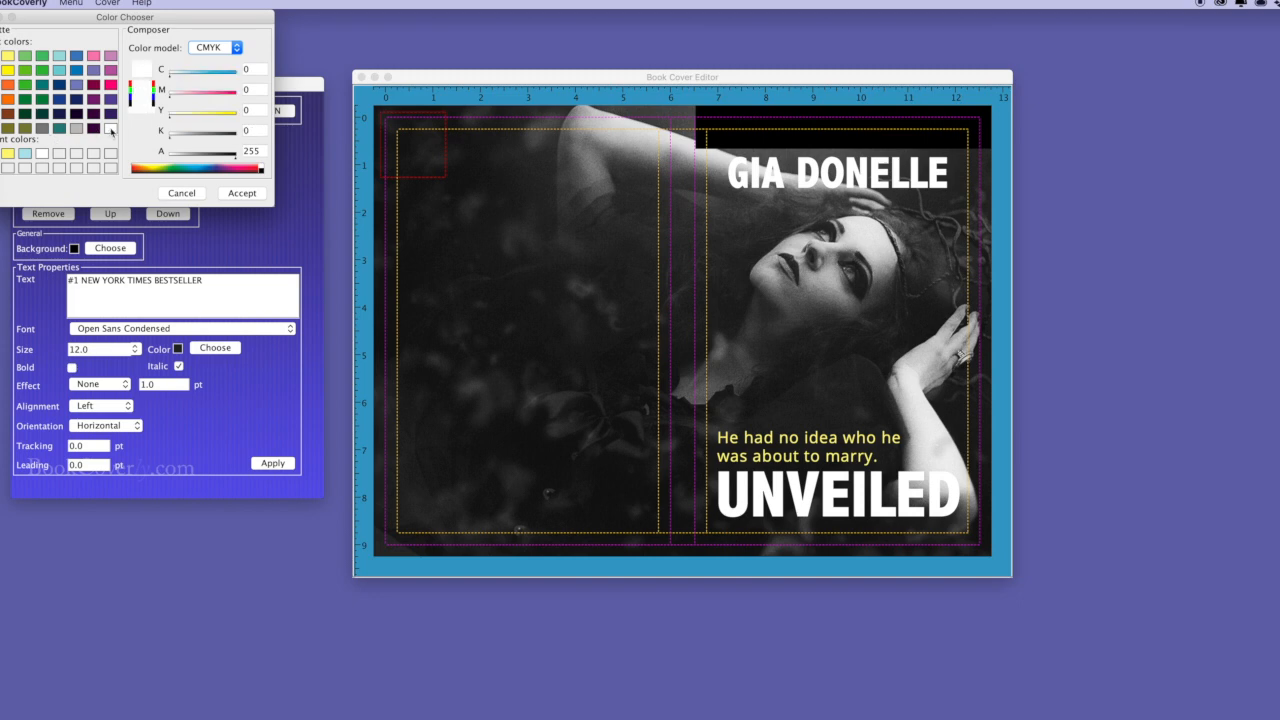
pyautogui.click(244, 194)
pyautogui.moveTo(106, 350); pyautogui.dragTo(45, 347)
pyautogui.write('18')
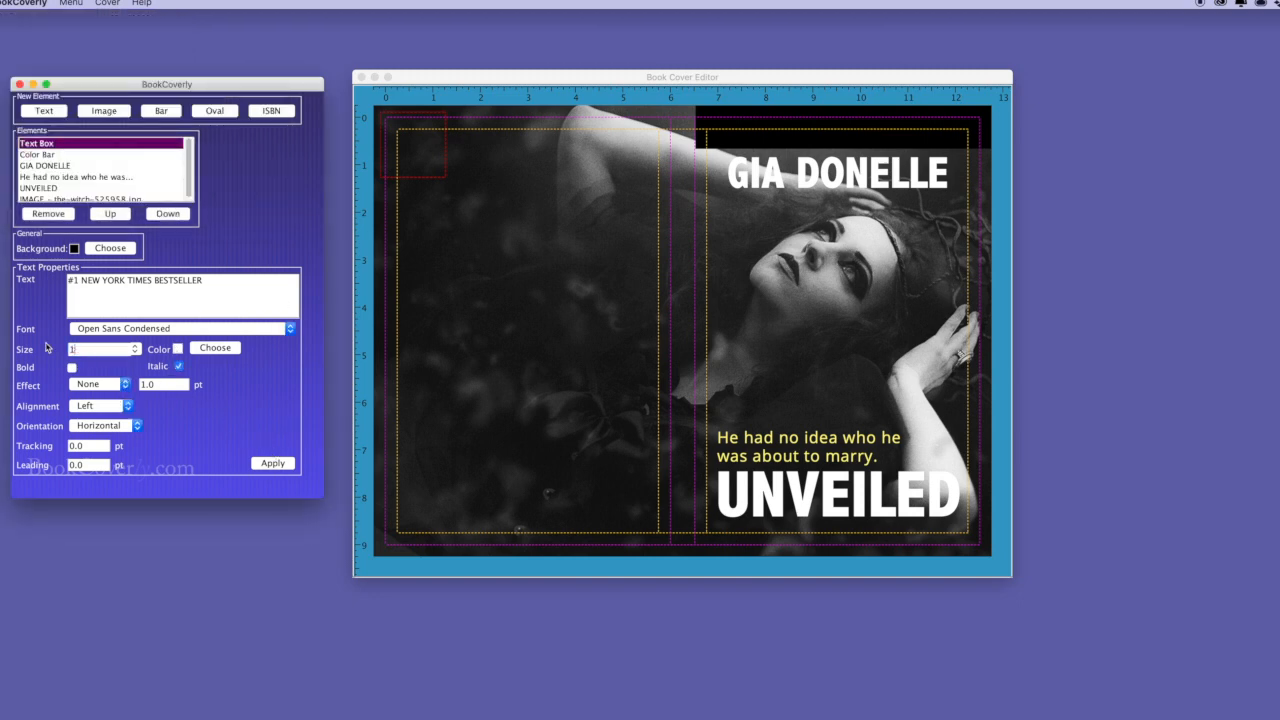
pyautogui.click(100, 406)
pyautogui.click(97, 419)
pyautogui.click(273, 463)
pyautogui.moveTo(448, 181); pyautogui.dragTo(888, 146)
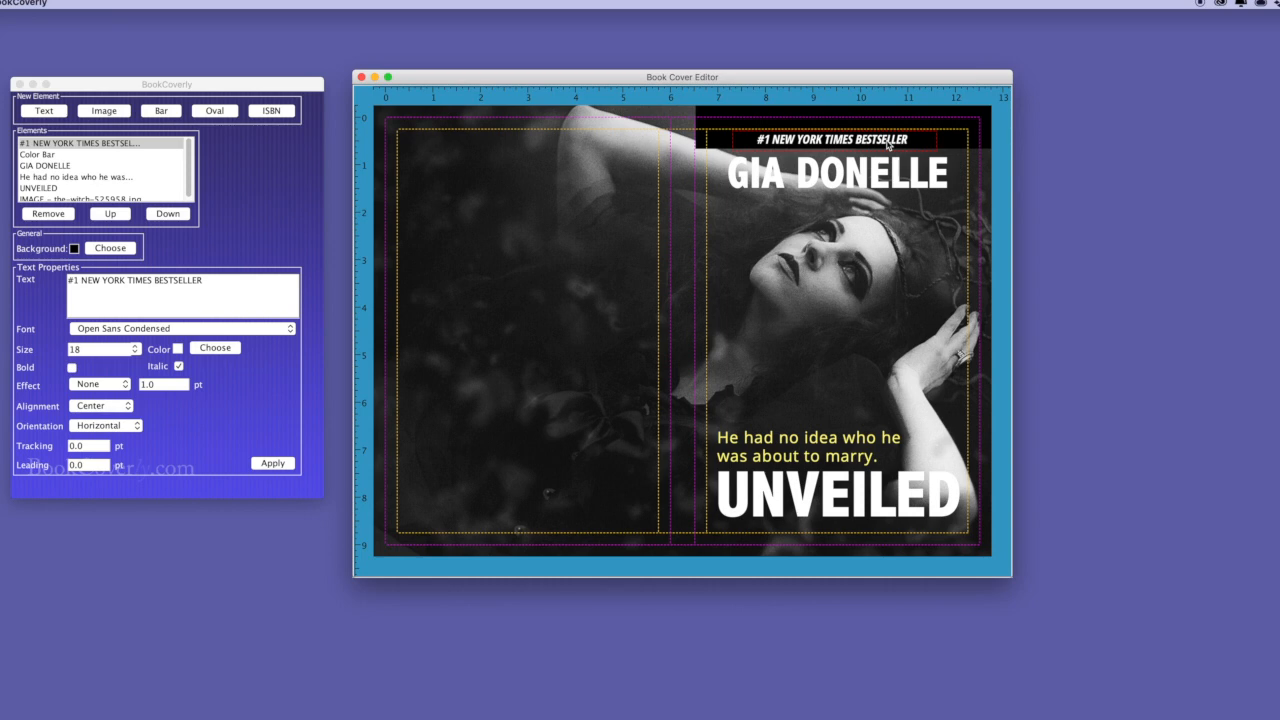
pyautogui.click(816, 189)
# Duplicate the author's name, colour the copy black, and send it three layers down behind the white name.
pyautogui.press('super+d')
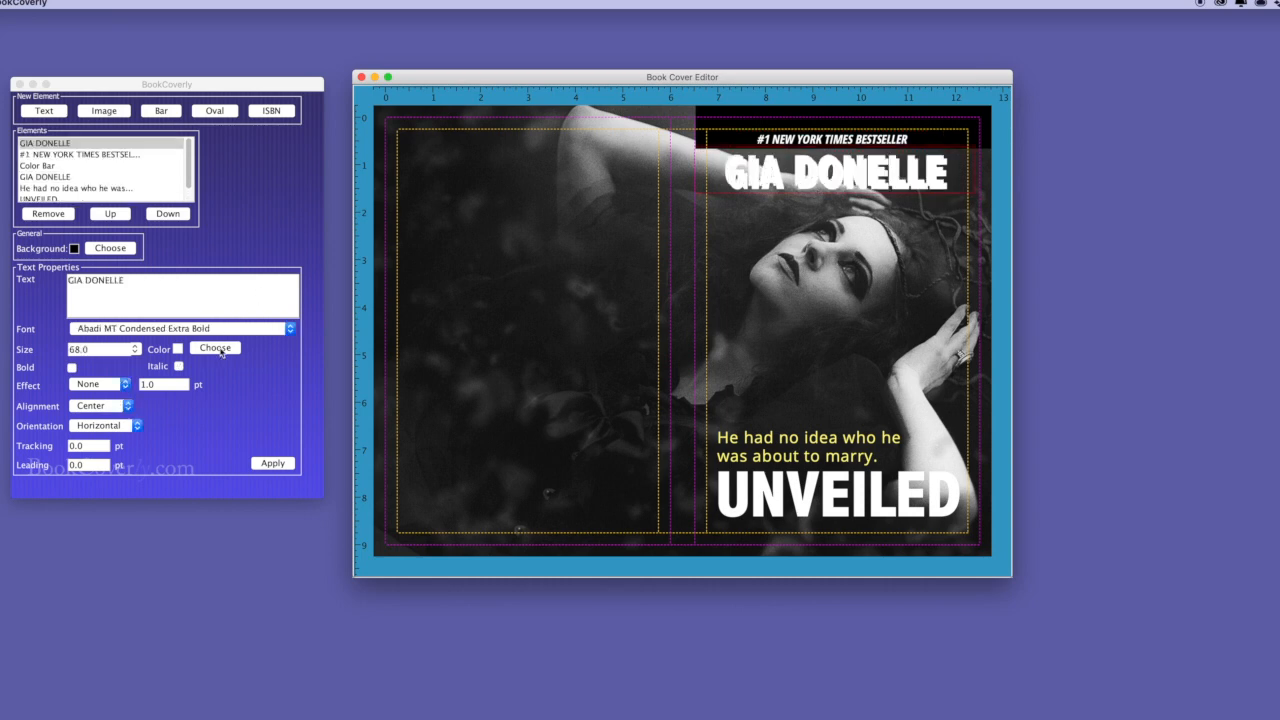
pyautogui.click(215, 348)
pyautogui.click(9, 154)
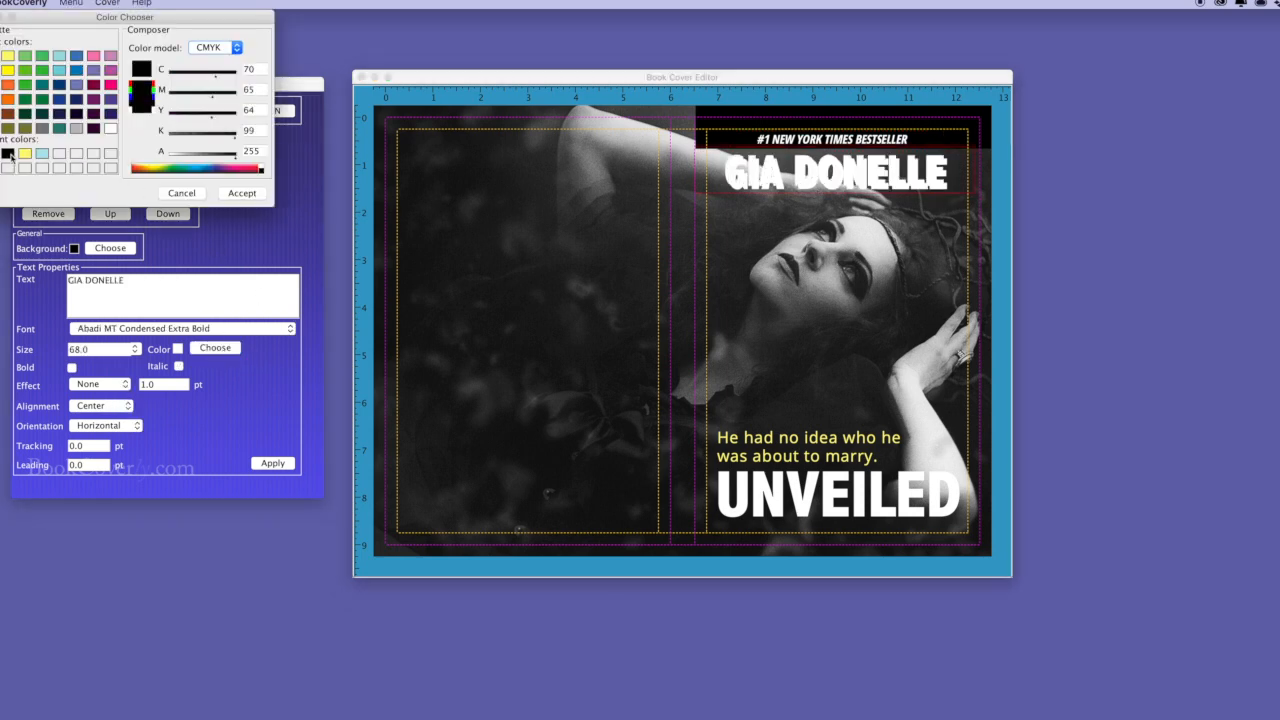
pyautogui.click(241, 193)
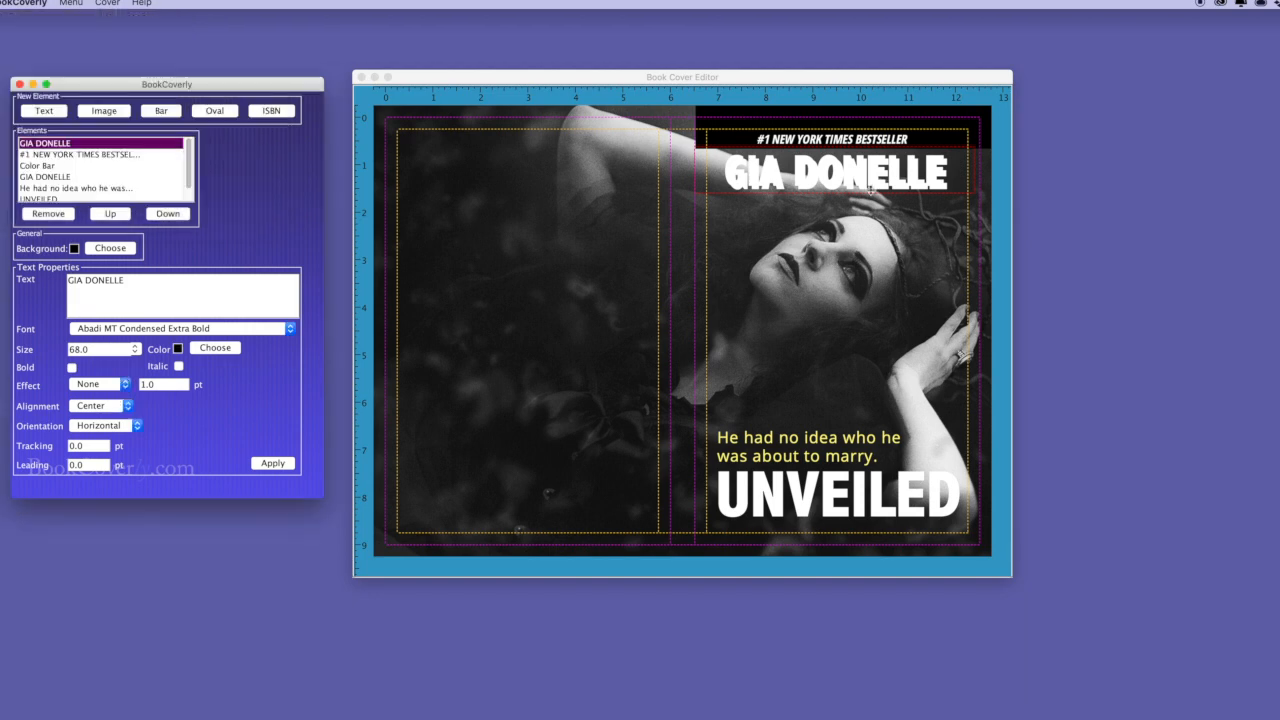
pyautogui.click(273, 463)
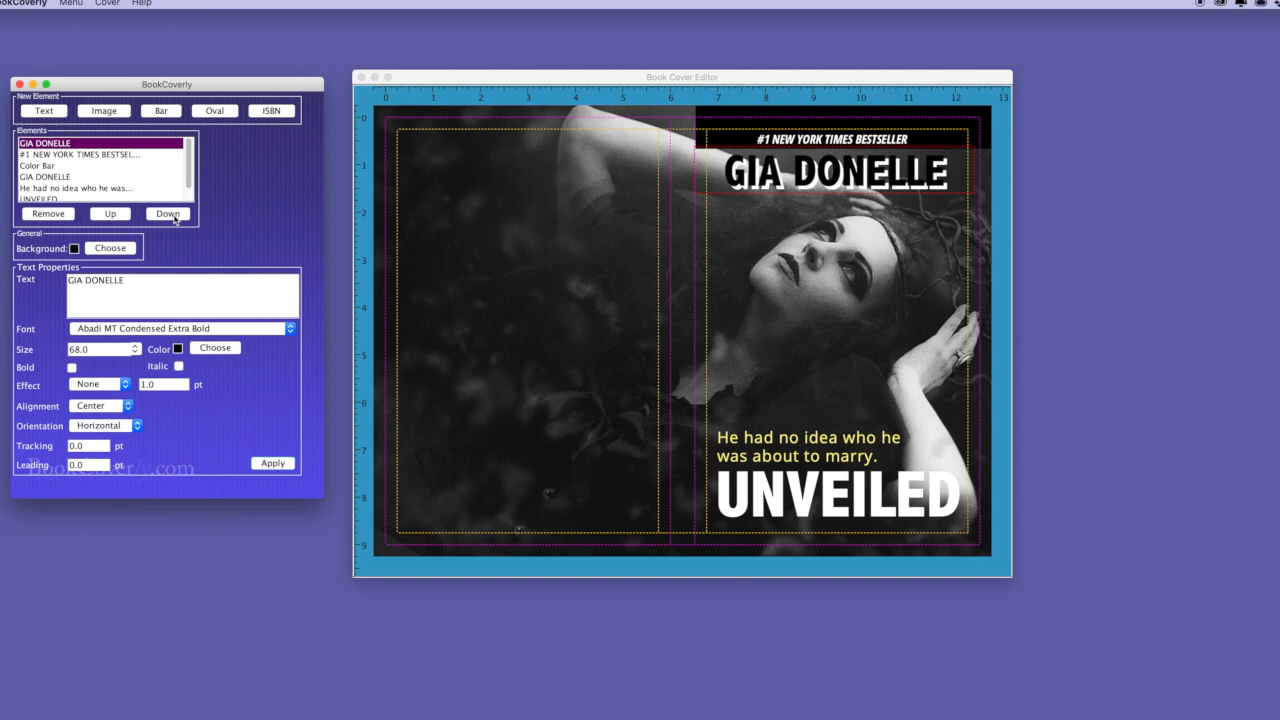
pyautogui.click(170, 214)
pyautogui.click(170, 214)
pyautogui.click(170, 214)
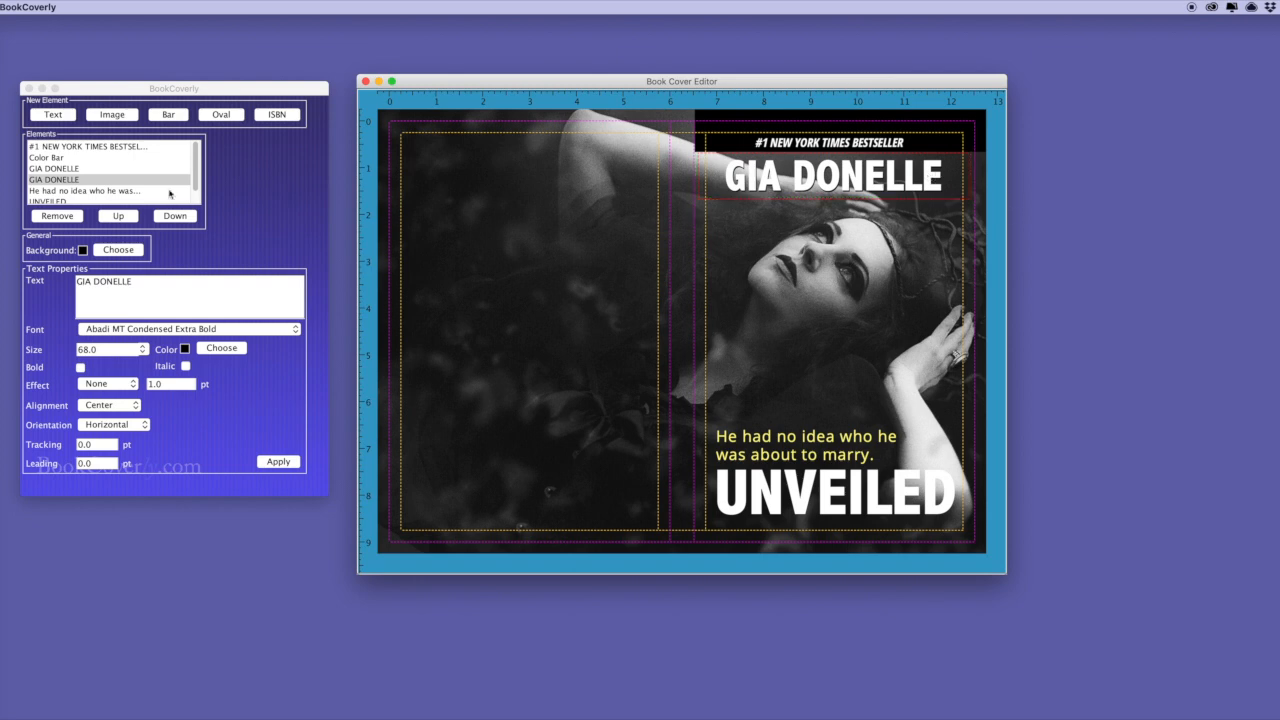
pyautogui.click(486, 279)
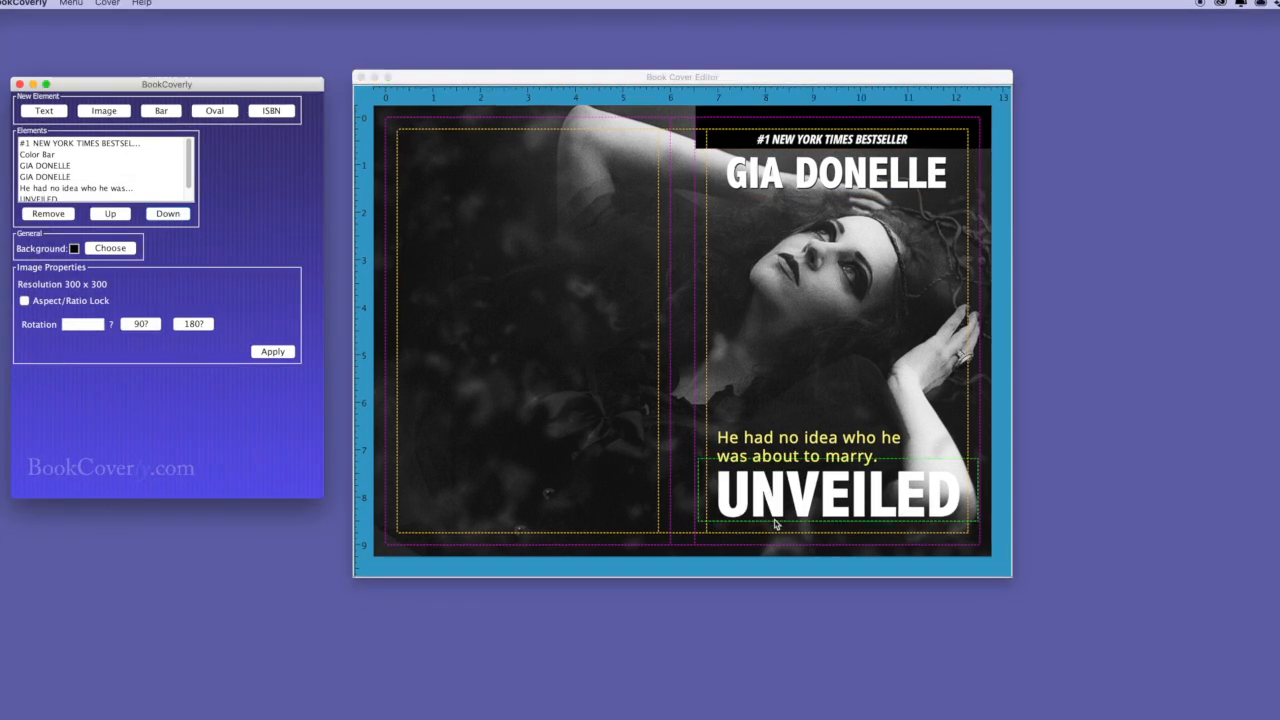
# Duplicate the UNVEILED title and turn the copy black.
pyautogui.click(805, 508)
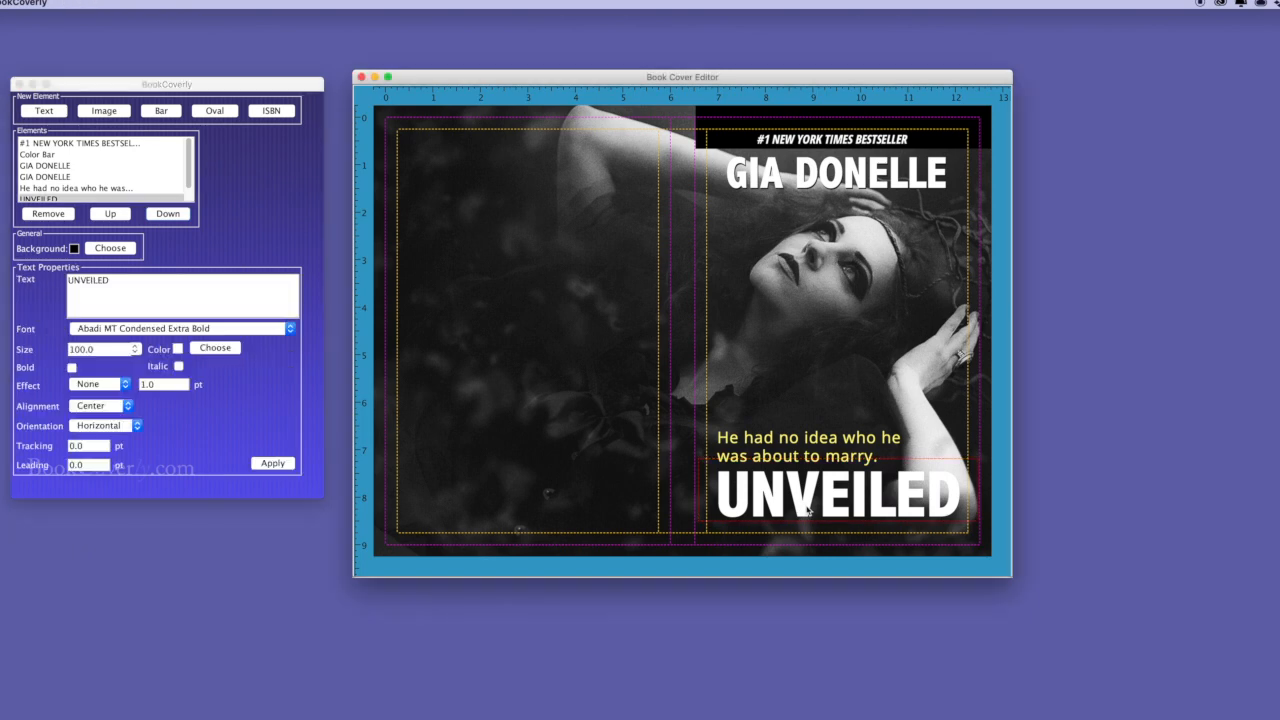
pyautogui.click(808, 510)
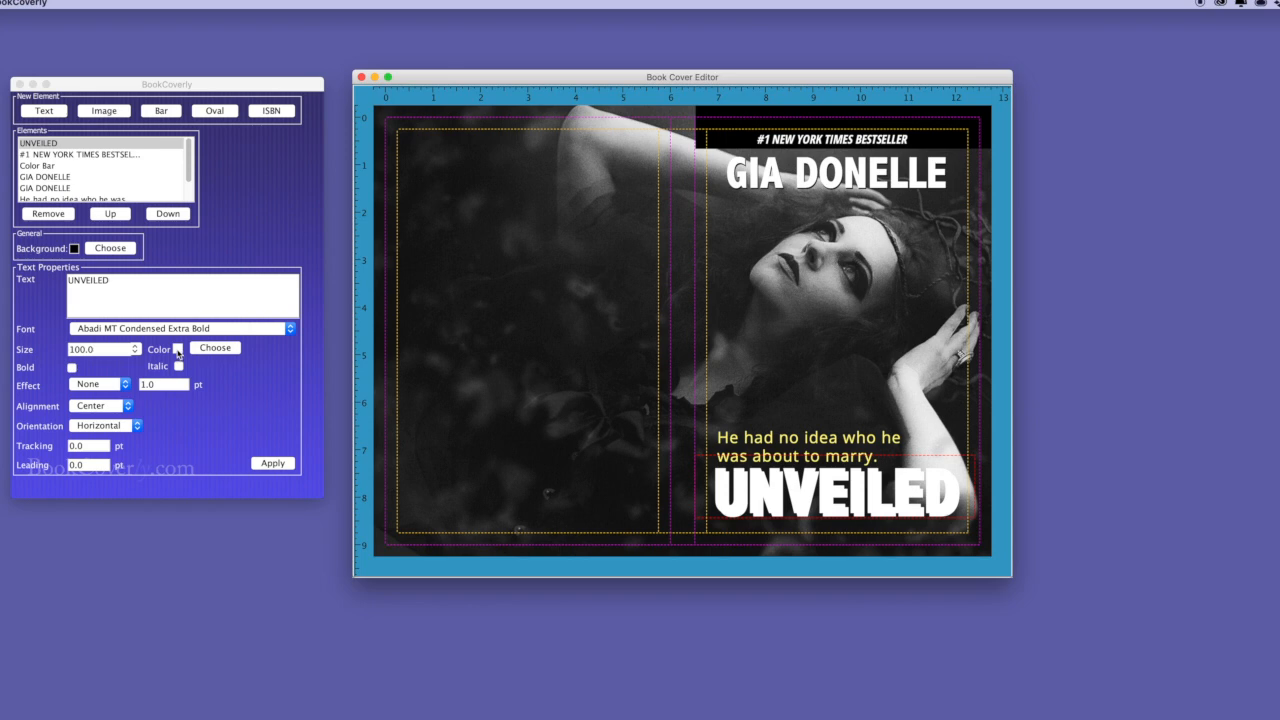
pyautogui.click(215, 347)
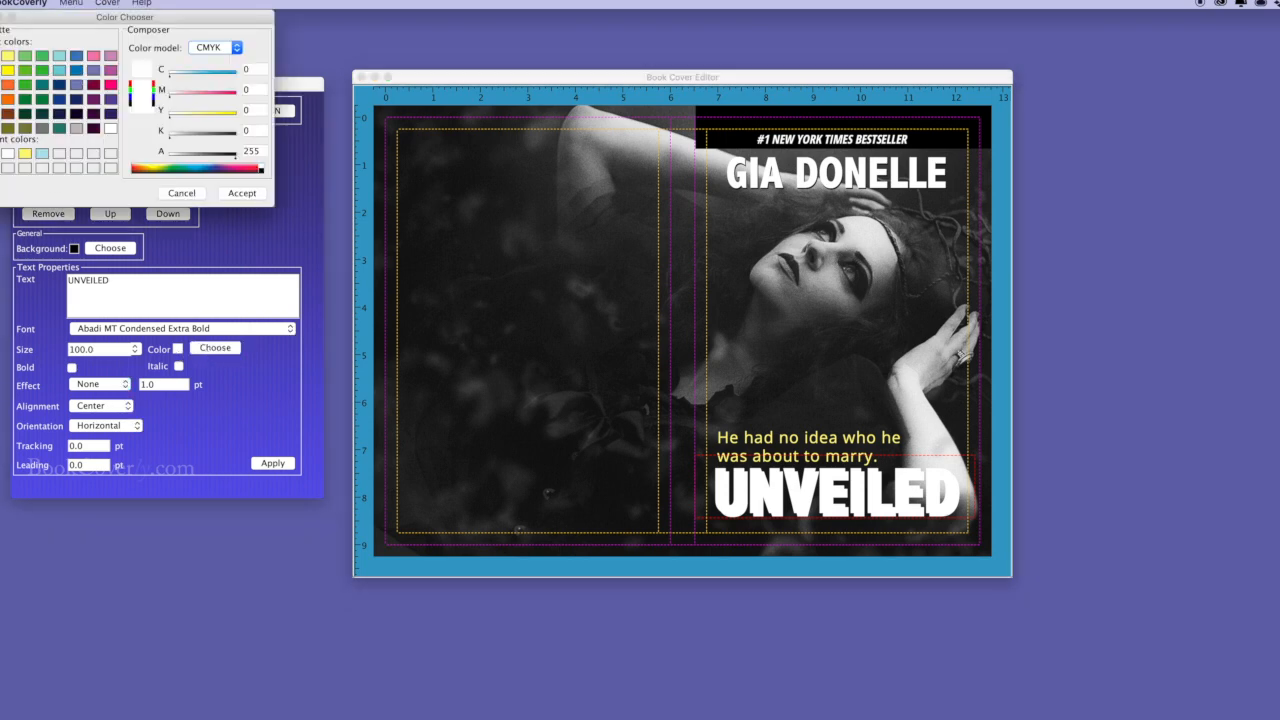
pyautogui.click(244, 195)
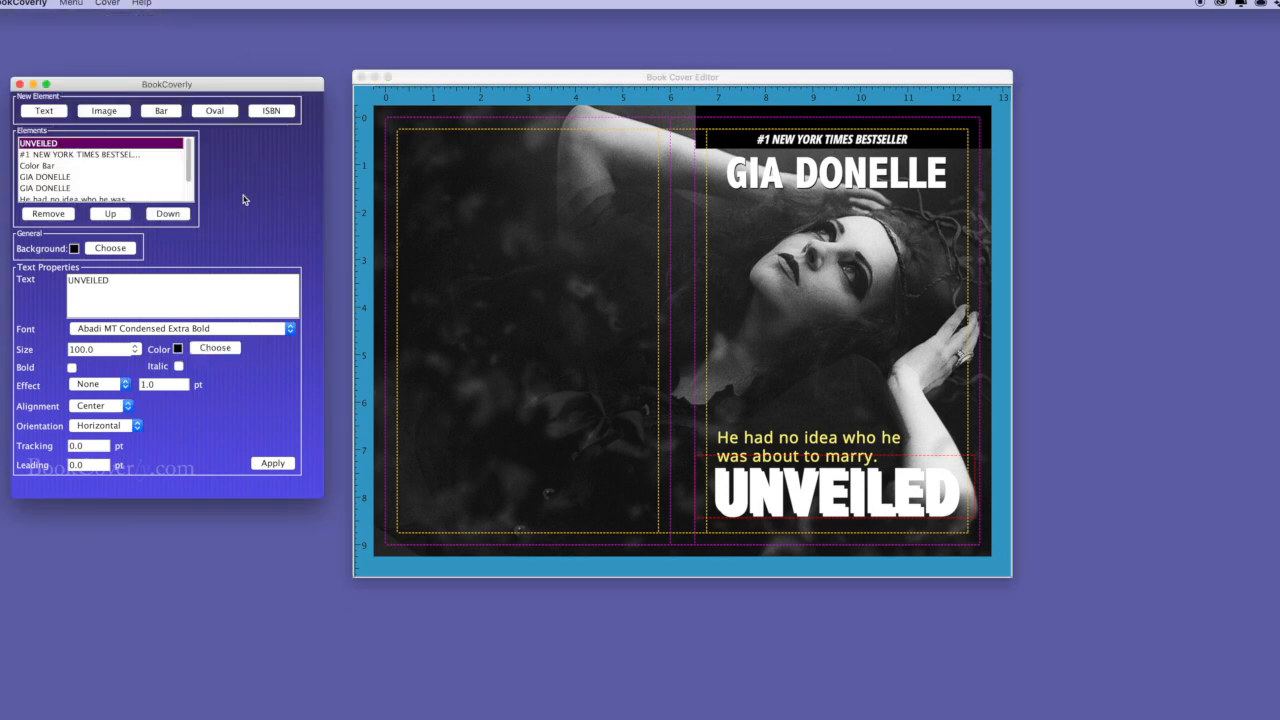
pyautogui.click(278, 465)
# Send the black copy three layers down, behind the white UNVEILED lettering.
pyautogui.click(838, 518)
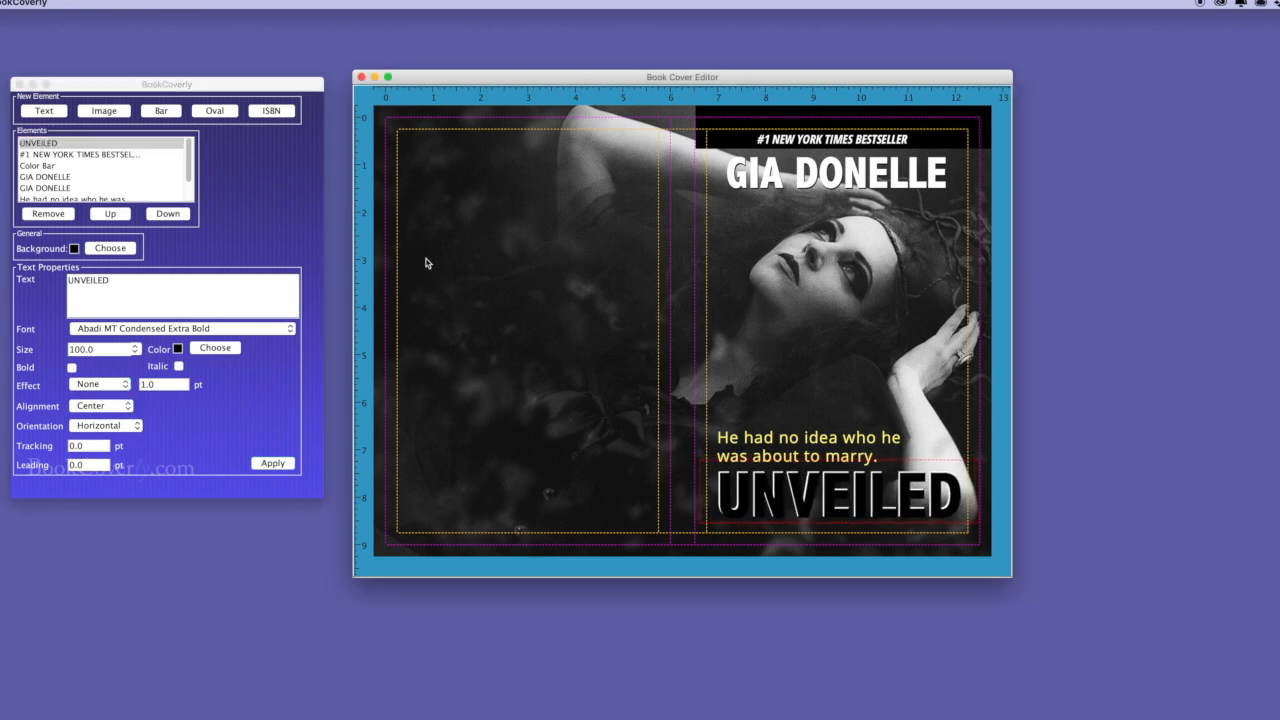
pyautogui.click(173, 220)
pyautogui.click(168, 214)
pyautogui.click(168, 214)
pyautogui.click(168, 214)
pyautogui.click(168, 214)
pyautogui.click(168, 214)
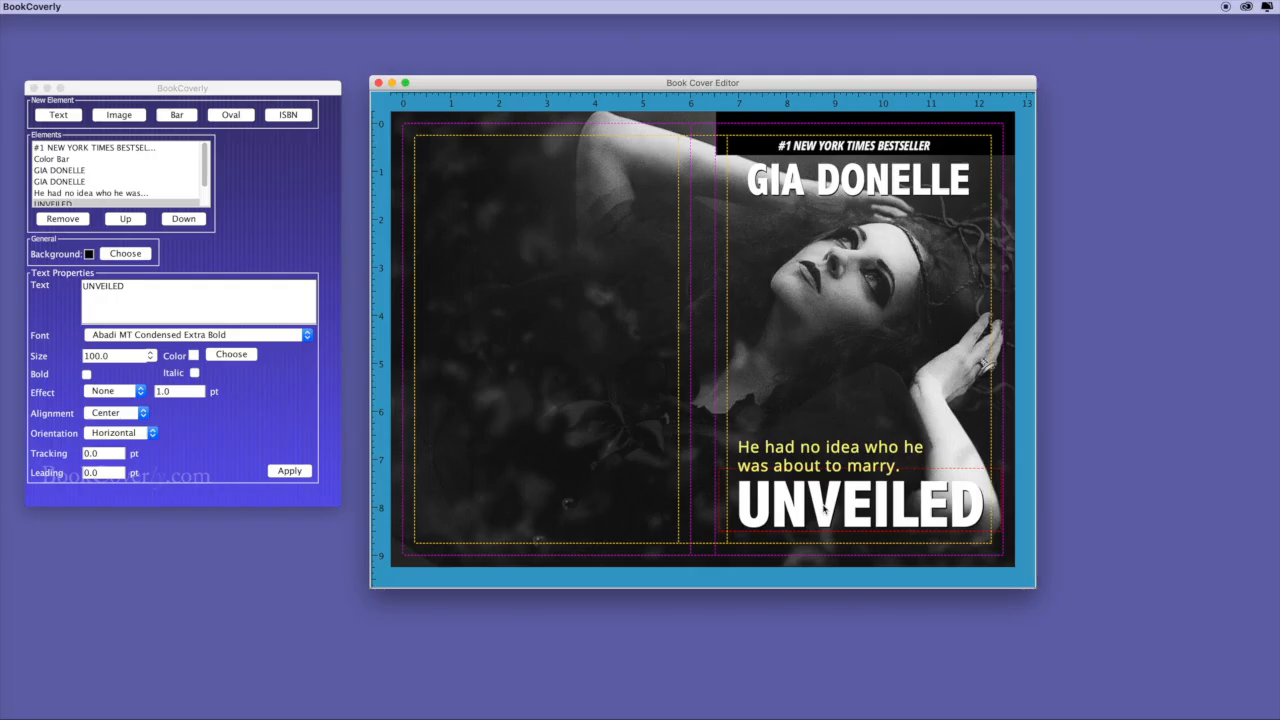
pyautogui.click(824, 510)
# Make the UNVEILED title copy vertical at size 24.
pyautogui.moveTo(824, 510); pyautogui.dragTo(545, 270)
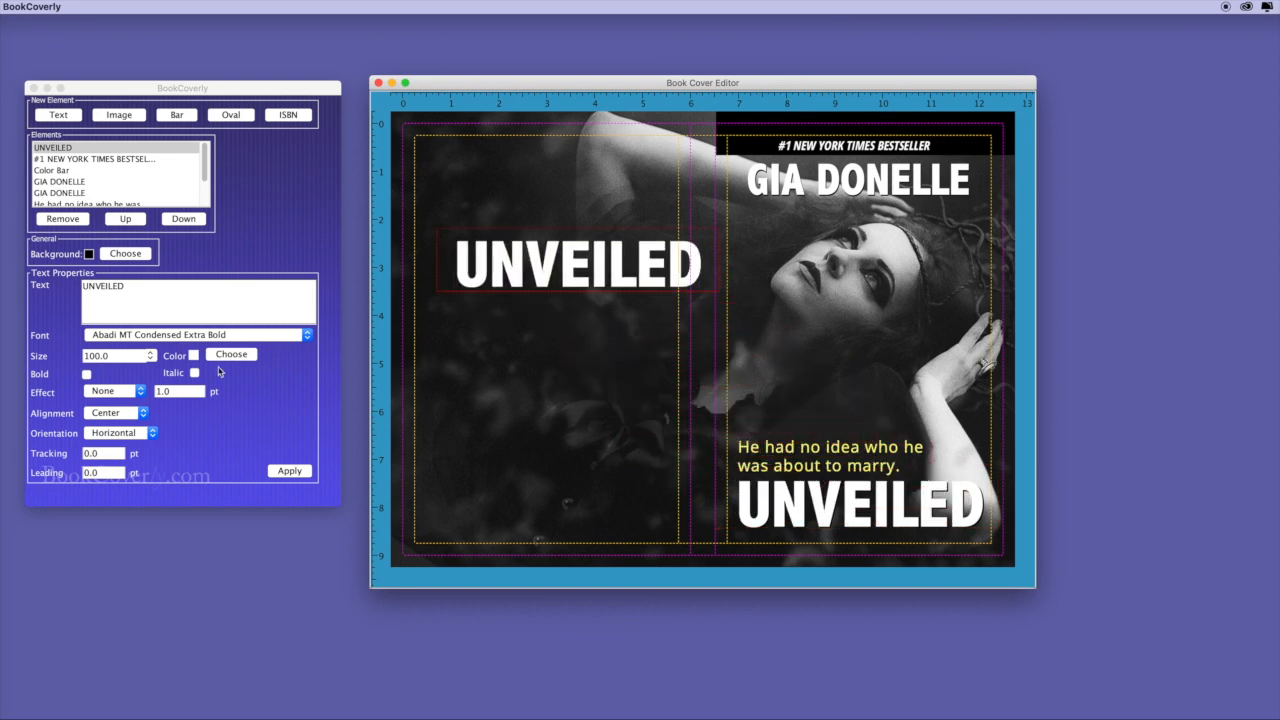
pyautogui.click(110, 437)
pyautogui.click(112, 451)
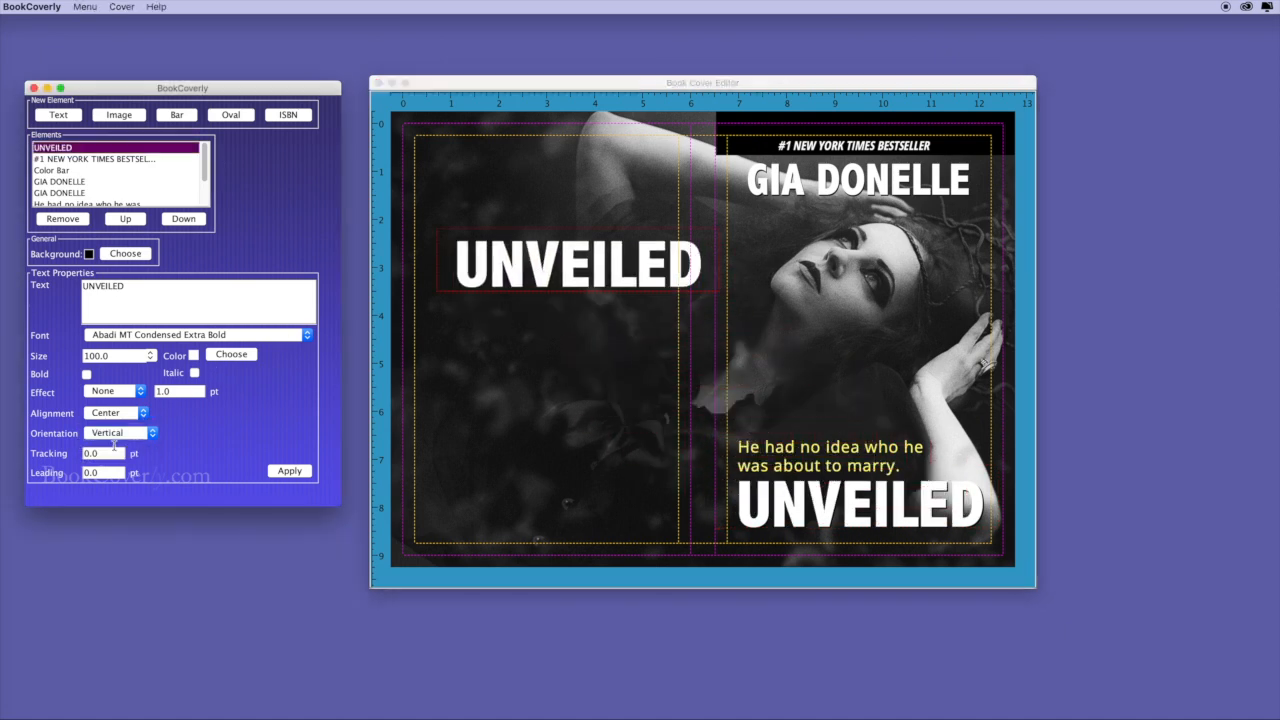
pyautogui.moveTo(114, 356); pyautogui.dragTo(63, 357)
pyautogui.write('24')
pyautogui.click(280, 471)
# Enlarge the vertical title to size 32, place it on the spine, and duplicate it.
pyautogui.moveTo(715, 287); pyautogui.dragTo(459, 344)
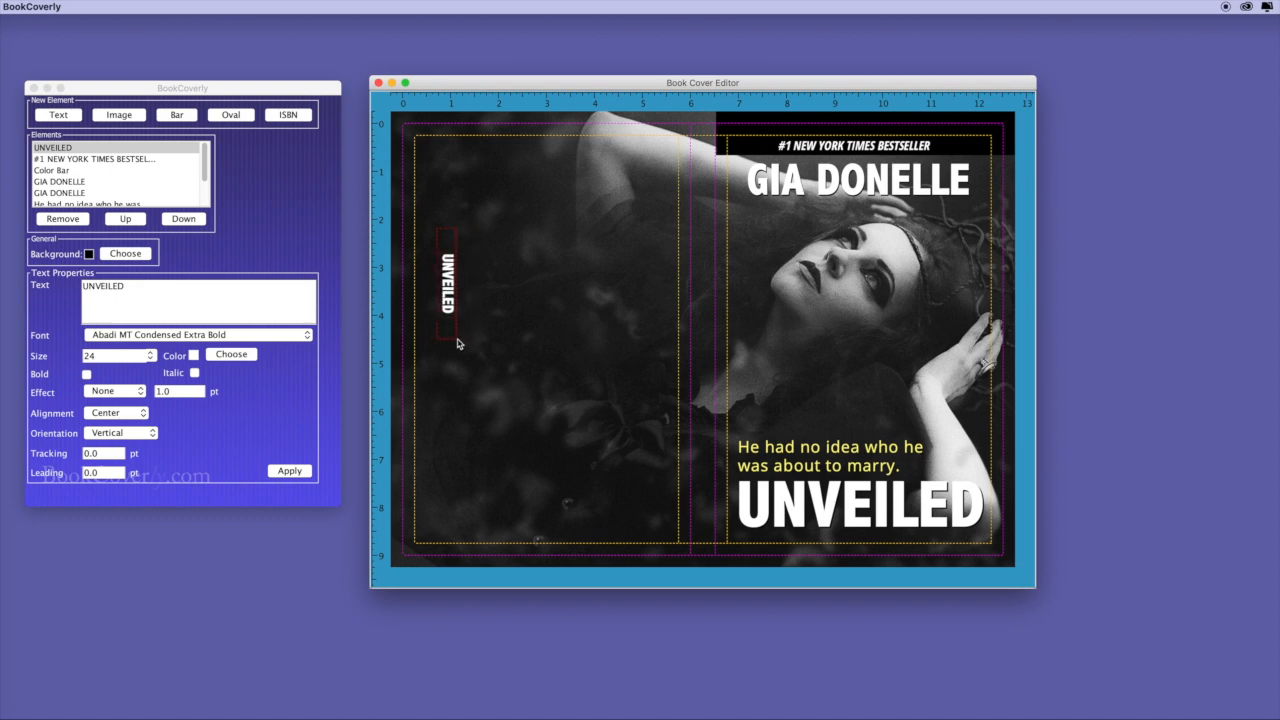
pyautogui.click(101, 356)
pyautogui.write('32')
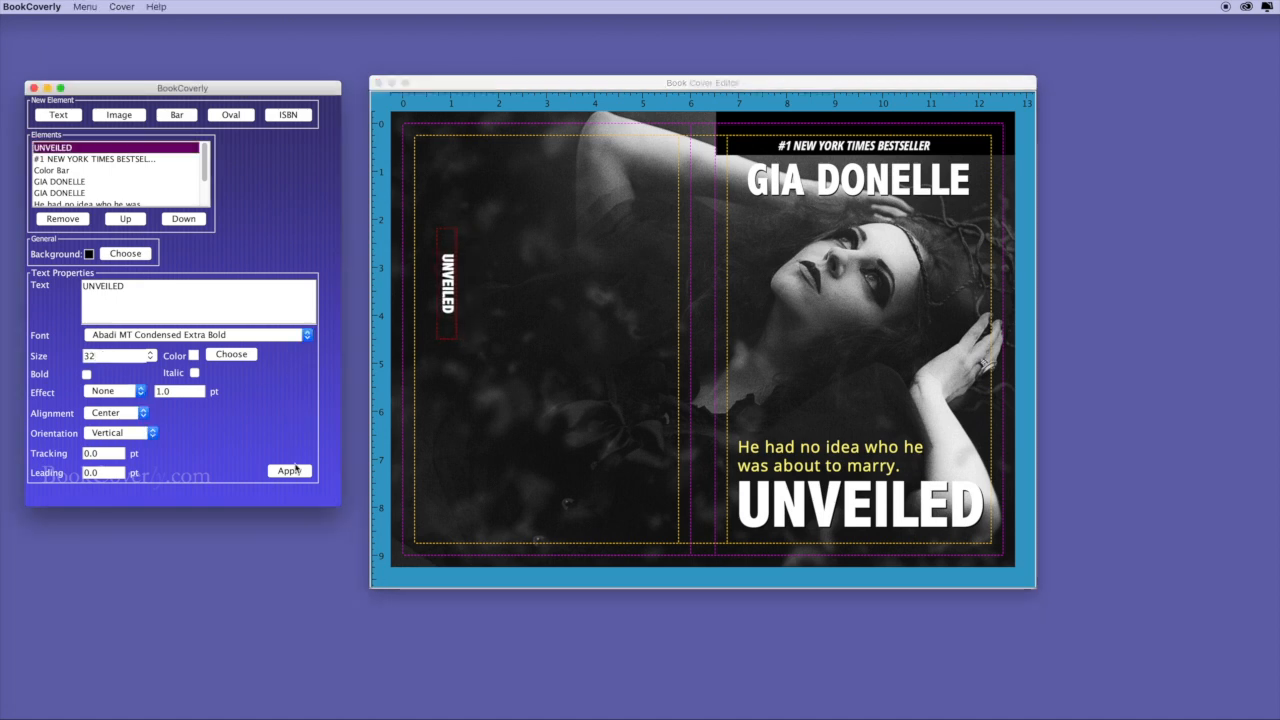
pyautogui.click(289, 470)
pyautogui.moveTo(452, 283); pyautogui.dragTo(703, 271)
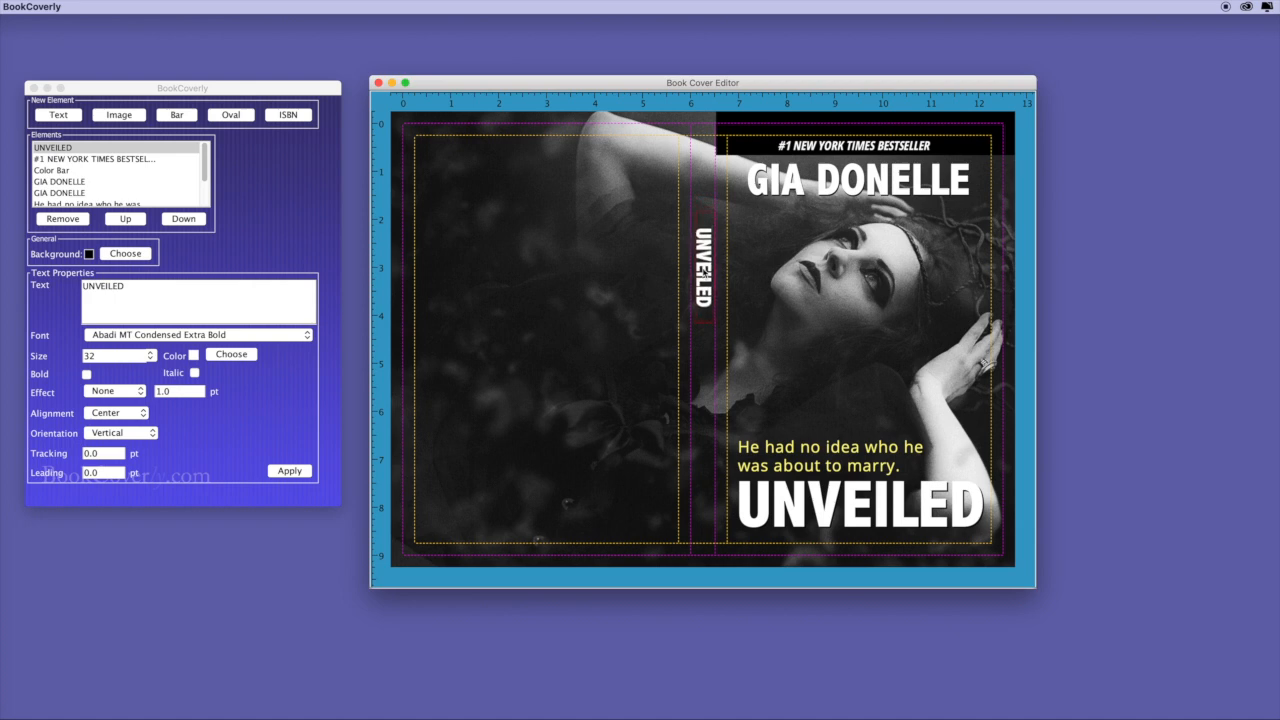
pyautogui.press('super+v')
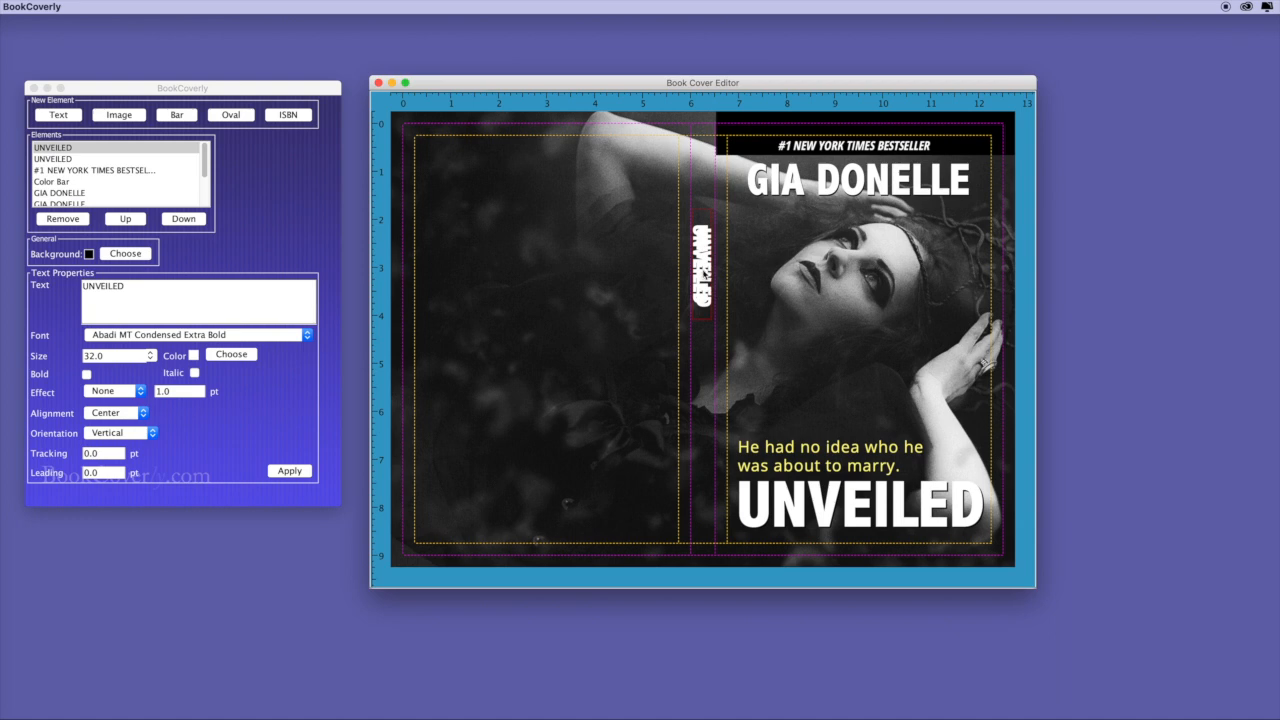
pyautogui.moveTo(703, 270); pyautogui.dragTo(708, 460)
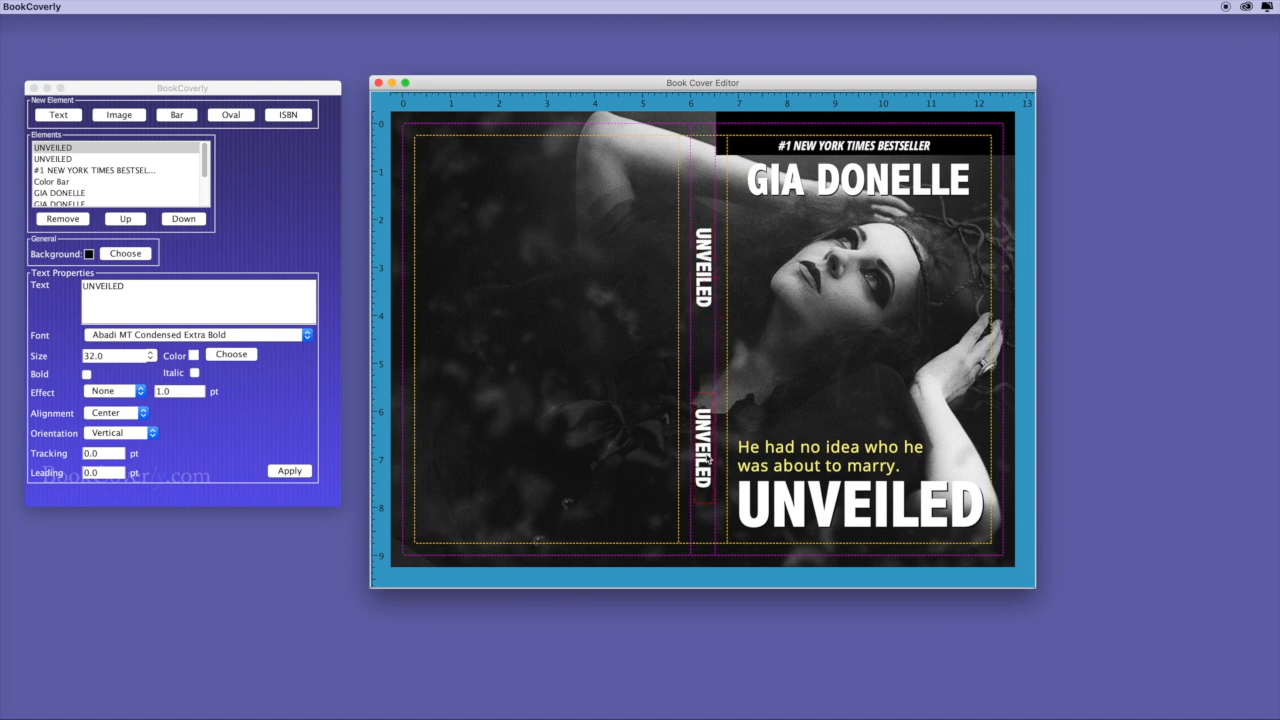
pyautogui.click(167, 298)
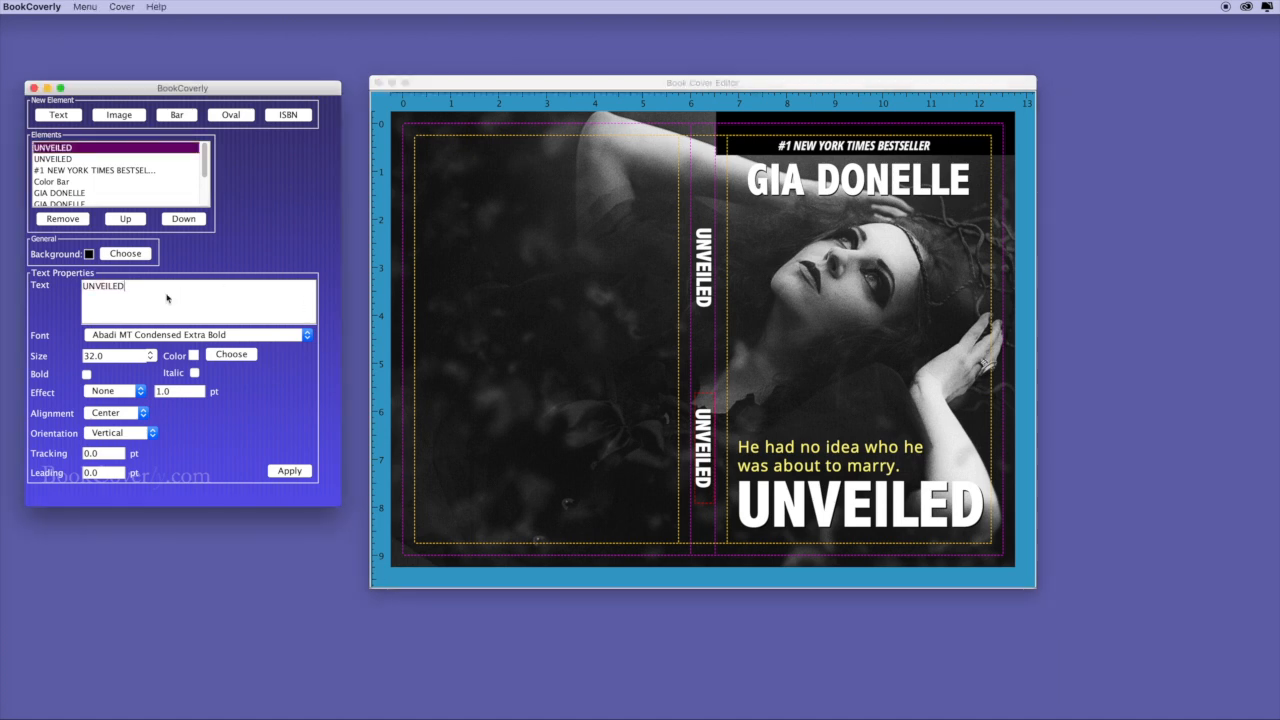
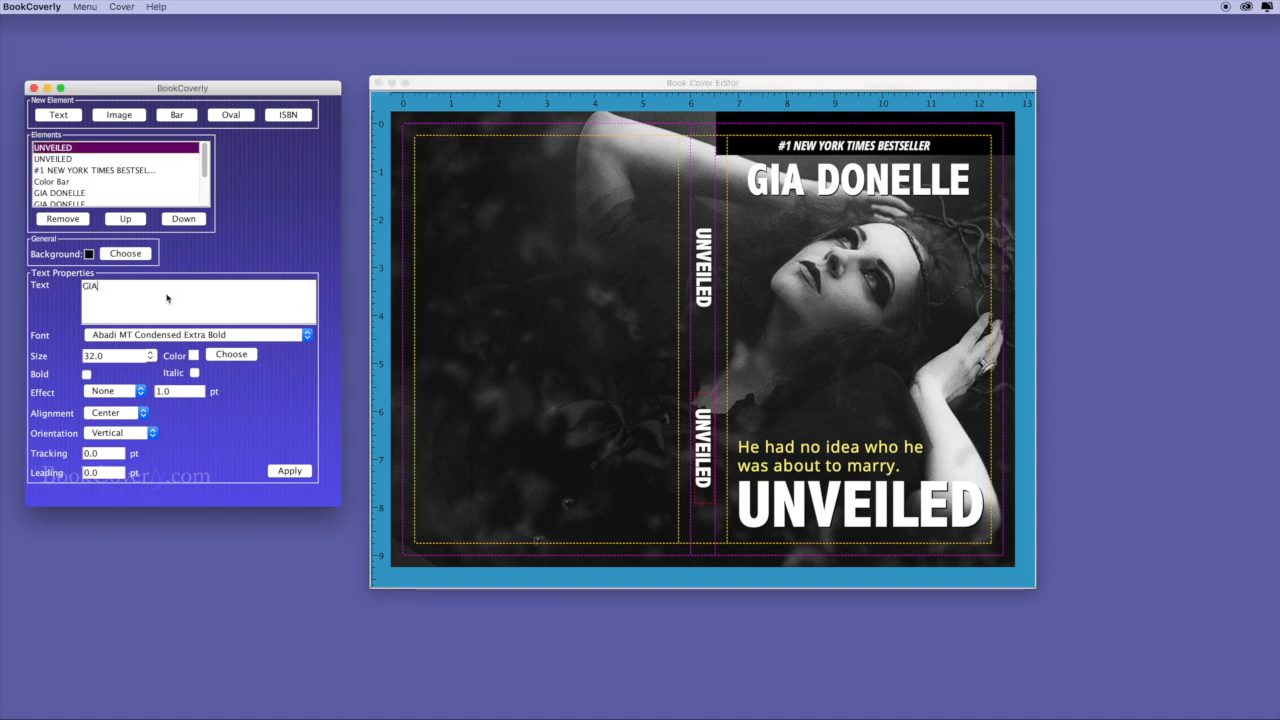
pyautogui.click(289, 471)
pyautogui.moveTo(705, 290); pyautogui.dragTo(706, 238)
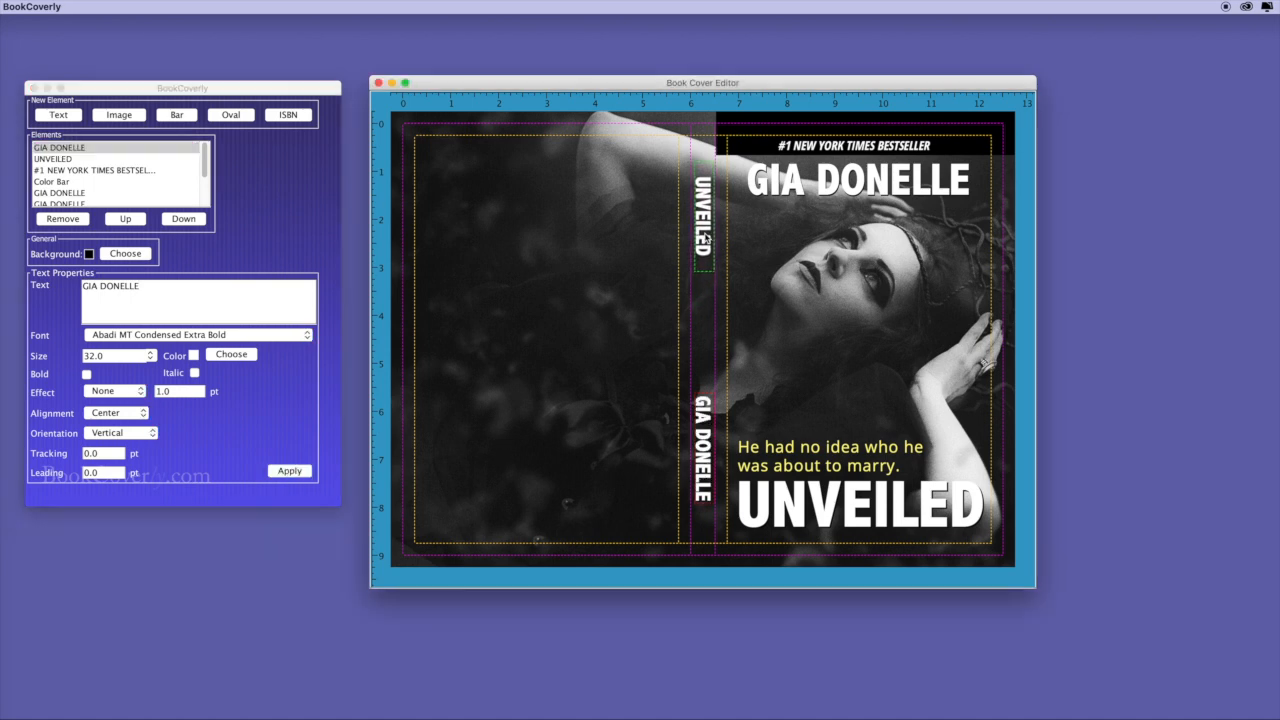
# Duplicate the yellow tagline and move the copy onto the back cover.
pyautogui.click(845, 453)
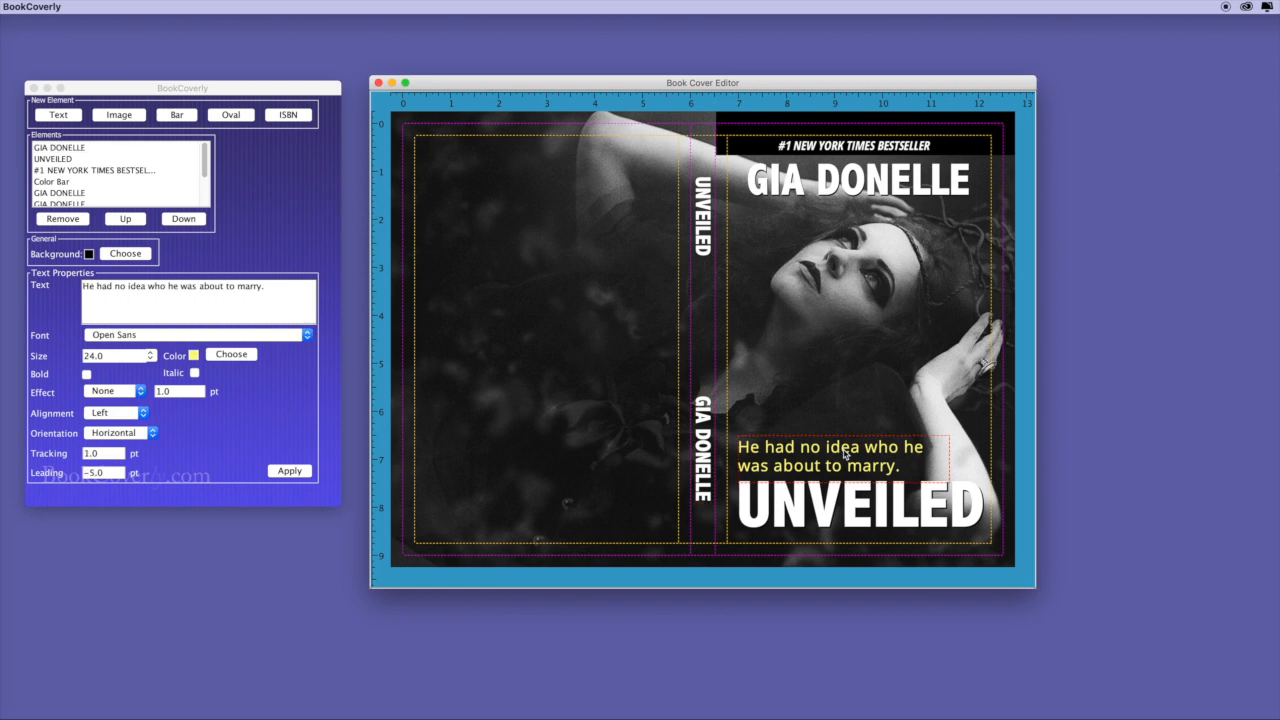
pyautogui.press('super+d')
pyautogui.moveTo(845, 453); pyautogui.dragTo(565, 293)
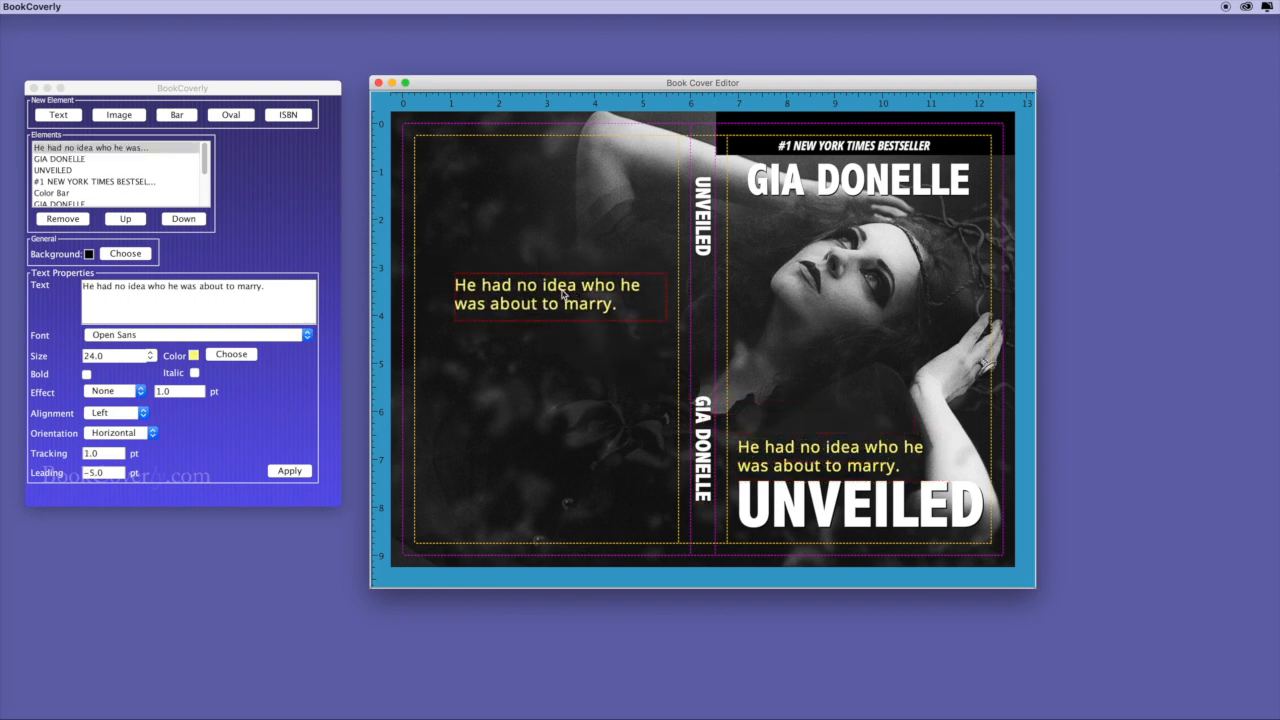
# Make the tagline copy vertical at size 12.
pyautogui.click(110, 432)
pyautogui.click(115, 432)
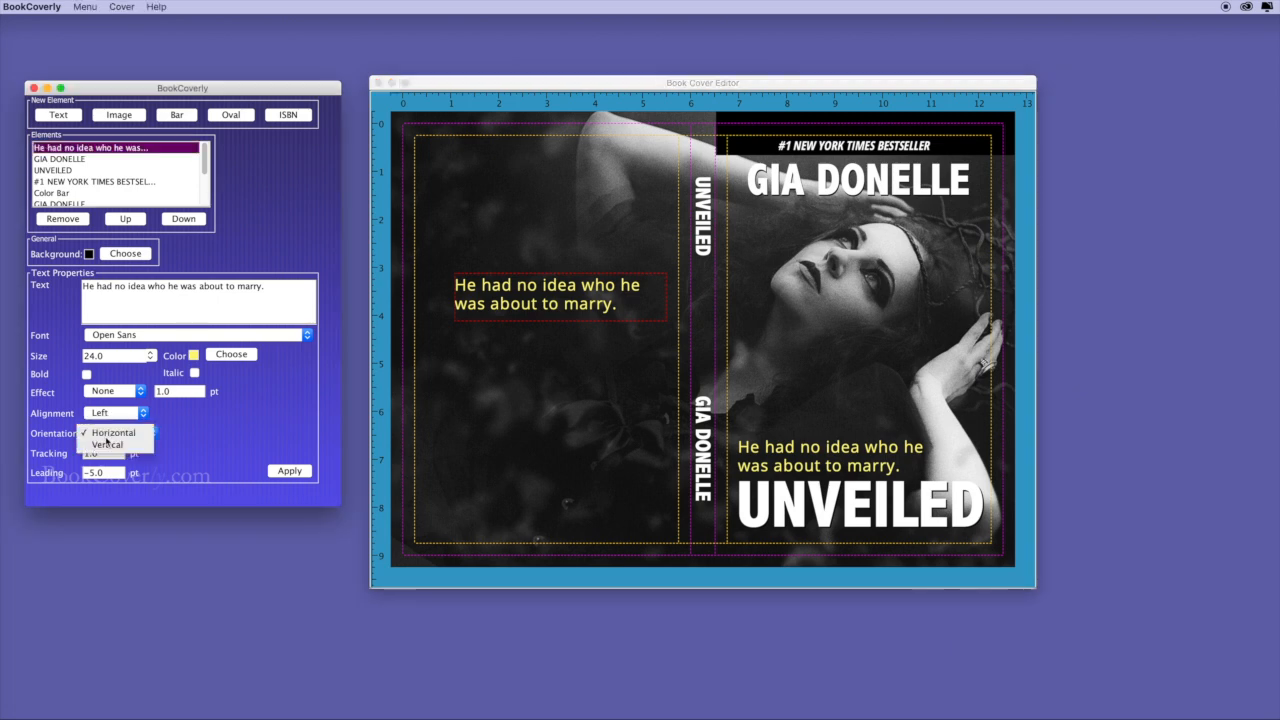
pyautogui.click(108, 446)
pyautogui.moveTo(104, 356); pyautogui.dragTo(75, 358)
pyautogui.write('12')
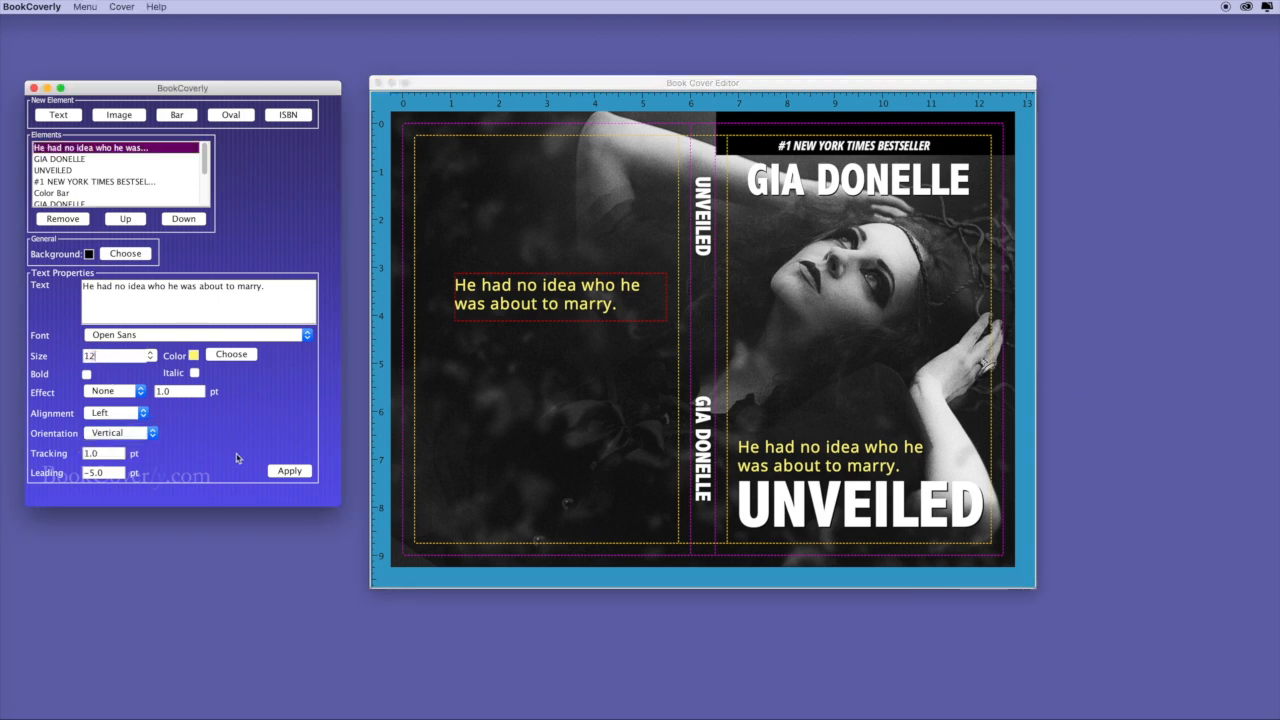
pyautogui.click(290, 473)
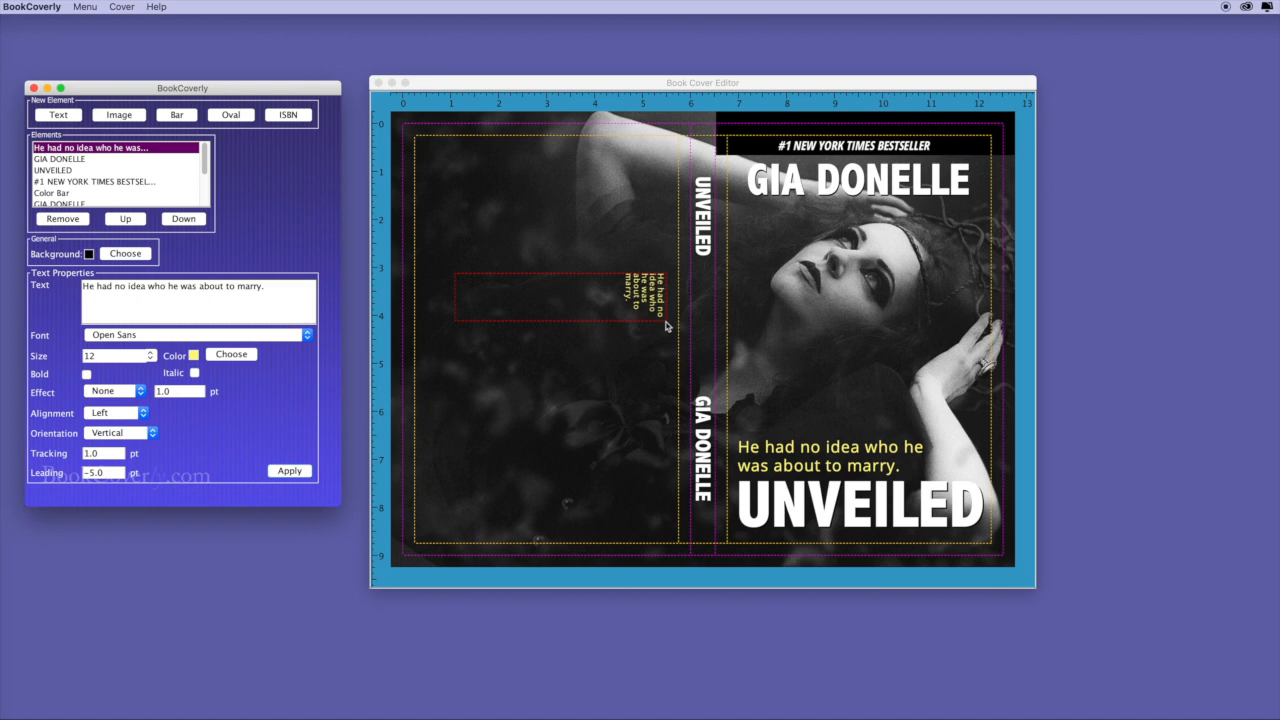
# Narrow the tagline box, centre its text, and position it on the spine.
pyautogui.moveTo(671, 323); pyautogui.dragTo(477, 398)
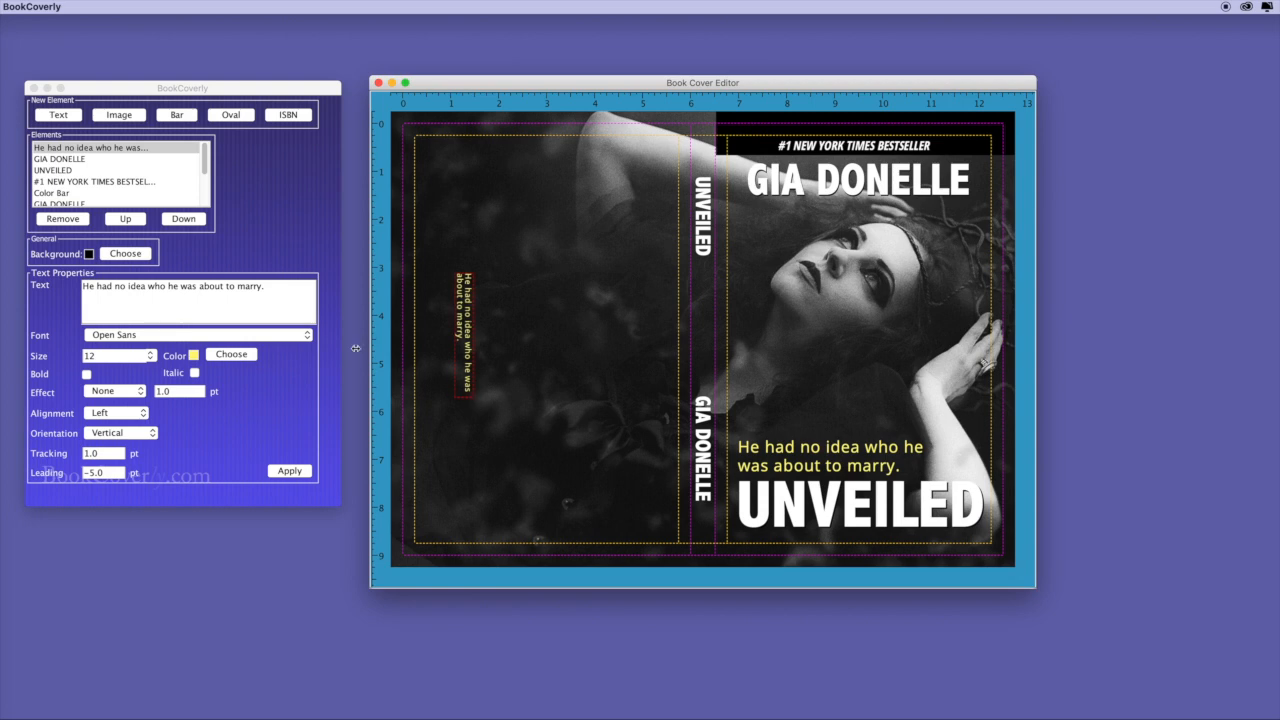
pyautogui.click(108, 413)
pyautogui.click(108, 429)
pyautogui.click(291, 472)
pyautogui.moveTo(466, 352); pyautogui.dragTo(705, 340)
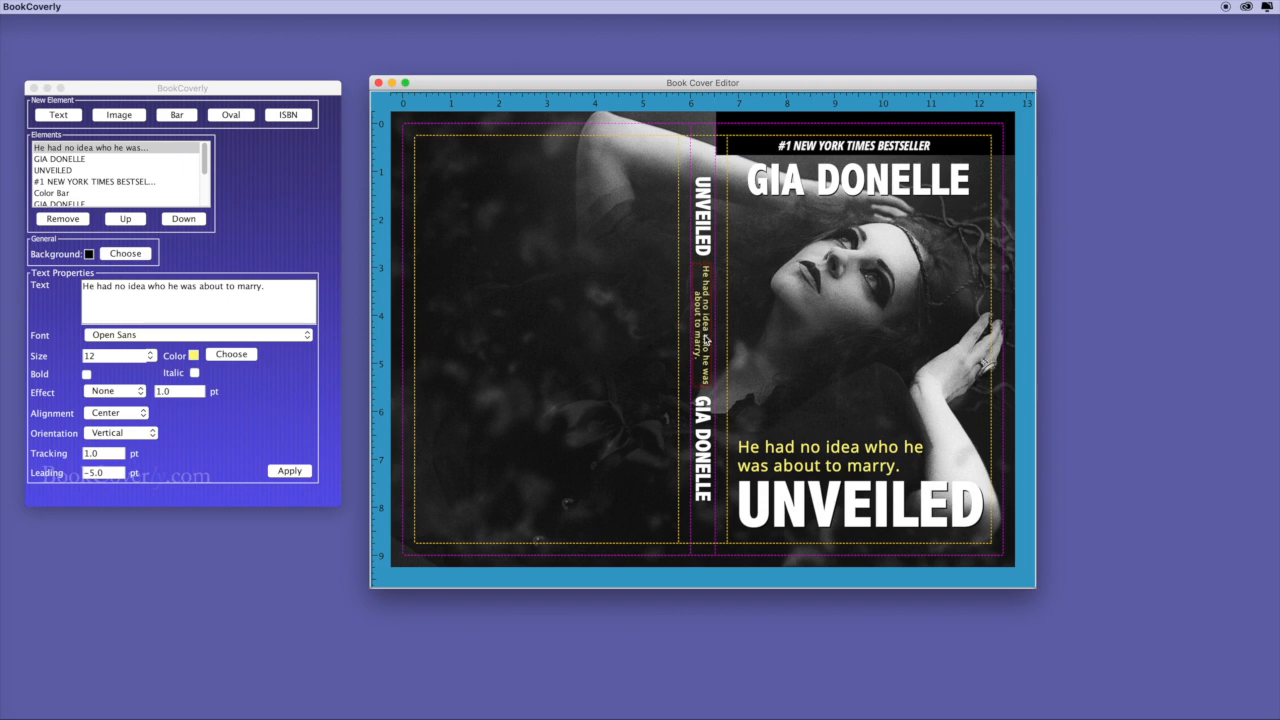
pyautogui.moveTo(705, 340); pyautogui.dragTo(705, 341)
pyautogui.click(185, 107)
pyautogui.click(85, 8)
pyautogui.click(549, 197)
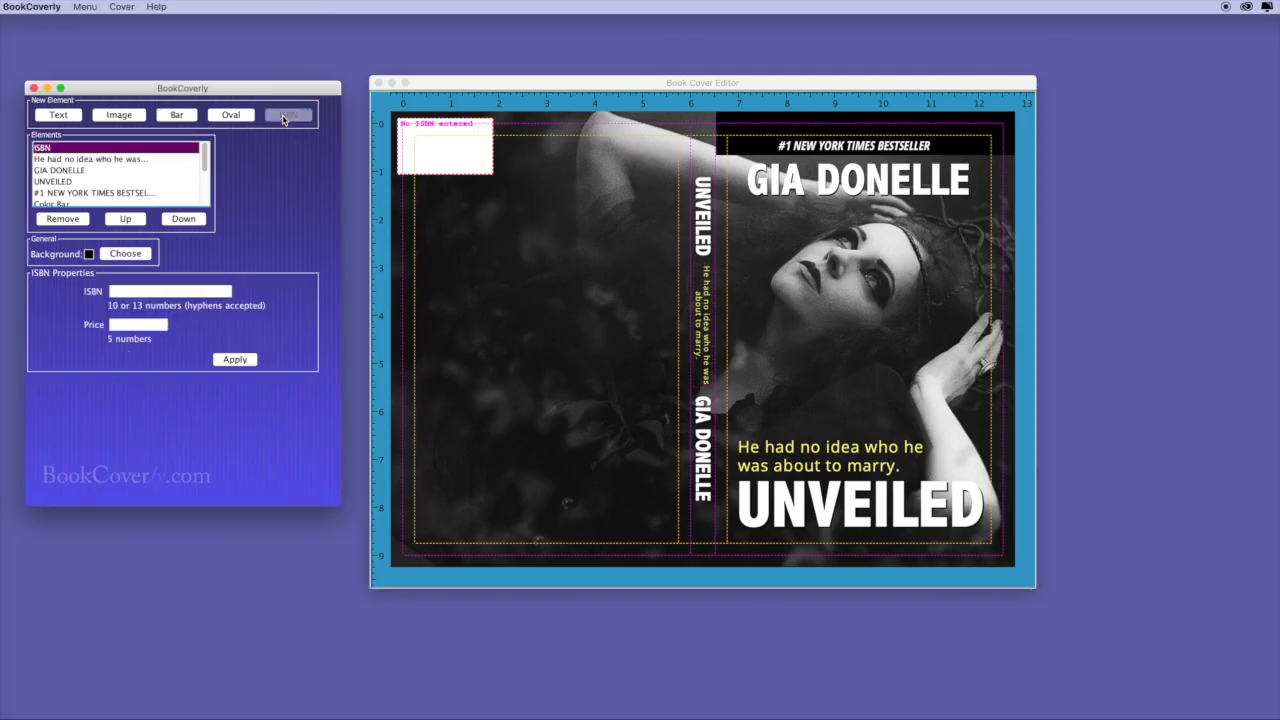
# Generate an ISBN barcode with price 51295 at the back cover's lower left.
pyautogui.moveTo(436, 160); pyautogui.dragTo(487, 200)
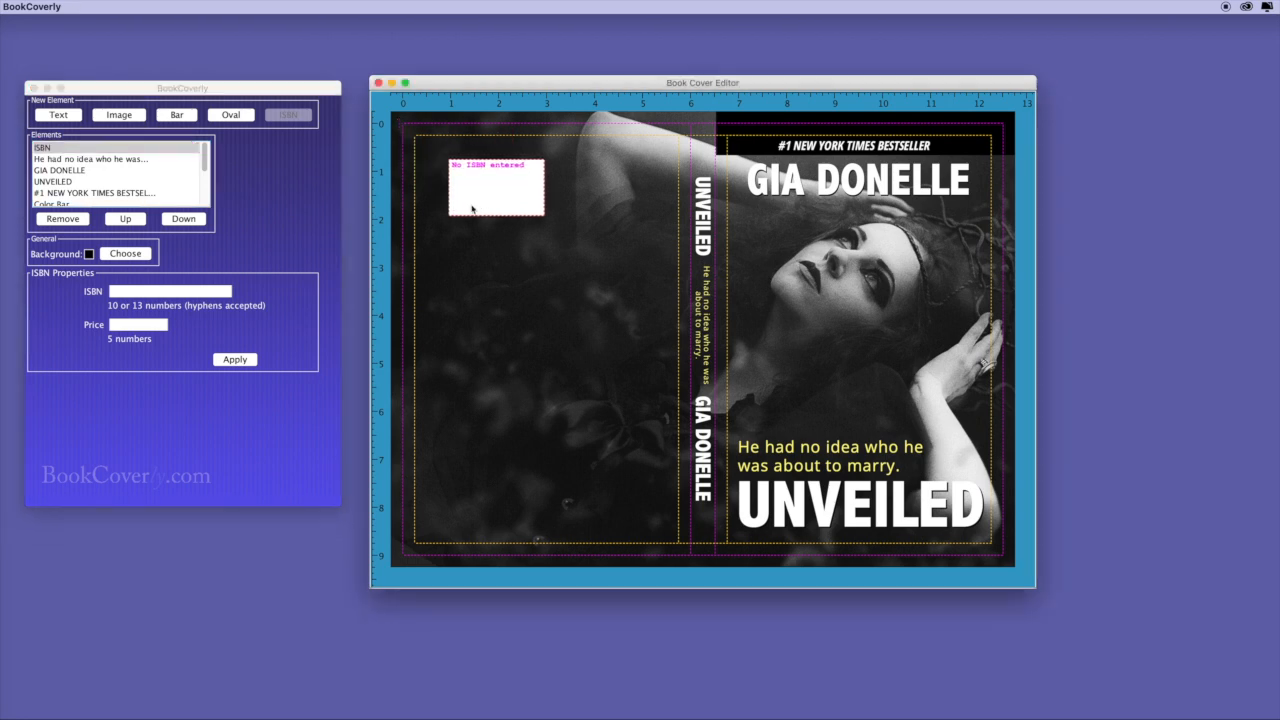
pyautogui.click(167, 293)
pyautogui.write('9781234567897')
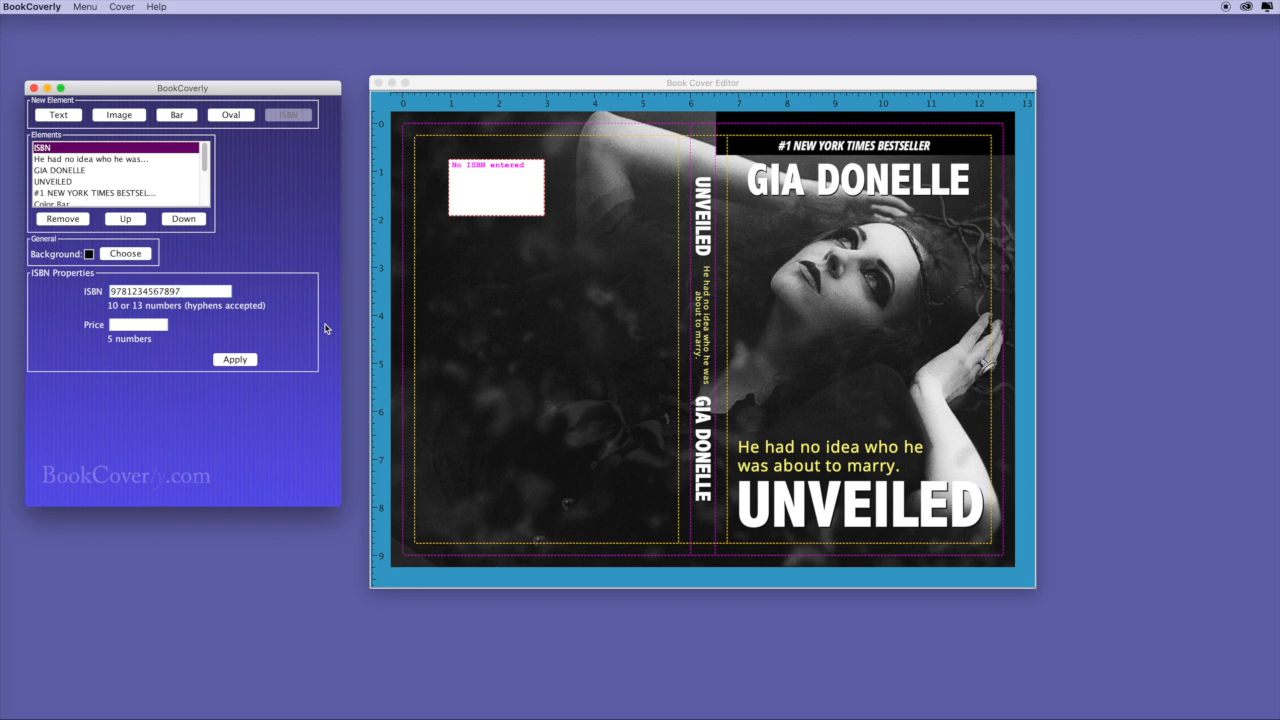
pyautogui.click(138, 324)
pyautogui.write('51295')
pyautogui.click(235, 360)
pyautogui.moveTo(525, 197); pyautogui.dragTo(505, 512)
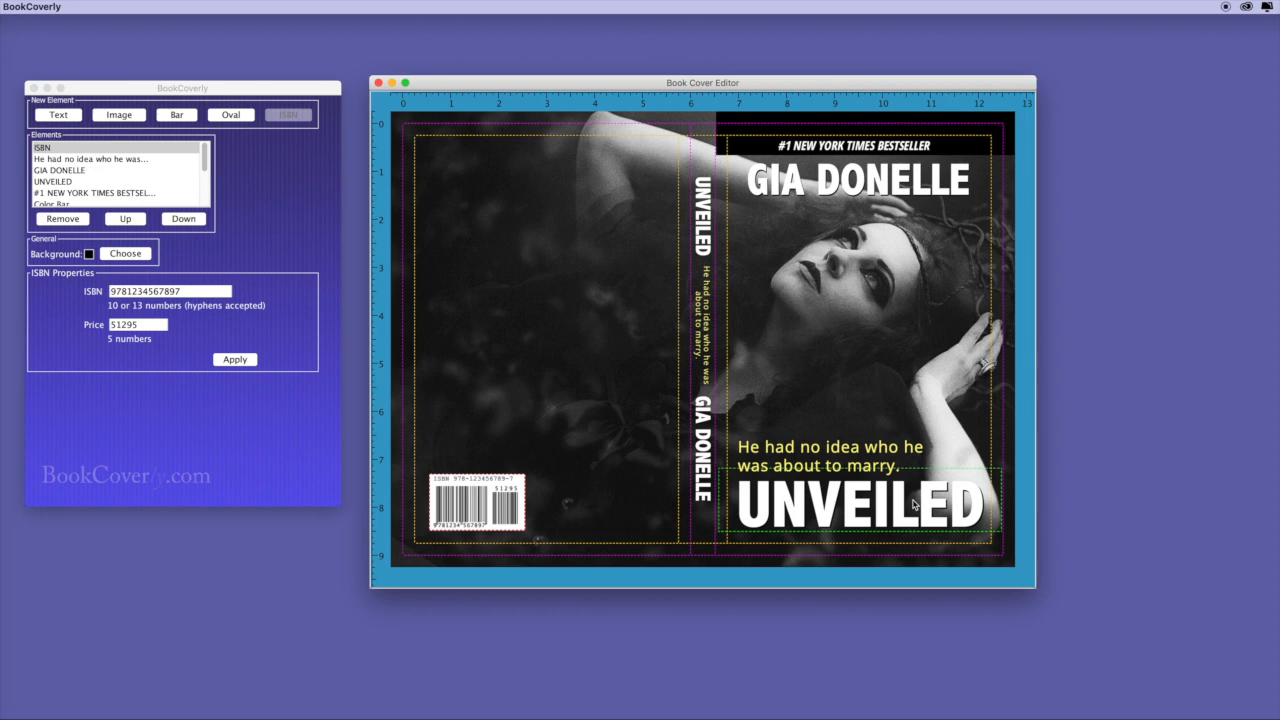
pyautogui.click(59, 108)
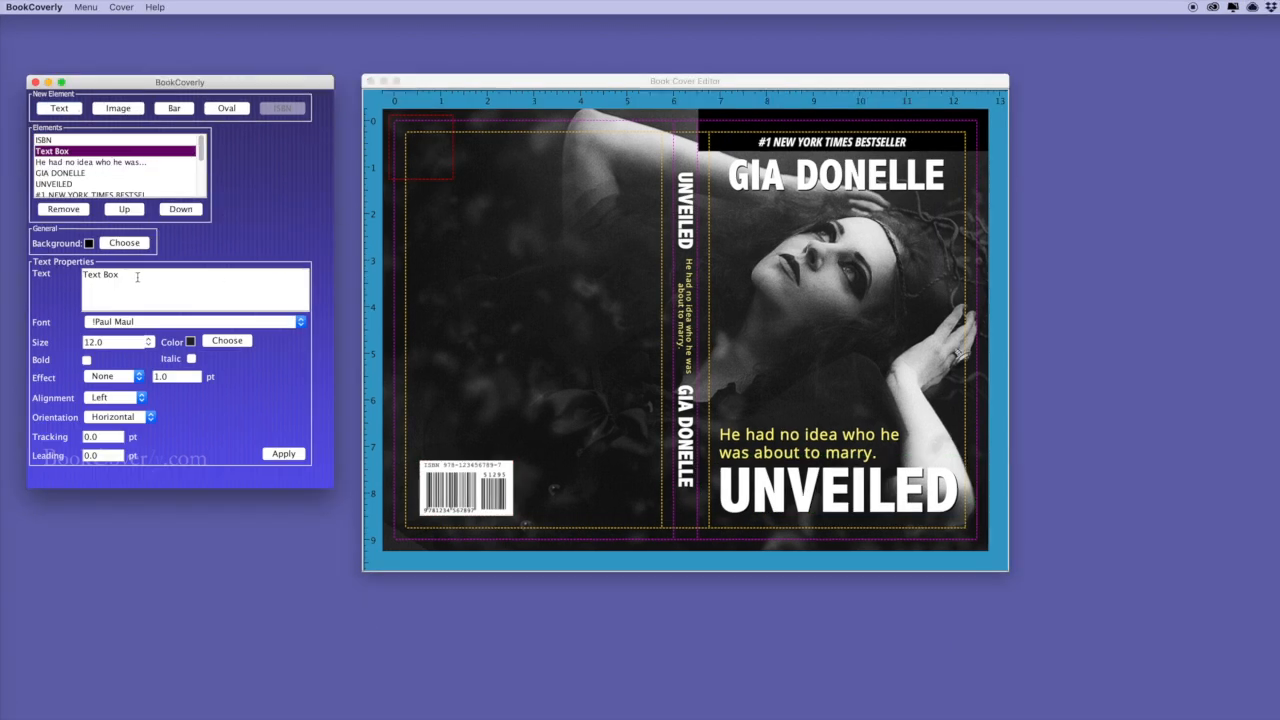
# Replace the placeholder with two paragraphs of lorem ipsum blurb in white.
pyautogui.moveTo(137, 277); pyautogui.dragTo(80, 276)
pyautogui.press('super+v')
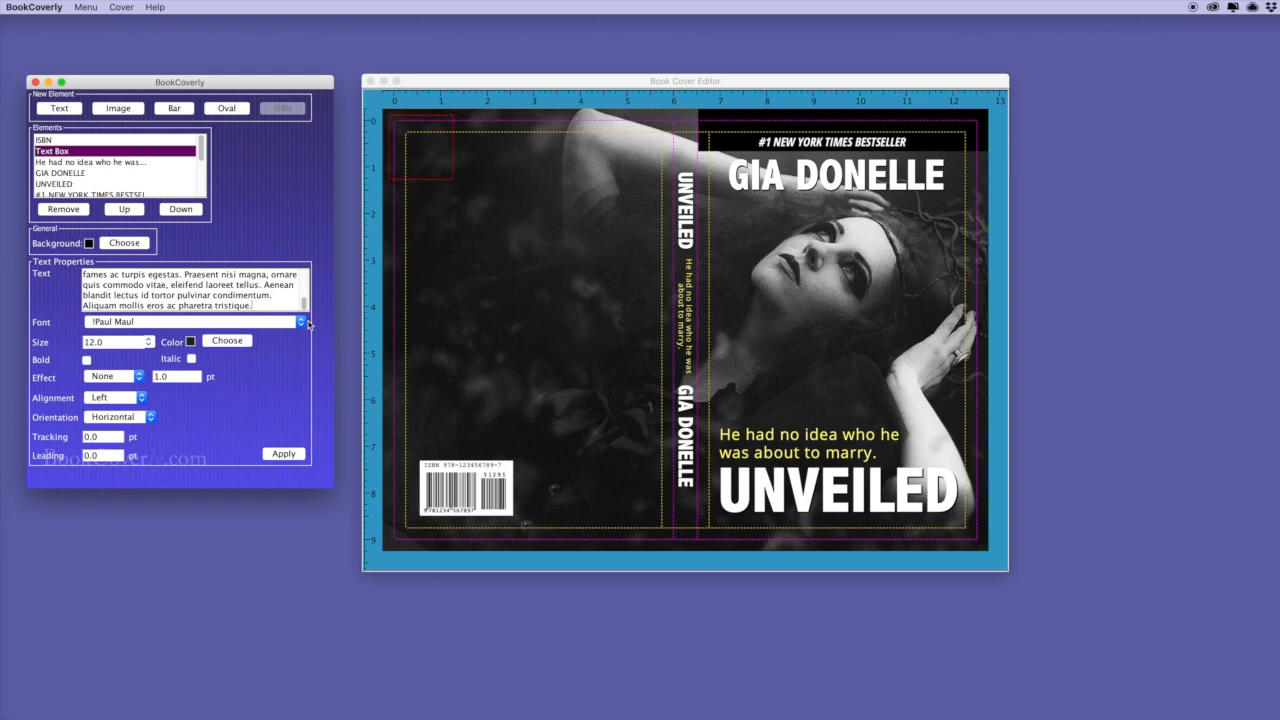
pyautogui.scroll(1, 302, 302)
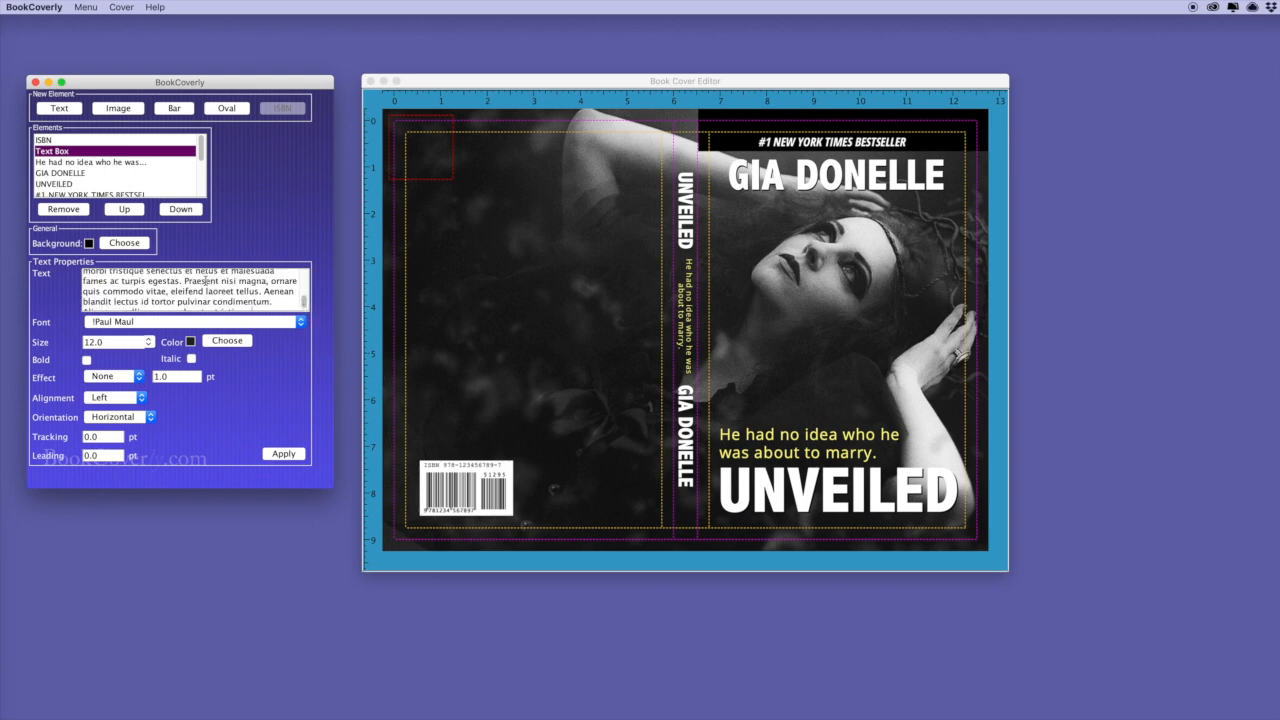
pyautogui.press('Return')
pyautogui.press('Return')
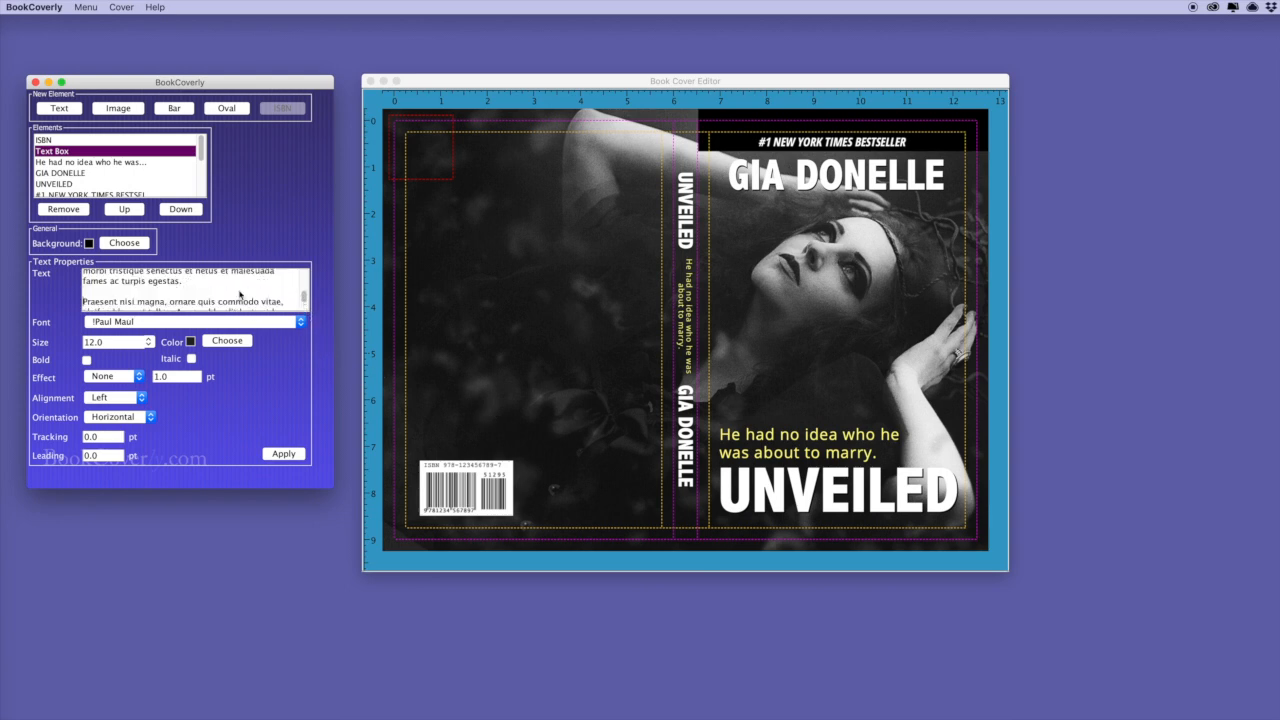
pyautogui.click(228, 341)
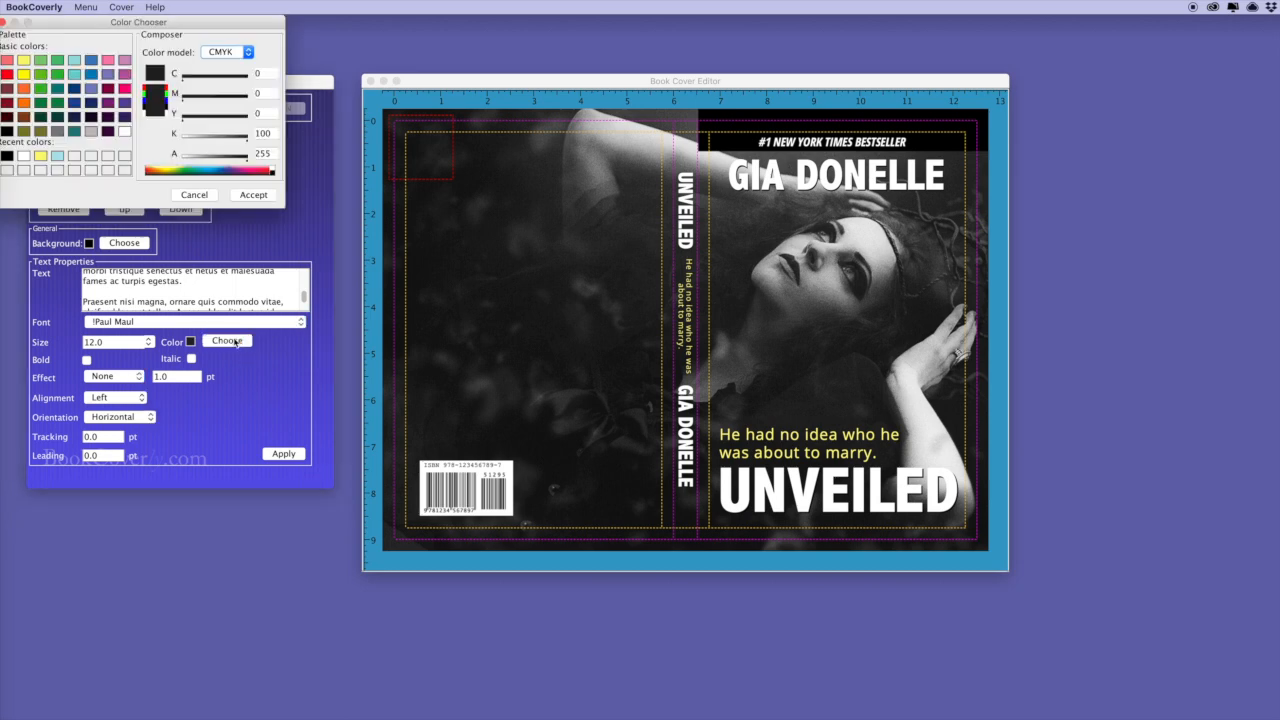
pyautogui.click(124, 131)
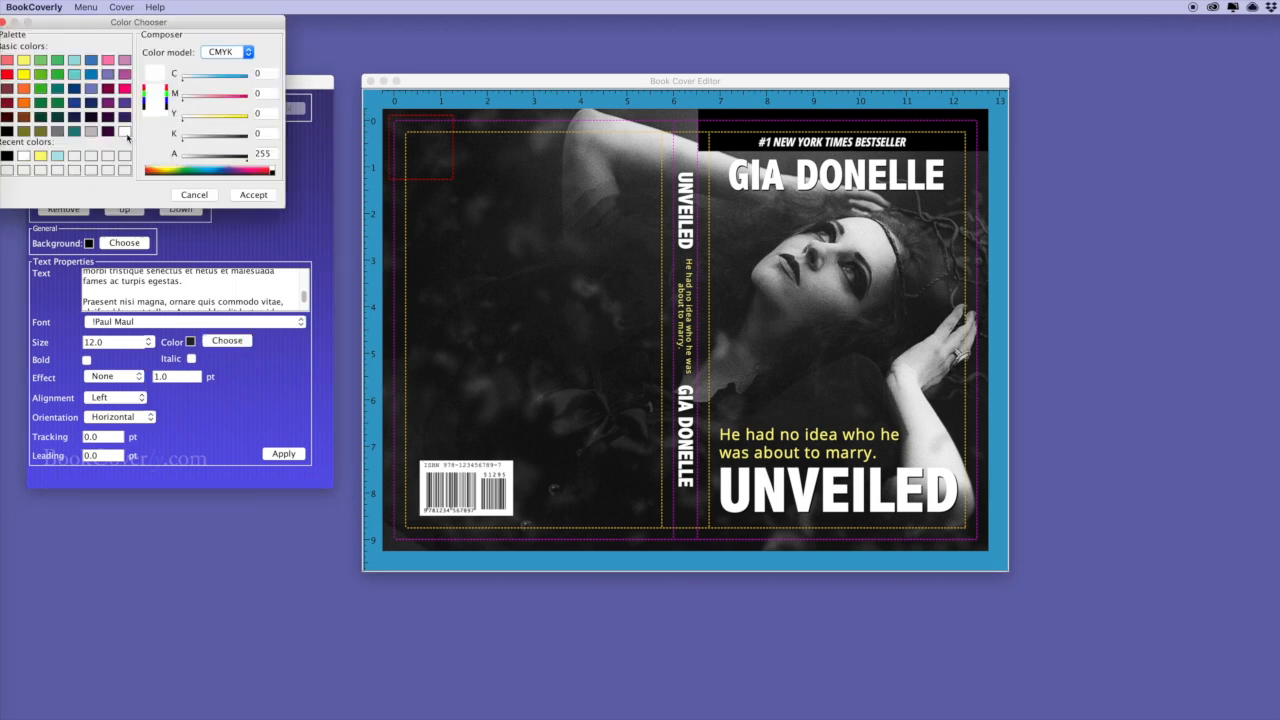
pyautogui.click(253, 194)
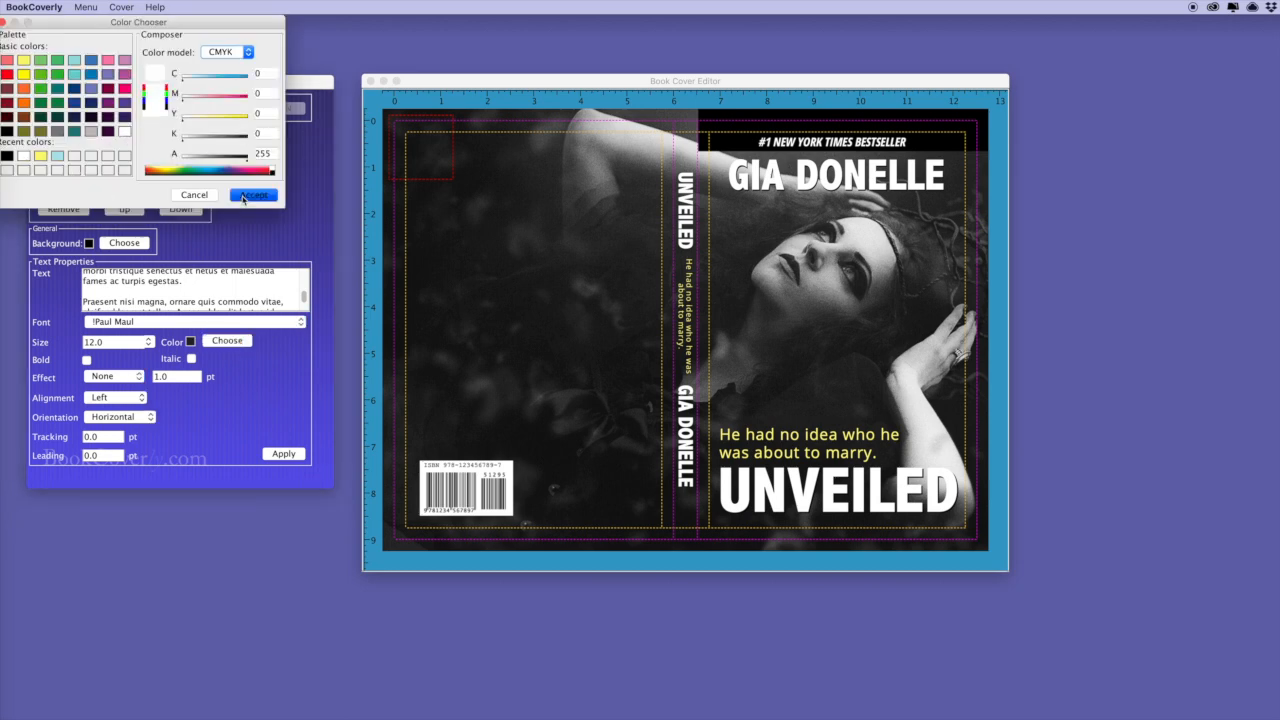
# Set the blurb in Open Sans Condensed and spread its box across the back cover.
pyautogui.doubleClick(97, 342)
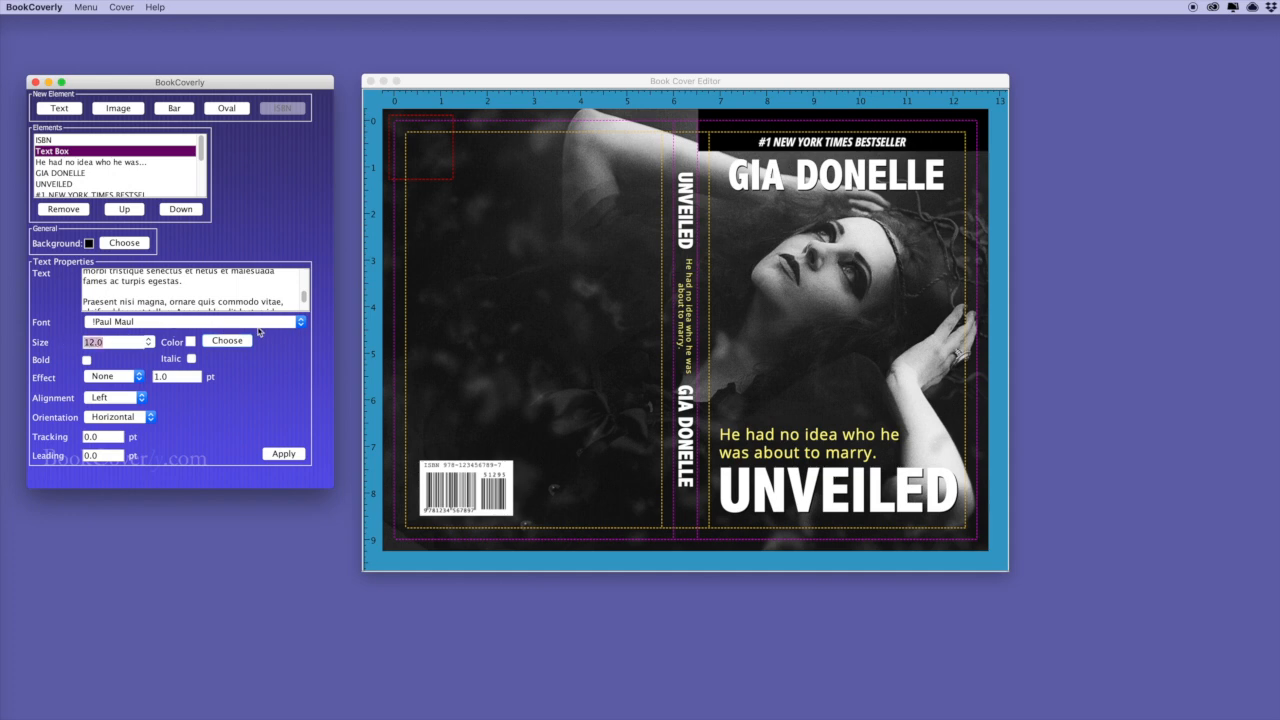
pyautogui.click(299, 322)
pyautogui.scroll(-10, 225, 388)
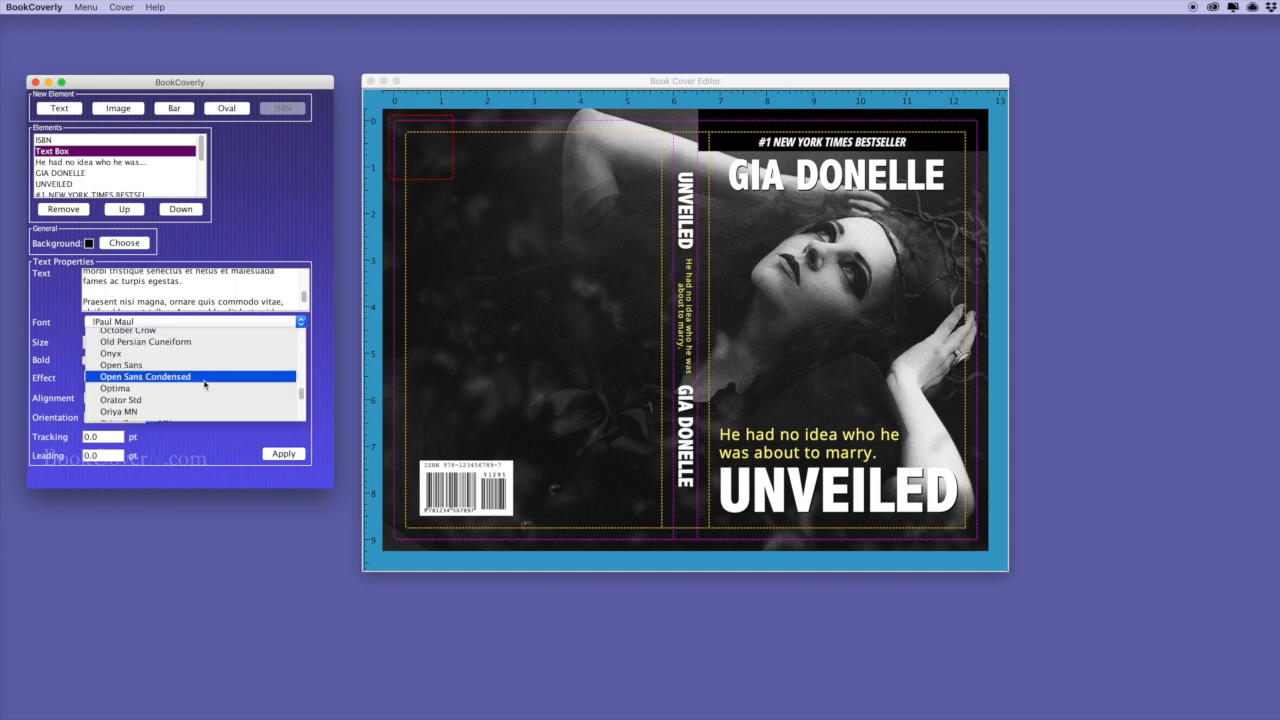
pyautogui.click(213, 377)
pyautogui.click(284, 454)
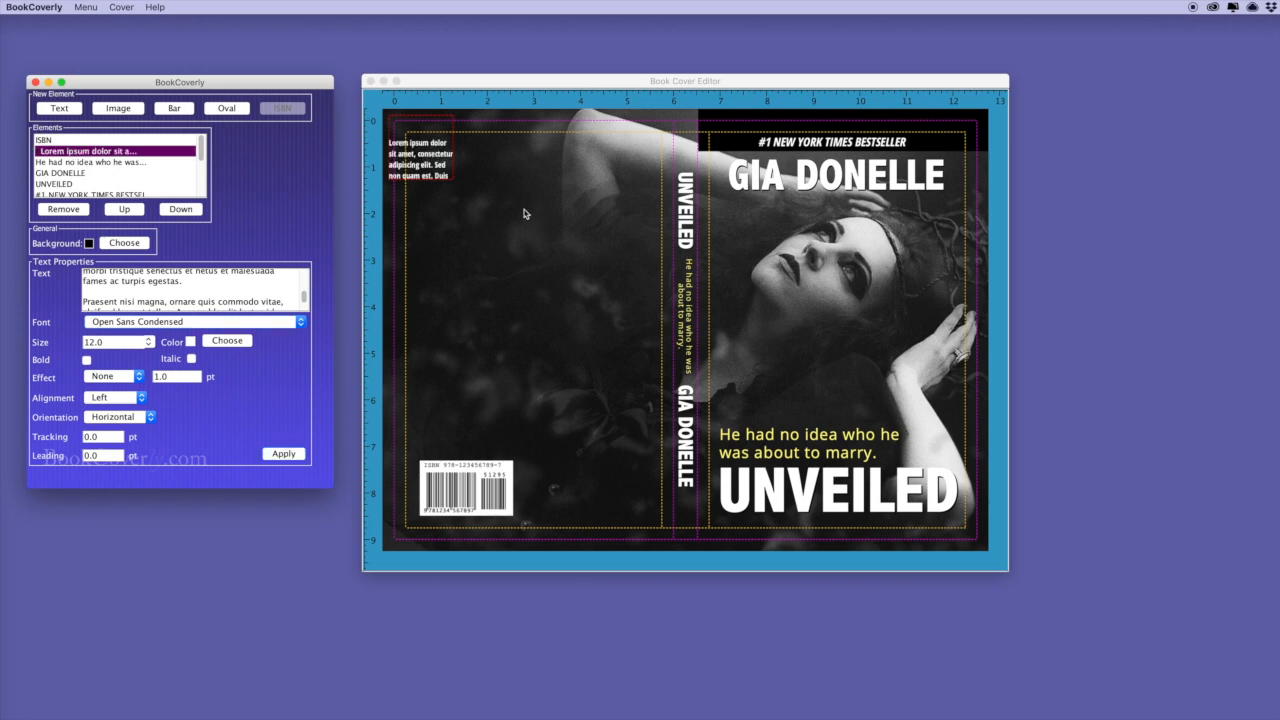
pyautogui.click(604, 315)
pyautogui.moveTo(604, 315); pyautogui.dragTo(623, 369)
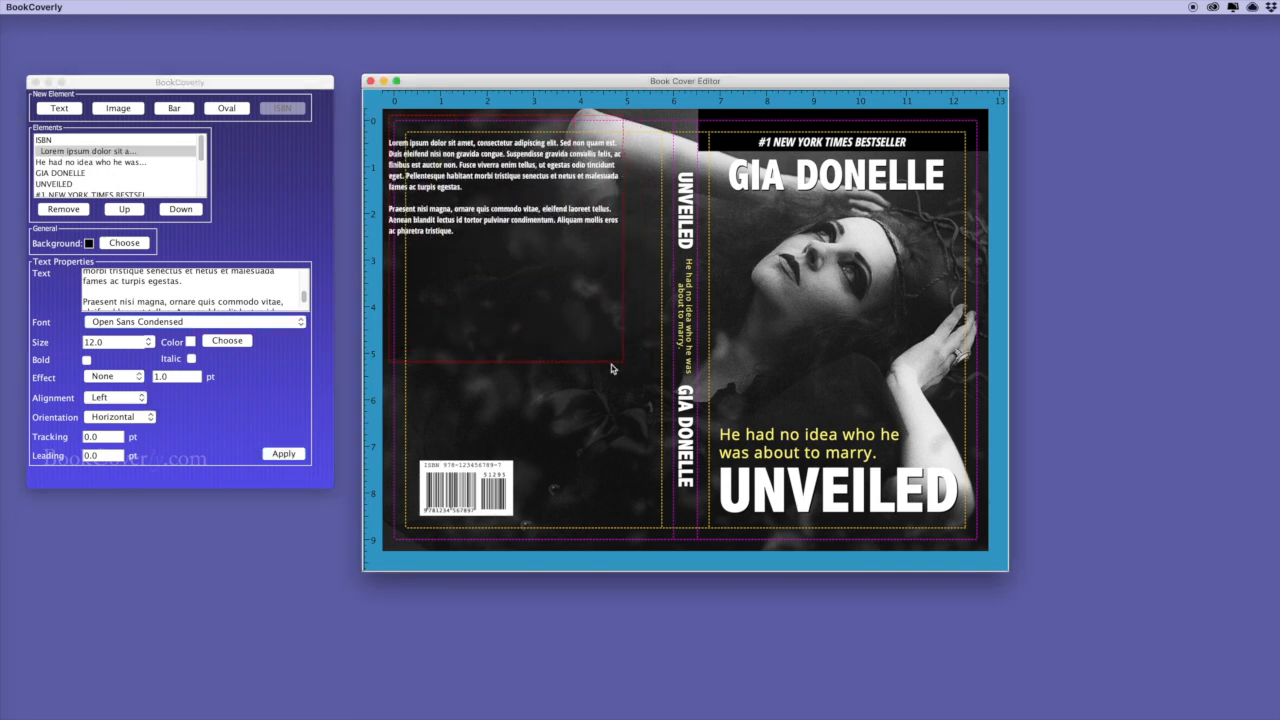
pyautogui.moveTo(521, 230); pyautogui.dragTo(556, 258)
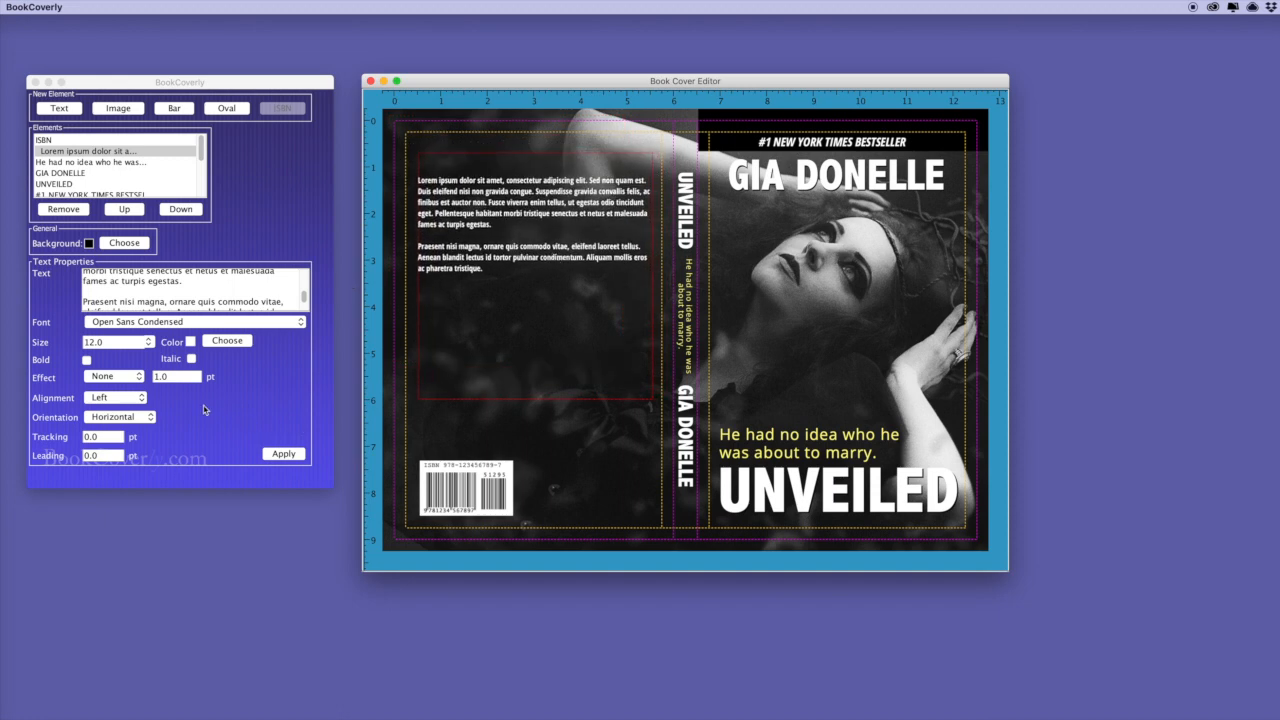
# Switch the blurb to Open Sans with 2.0 pt leading and remove its blank first line.
pyautogui.click(294, 322)
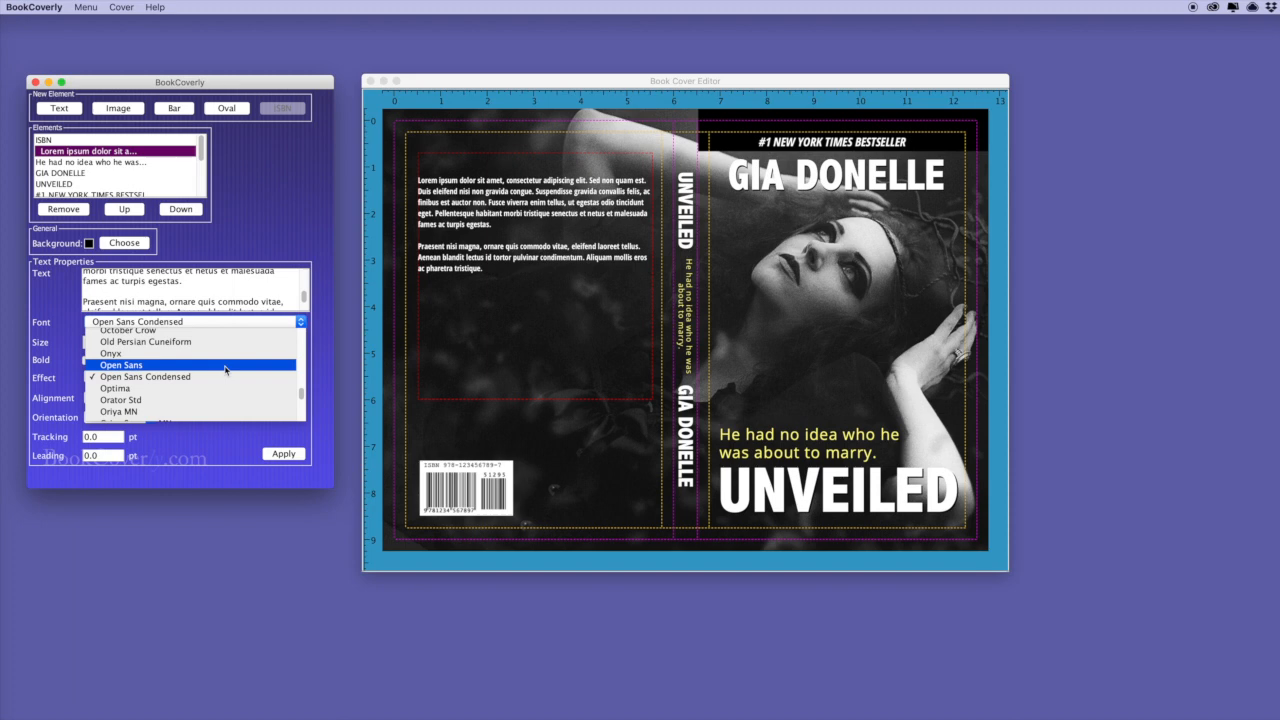
pyautogui.click(121, 365)
pyautogui.click(292, 455)
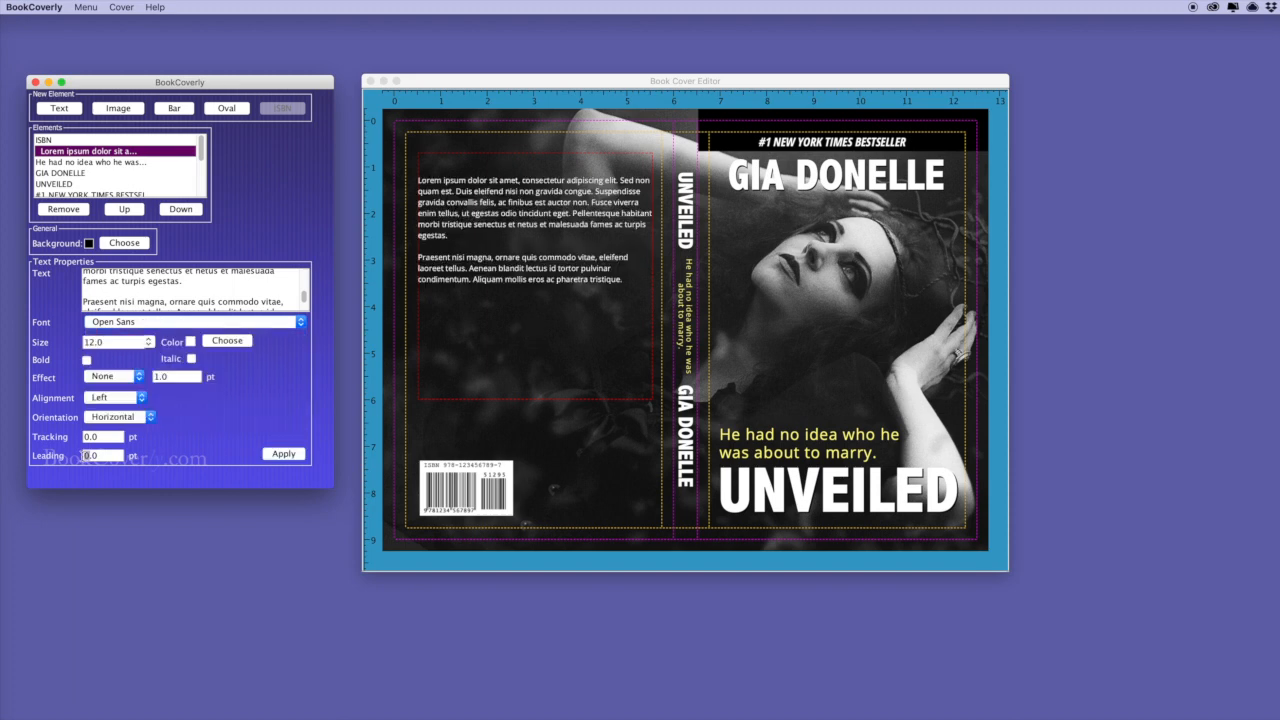
pyautogui.write('2')
pyautogui.click(284, 455)
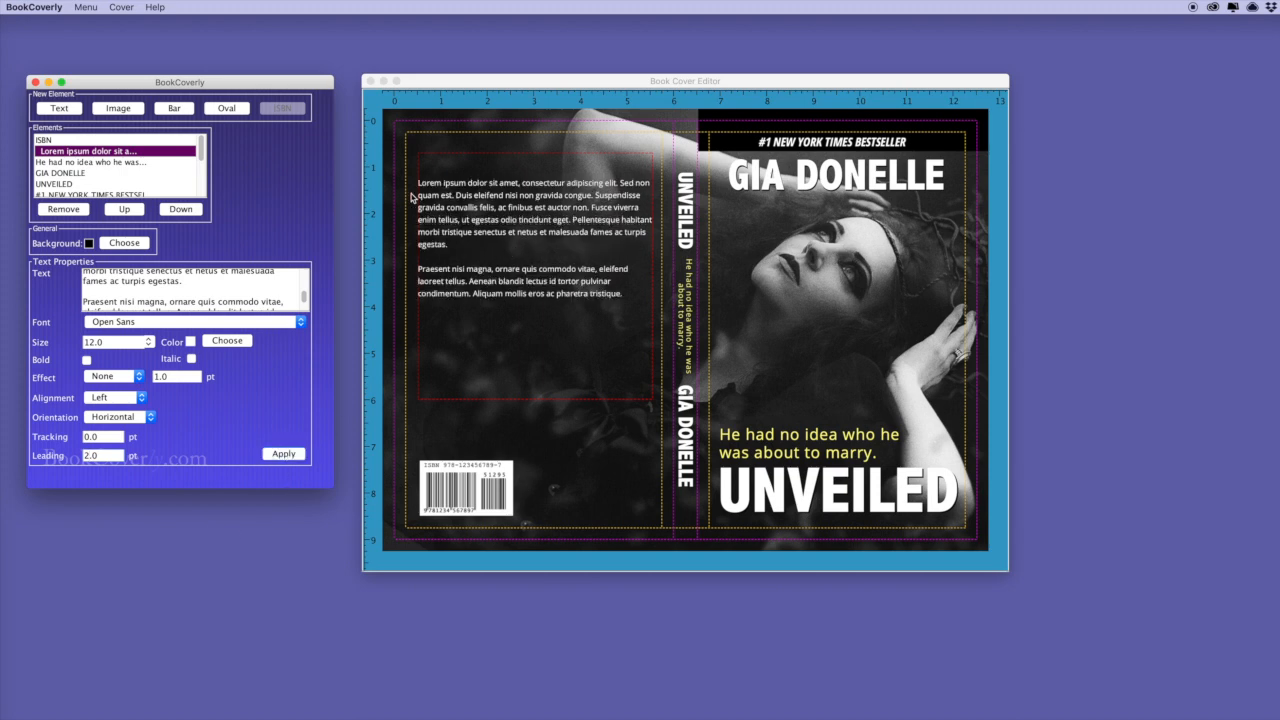
pyautogui.moveTo(304, 300); pyautogui.dragTo(304, 262)
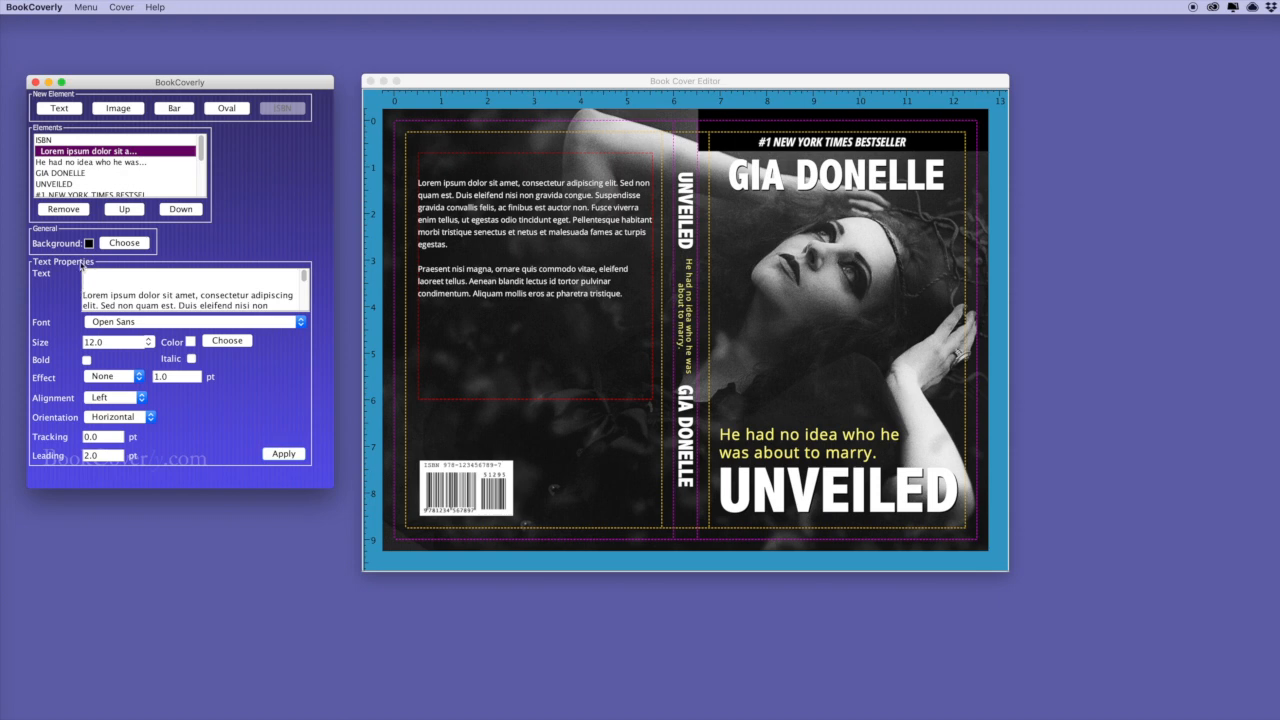
pyautogui.press('Delete')
pyautogui.click(284, 454)
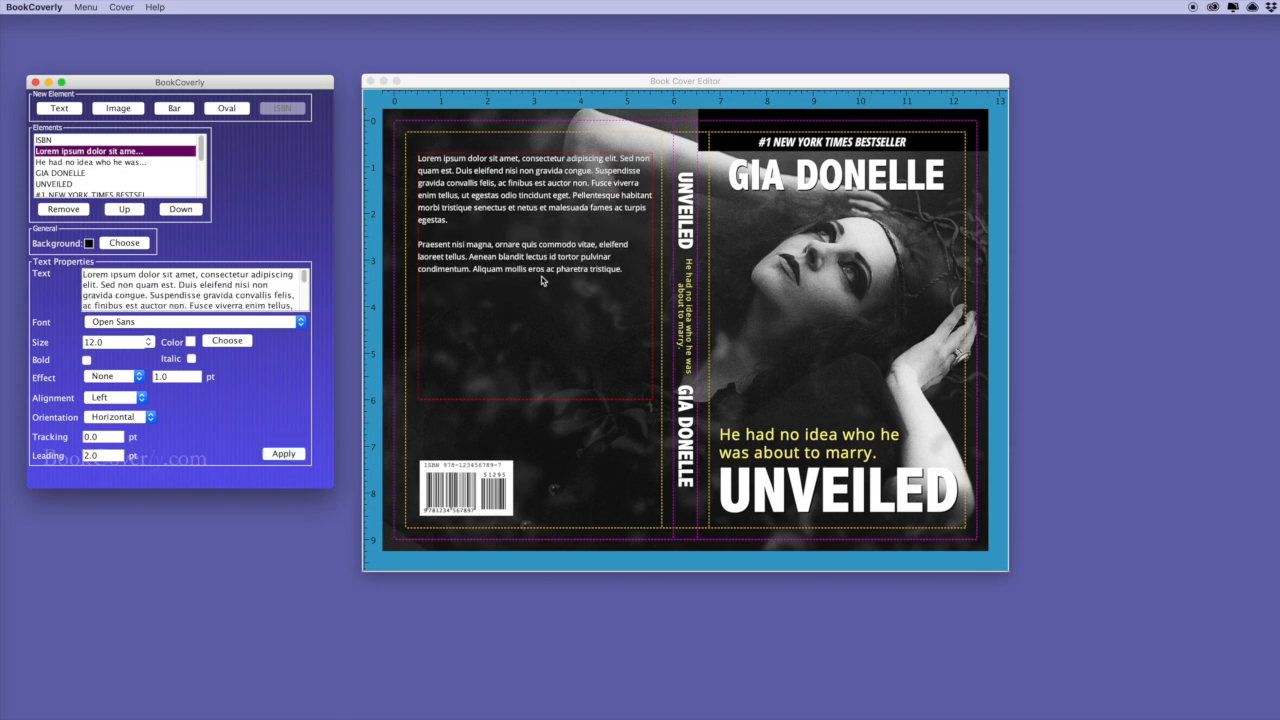
# Justify the blurb and trim its box snugly, shifted slightly down and right.
pyautogui.moveTo(652, 405); pyautogui.dragTo(637, 418)
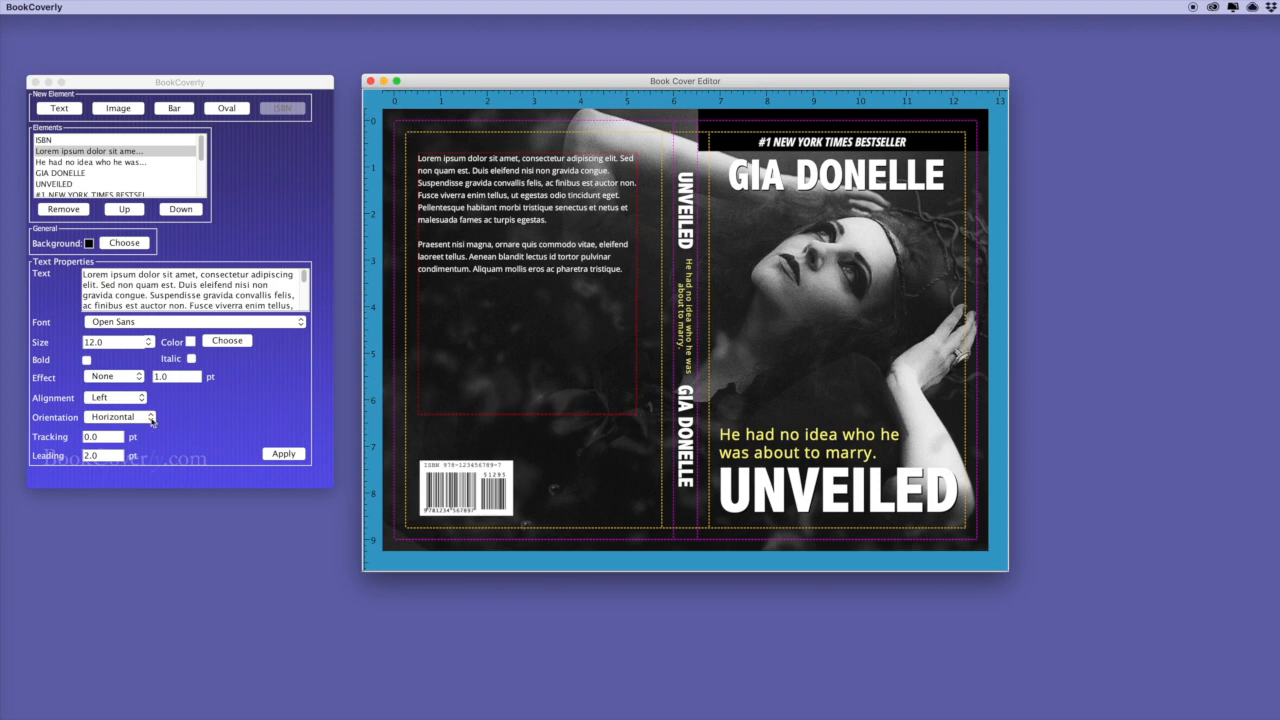
pyautogui.click(118, 398)
pyautogui.click(110, 432)
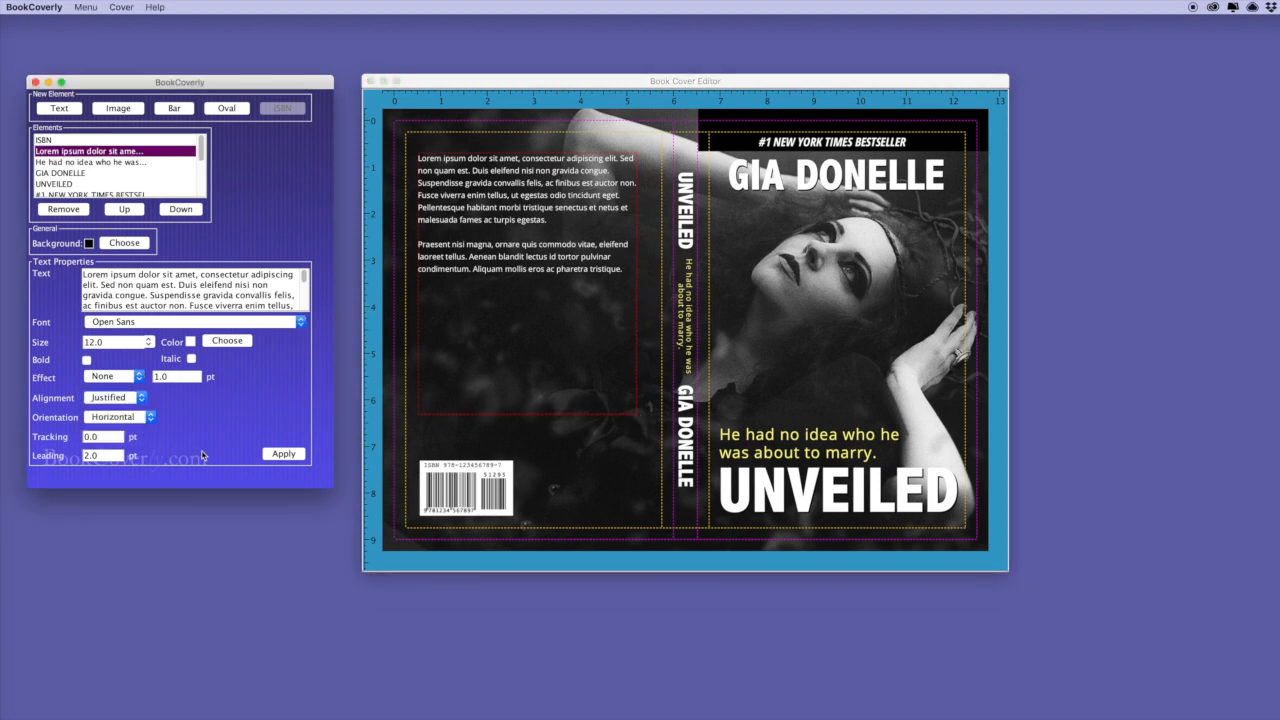
pyautogui.click(283, 454)
pyautogui.moveTo(557, 279); pyautogui.dragTo(569, 297)
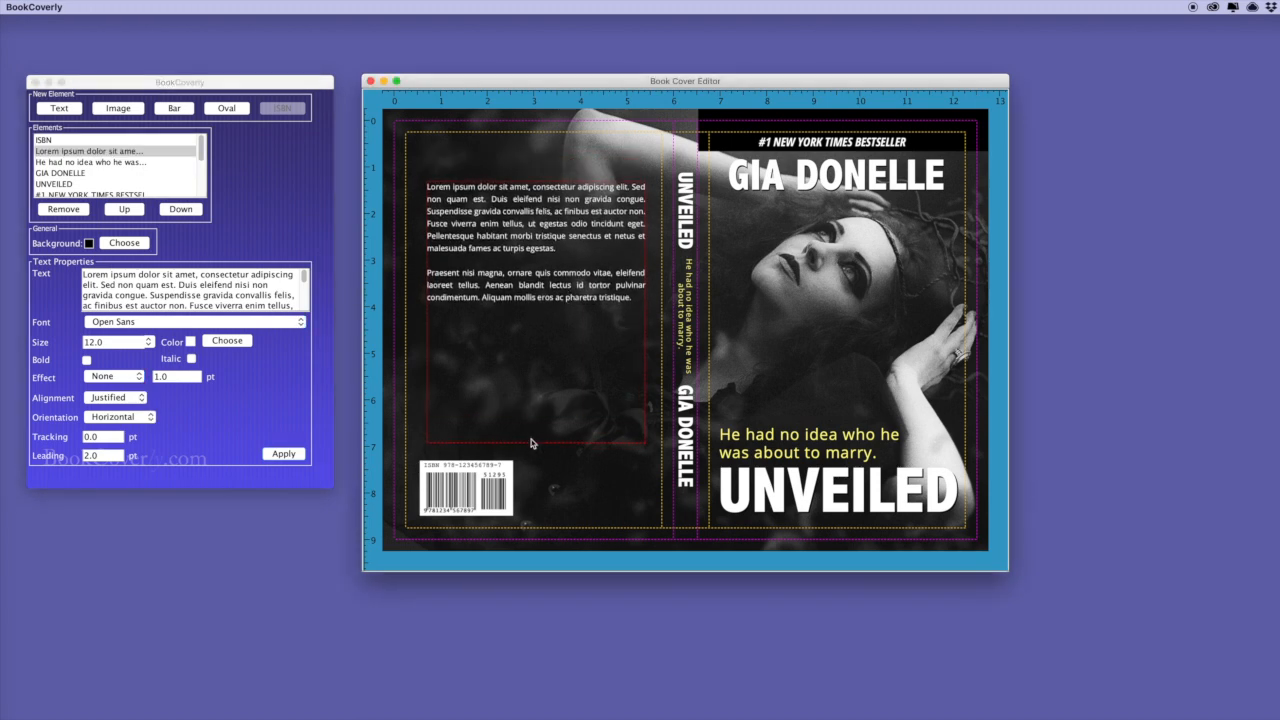
pyautogui.moveTo(533, 441); pyautogui.dragTo(537, 315)
# Wrap the blurb's opening sentence in a typesize 16 tag.
pyautogui.click(86, 278)
pyautogui.write('[type')
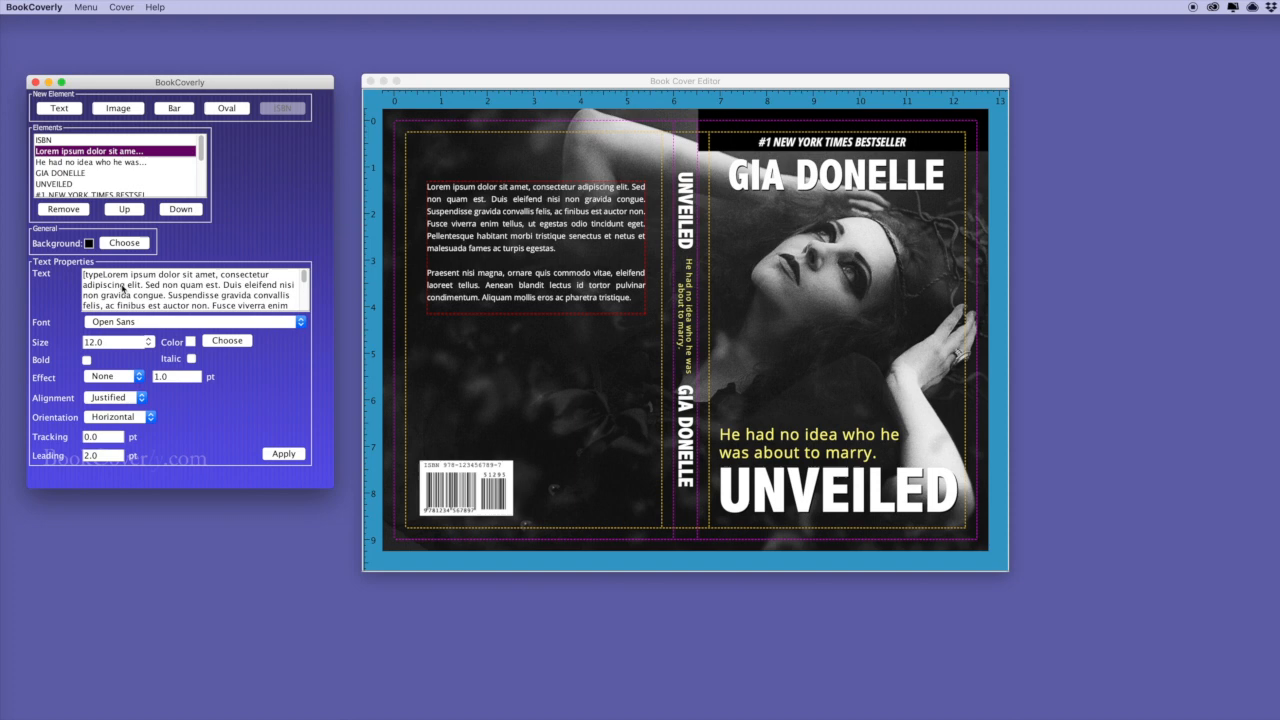
pyautogui.write('size]')
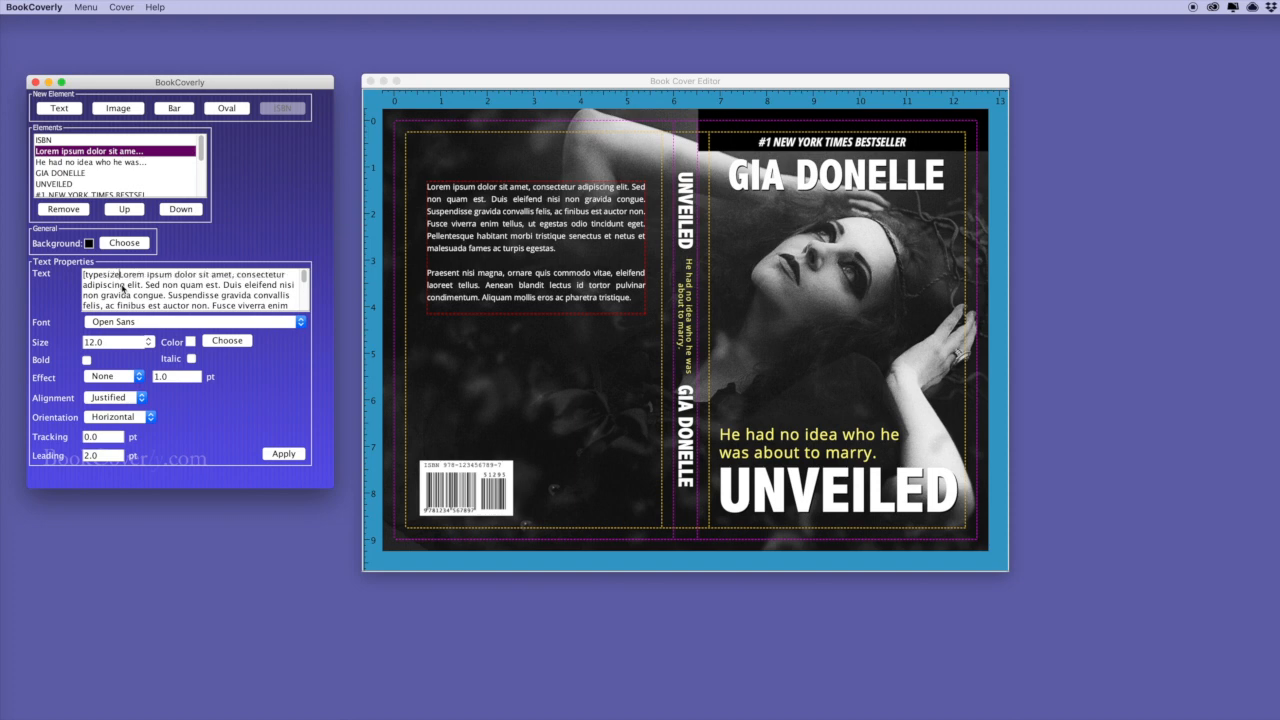
pyautogui.write(' 20]')
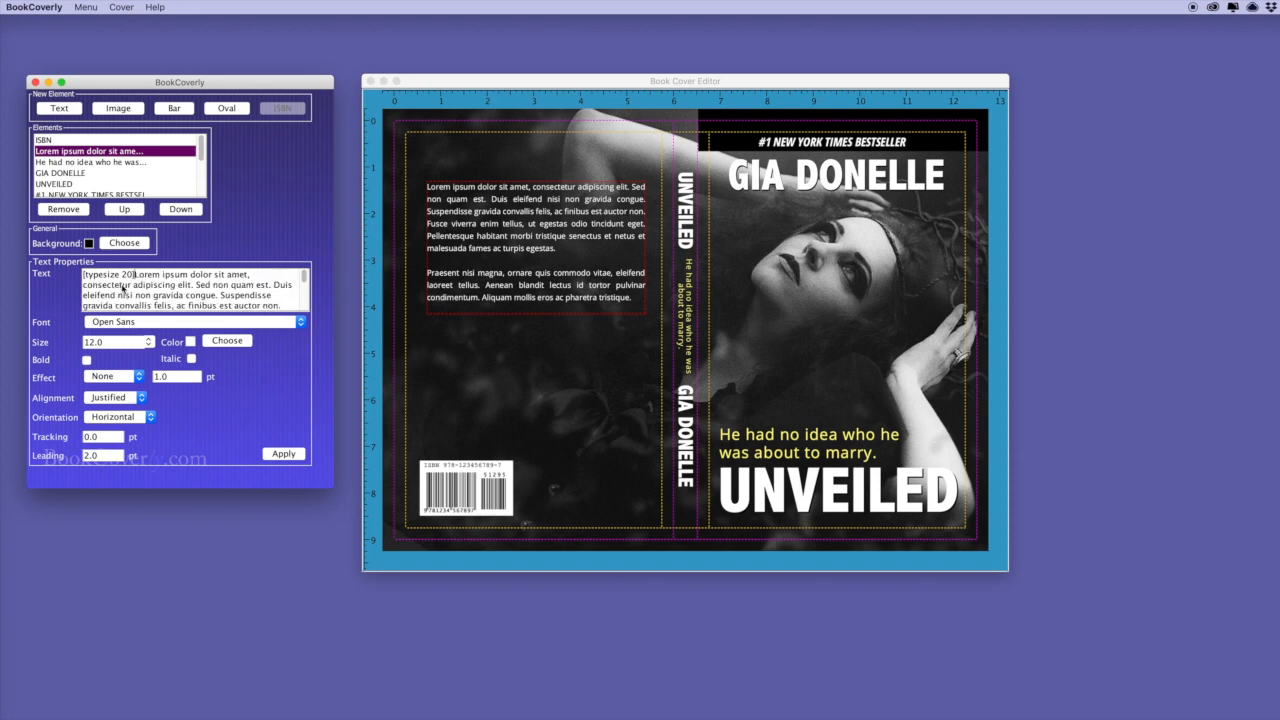
pyautogui.click(256, 277)
pyautogui.click(283, 454)
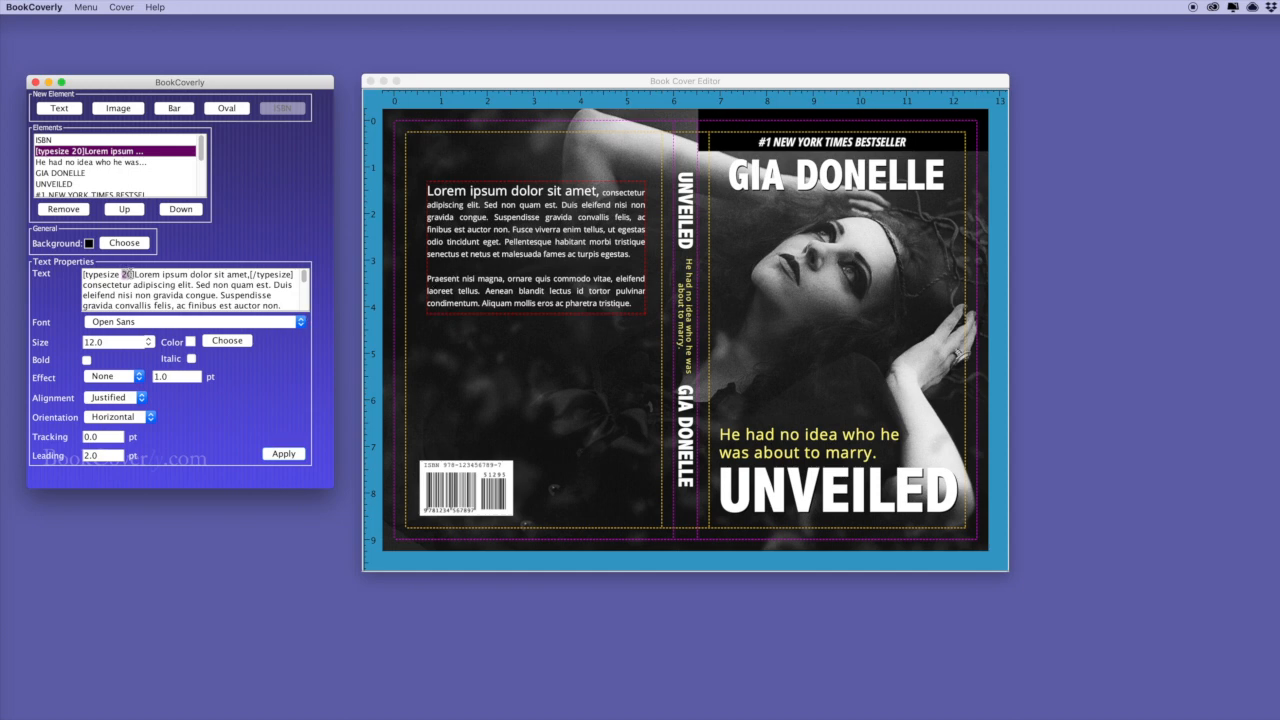
pyautogui.write('16')
pyautogui.click(284, 454)
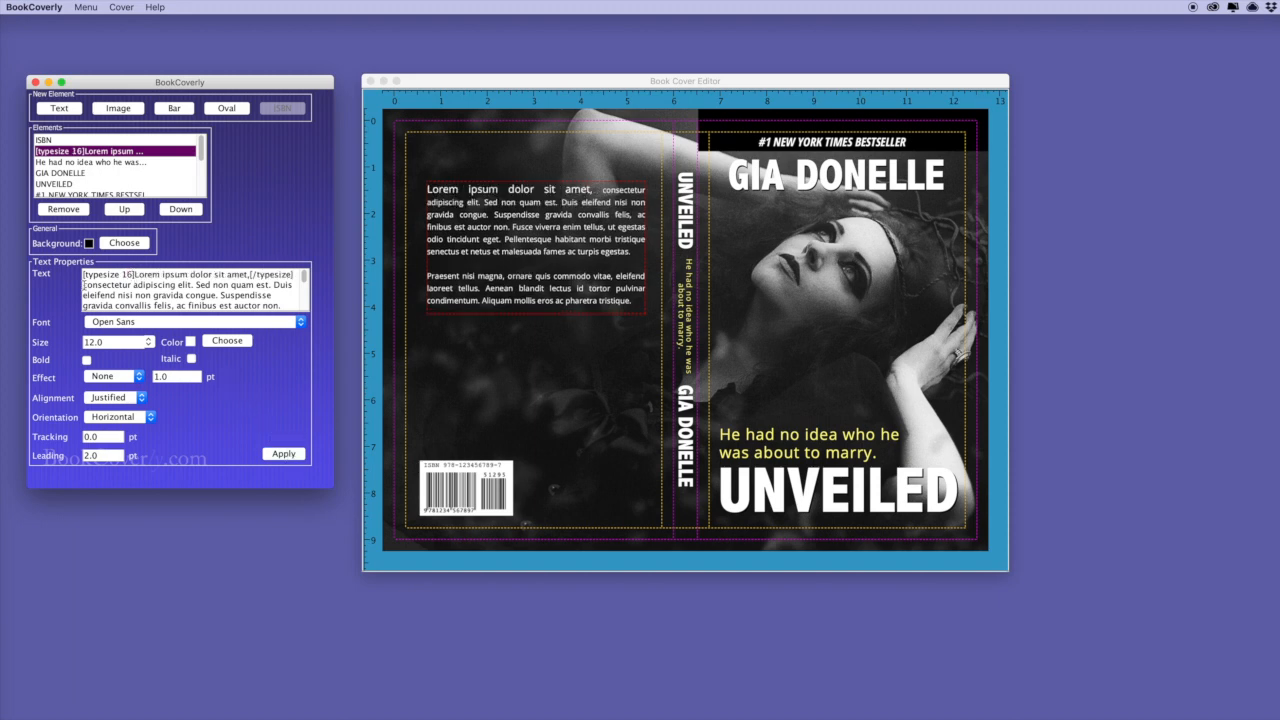
pyautogui.click(284, 454)
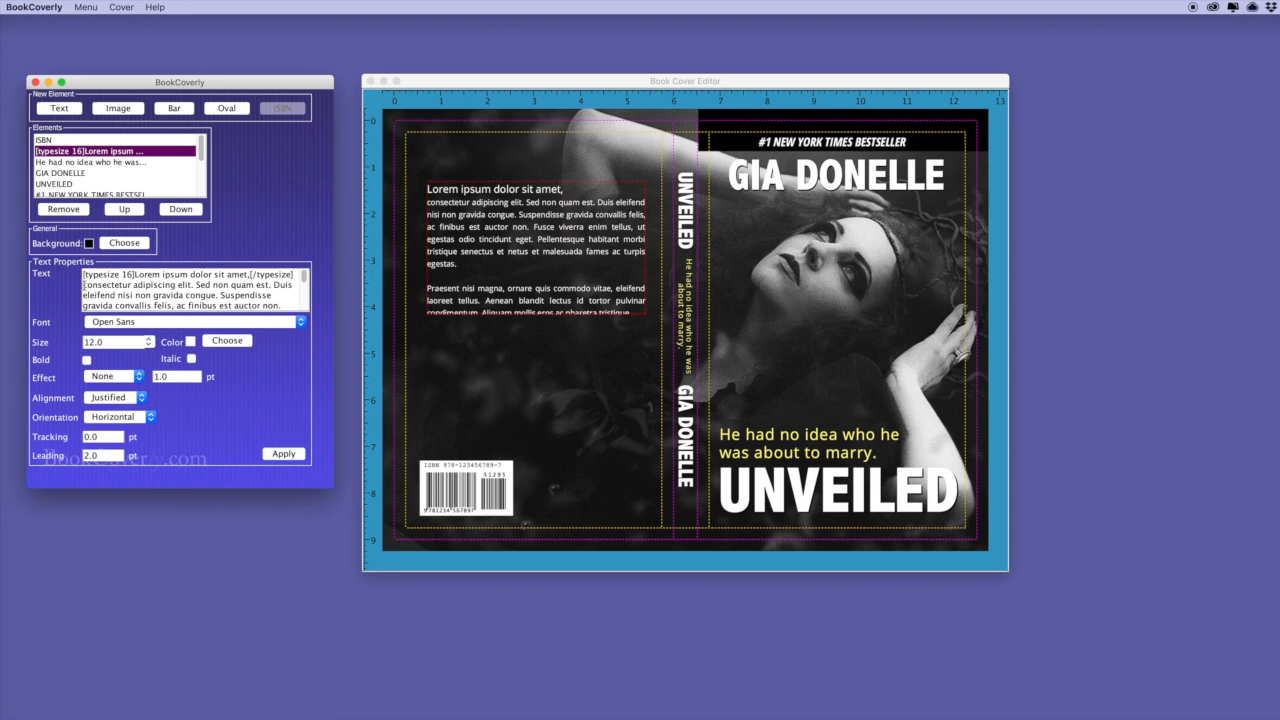
# Add a blank line after the opening sentence and enlarge the blurb box.
pyautogui.click(83, 285)
pyautogui.press('Return')
pyautogui.click(285, 455)
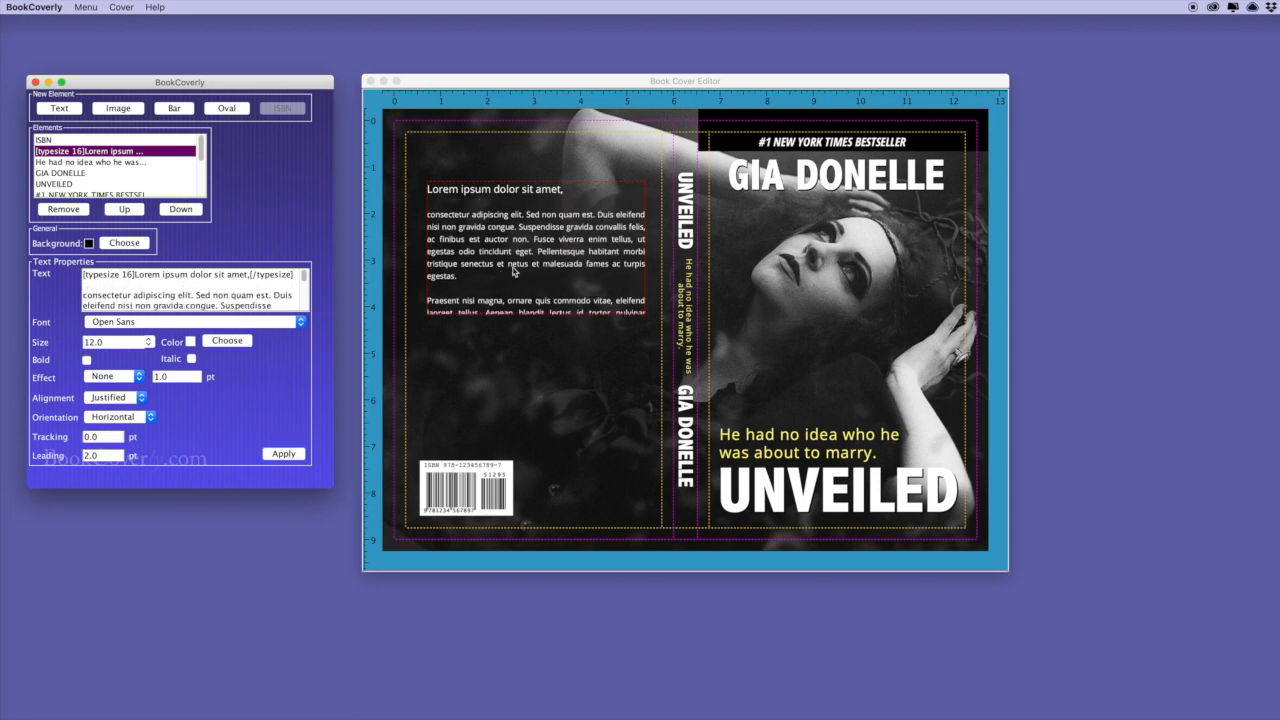
pyautogui.click(540, 315)
pyautogui.moveTo(540, 315); pyautogui.dragTo(540, 340)
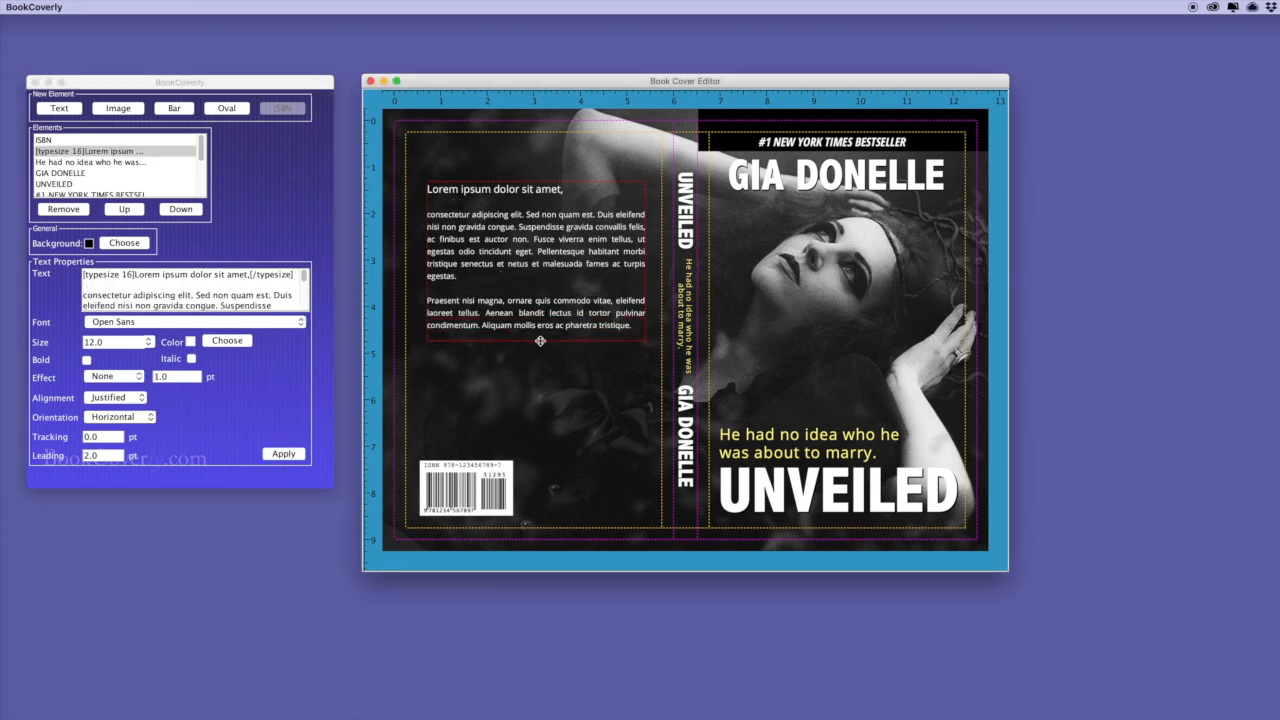
# End the opening line with a period after amet and move the blurb lower.
pyautogui.click(250, 275)
pyautogui.press('BackSpace')
pyautogui.write('.')
pyautogui.click(294, 455)
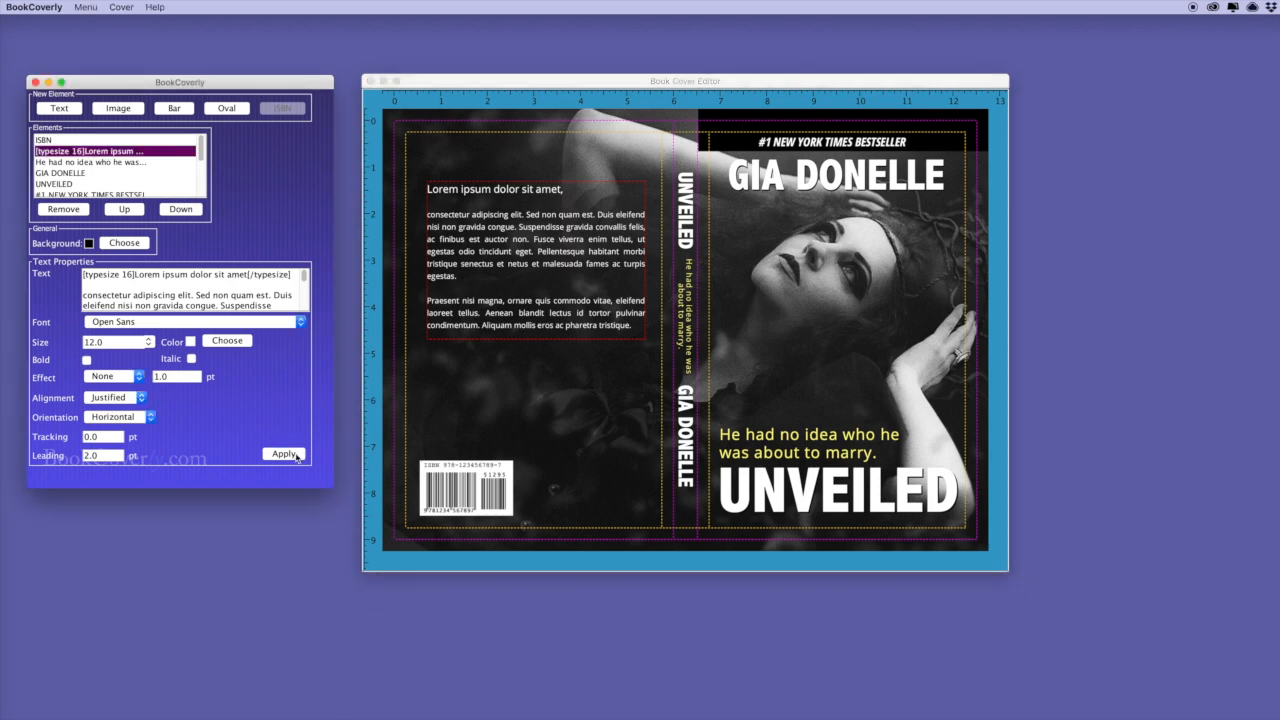
pyautogui.moveTo(519, 254); pyautogui.dragTo(519, 294)
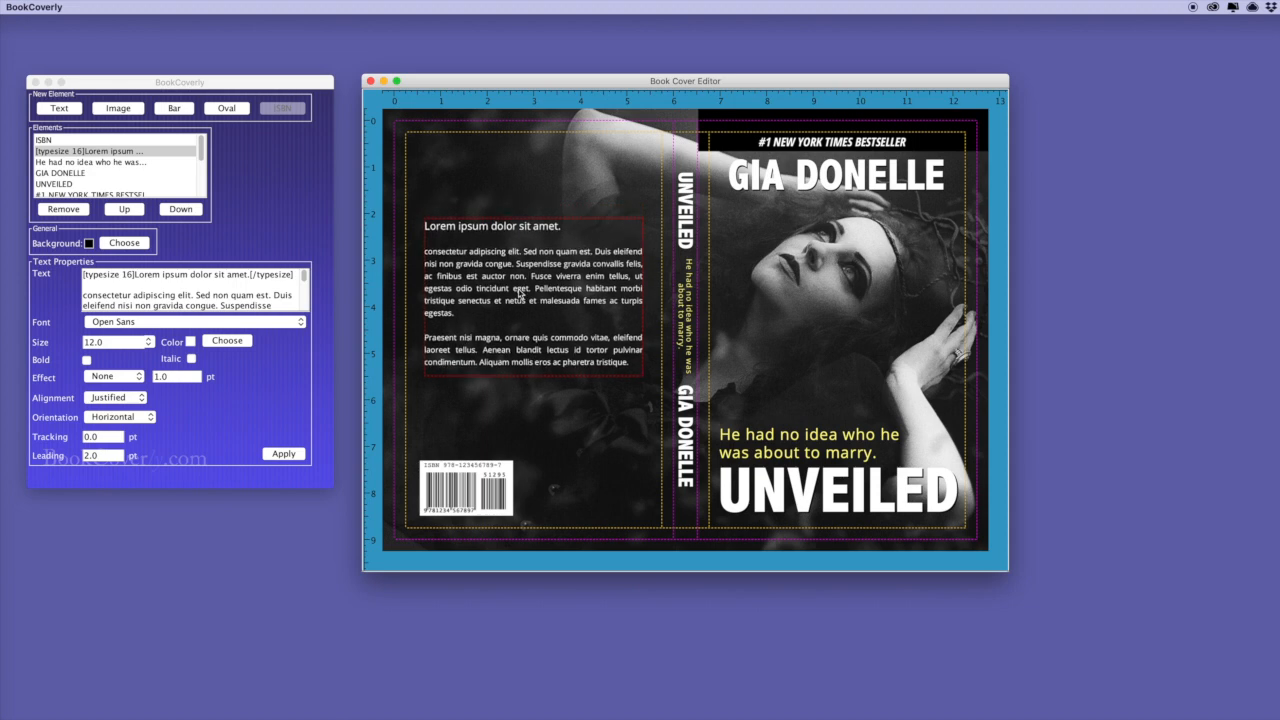
# Copy the front-cover UNVEILED title to the top of the back cover.
pyautogui.click(803, 500)
pyautogui.press('super+c')
pyautogui.press('super+v')
pyautogui.moveTo(803, 500); pyautogui.dragTo(534, 186)
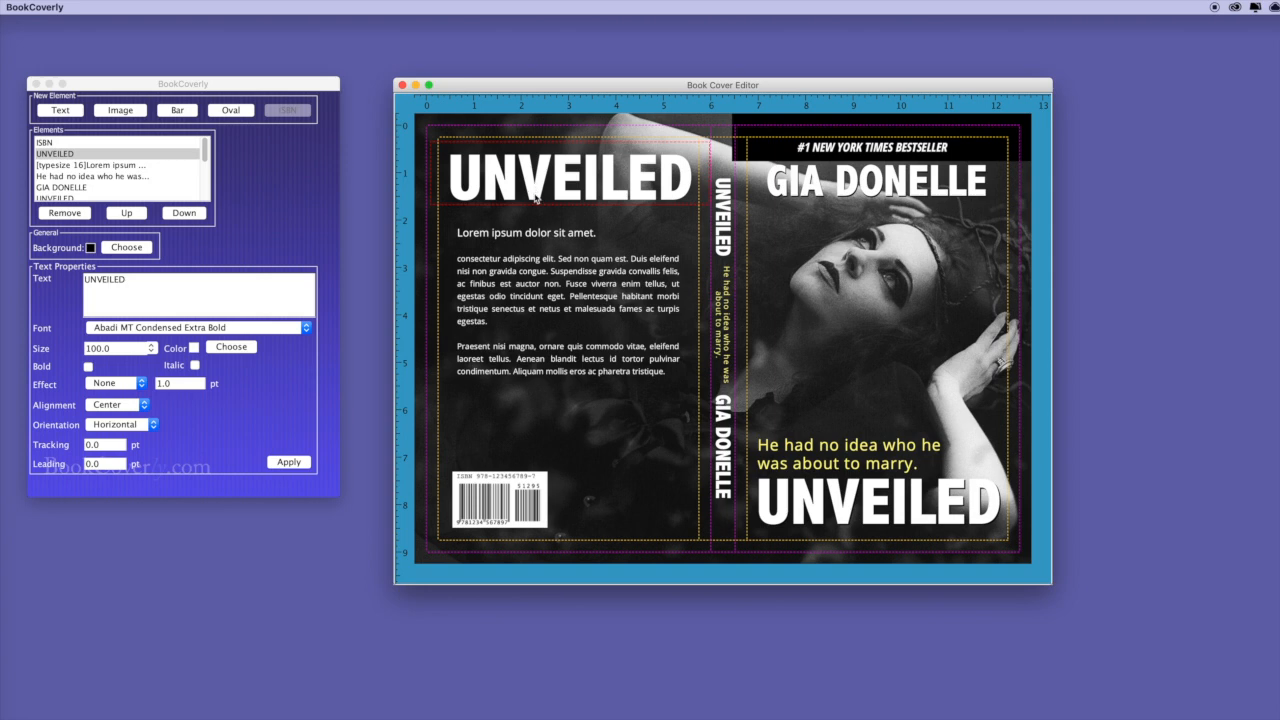
# Change the copied title to 'Duis vitae vestibulum elit.' at size 38.
pyautogui.doubleClick(129, 280)
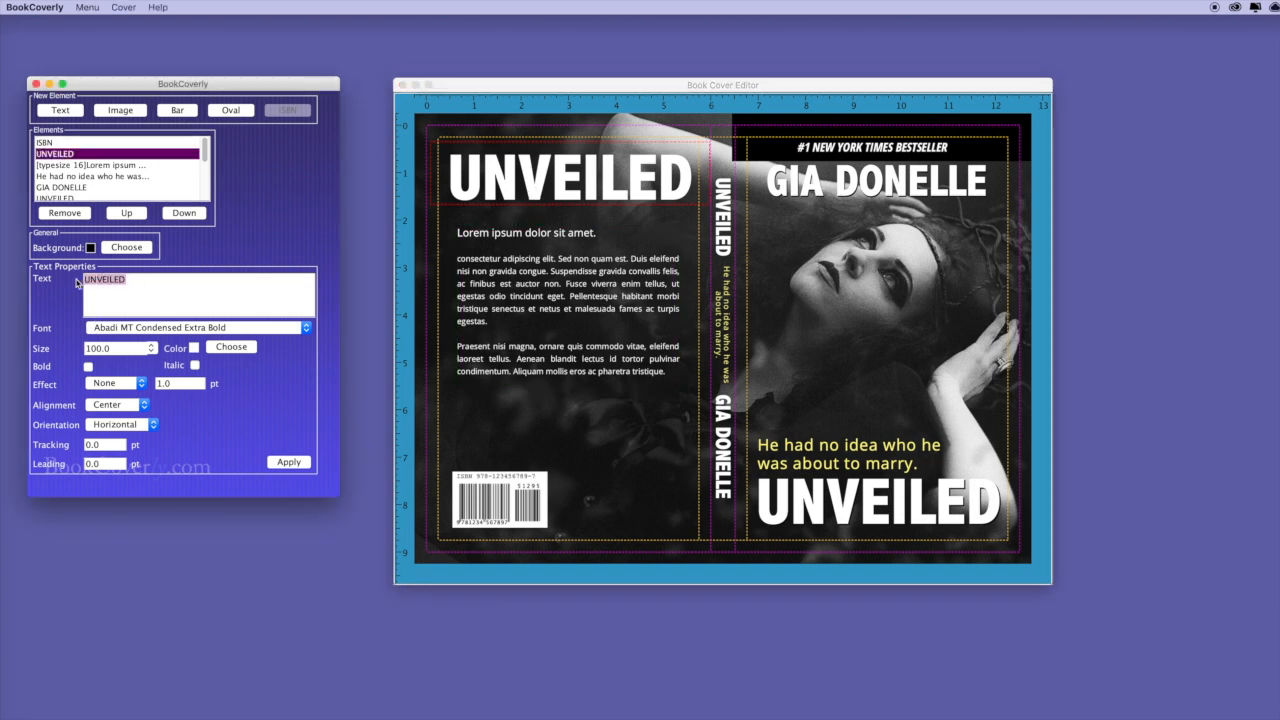
pyautogui.press('super+v')
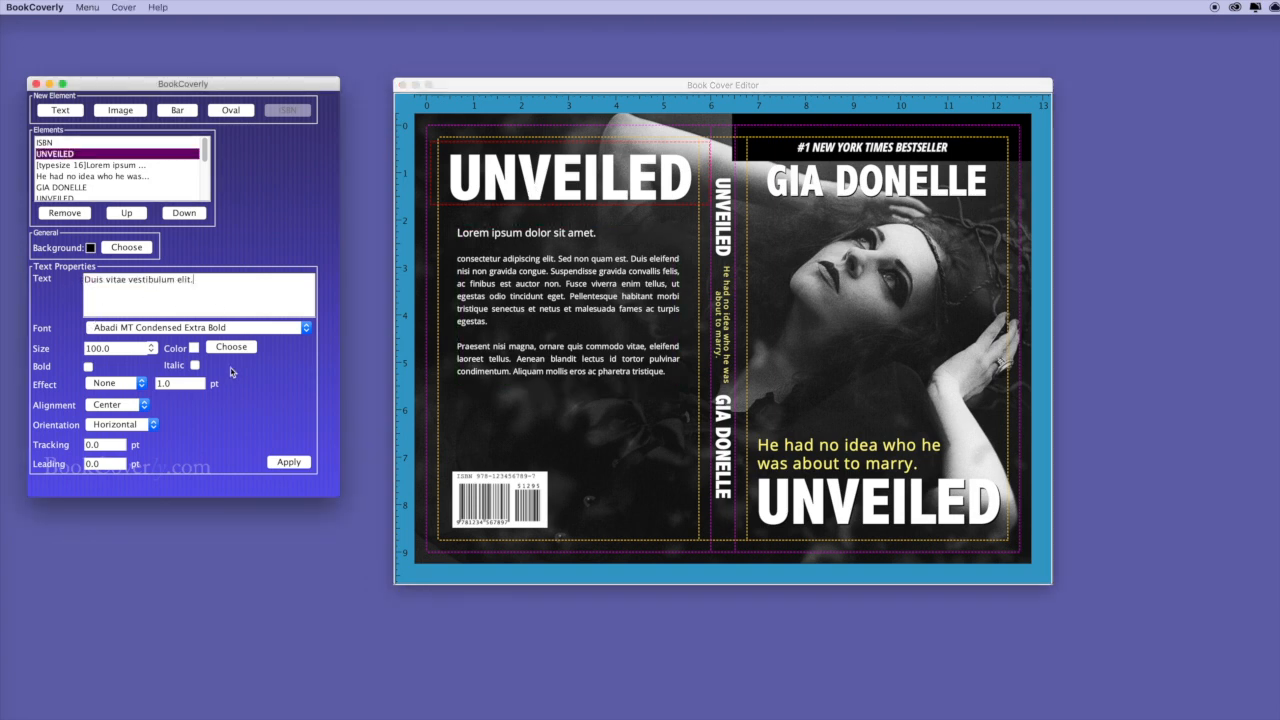
pyautogui.moveTo(118, 349); pyautogui.dragTo(72, 350)
pyautogui.write('38')
pyautogui.click(288, 463)
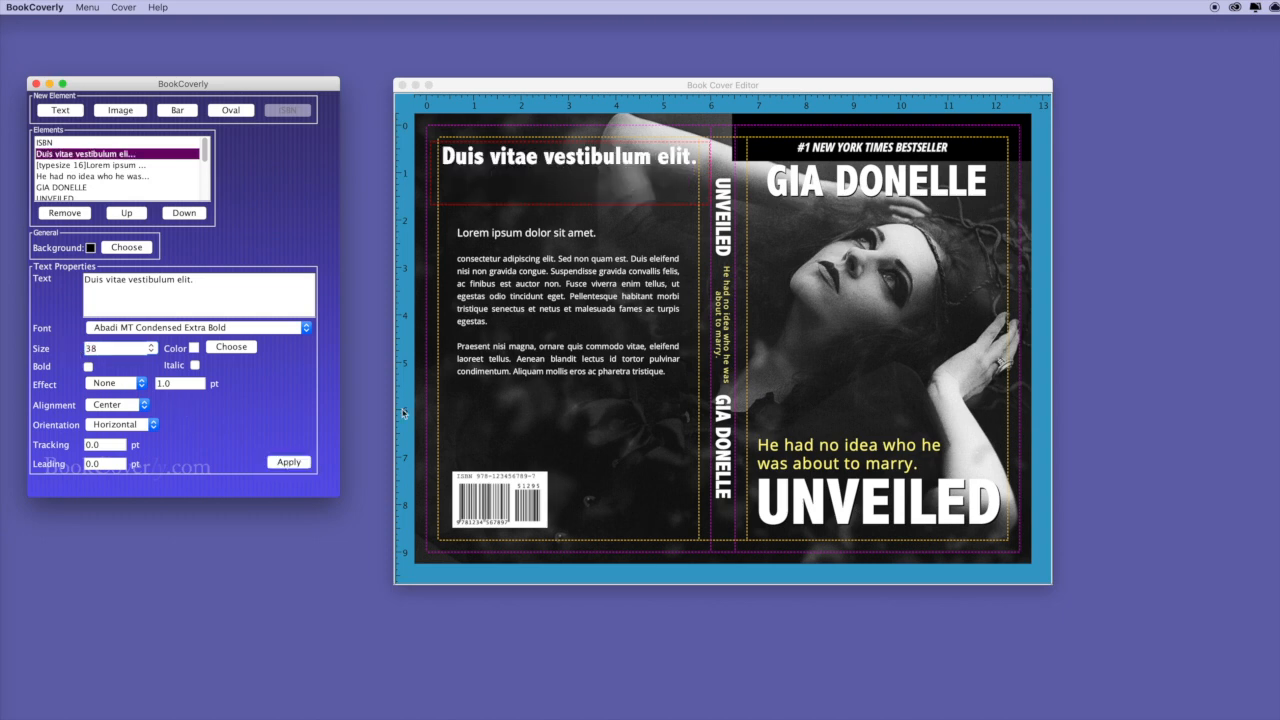
# Colour the headline yellow, nudge it lower, and move the blurb up beneath it.
pyautogui.click(231, 347)
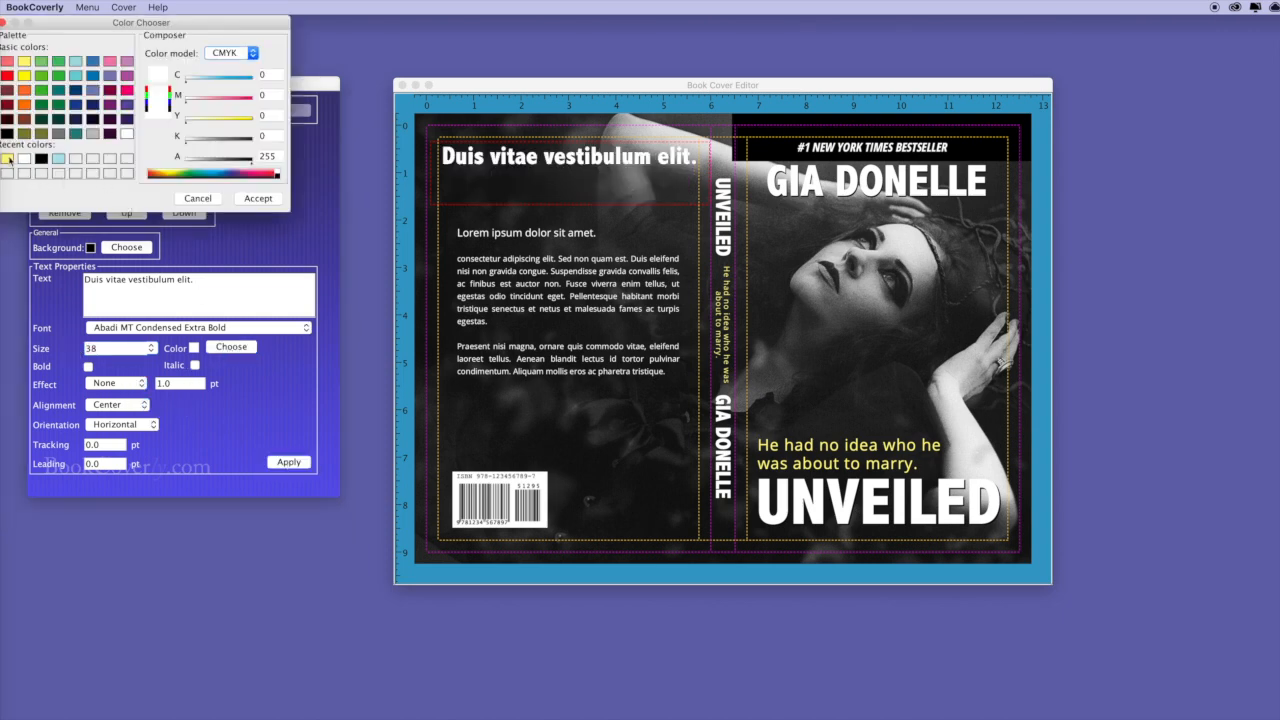
pyautogui.click(10, 159)
pyautogui.click(257, 199)
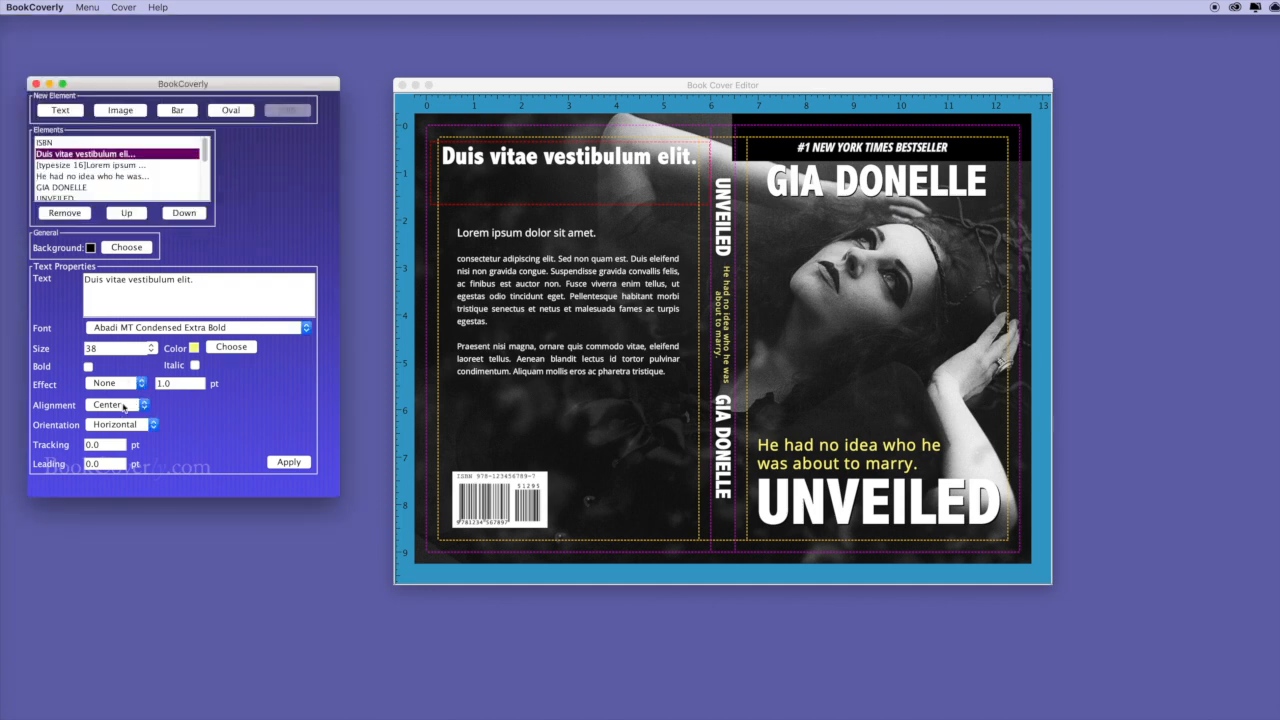
pyautogui.click(286, 462)
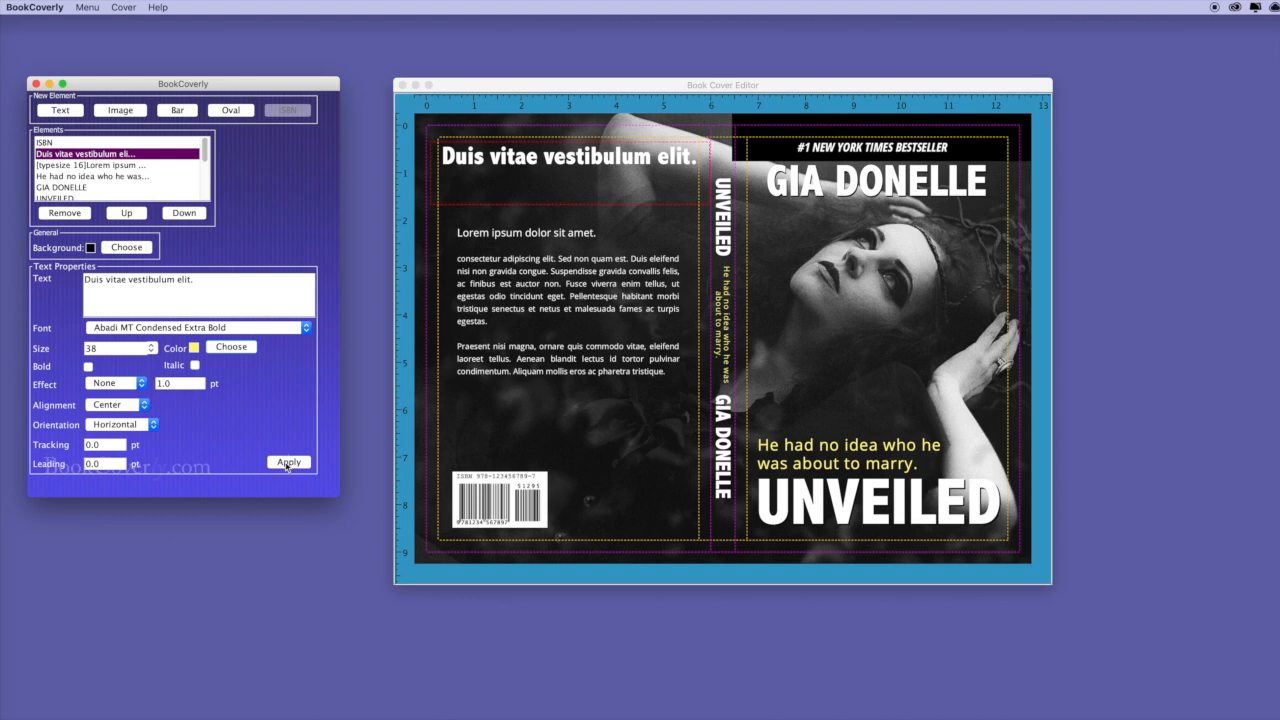
pyautogui.click(635, 203)
pyautogui.moveTo(617, 166); pyautogui.dragTo(615, 170)
pyautogui.moveTo(584, 285); pyautogui.dragTo(583, 253)
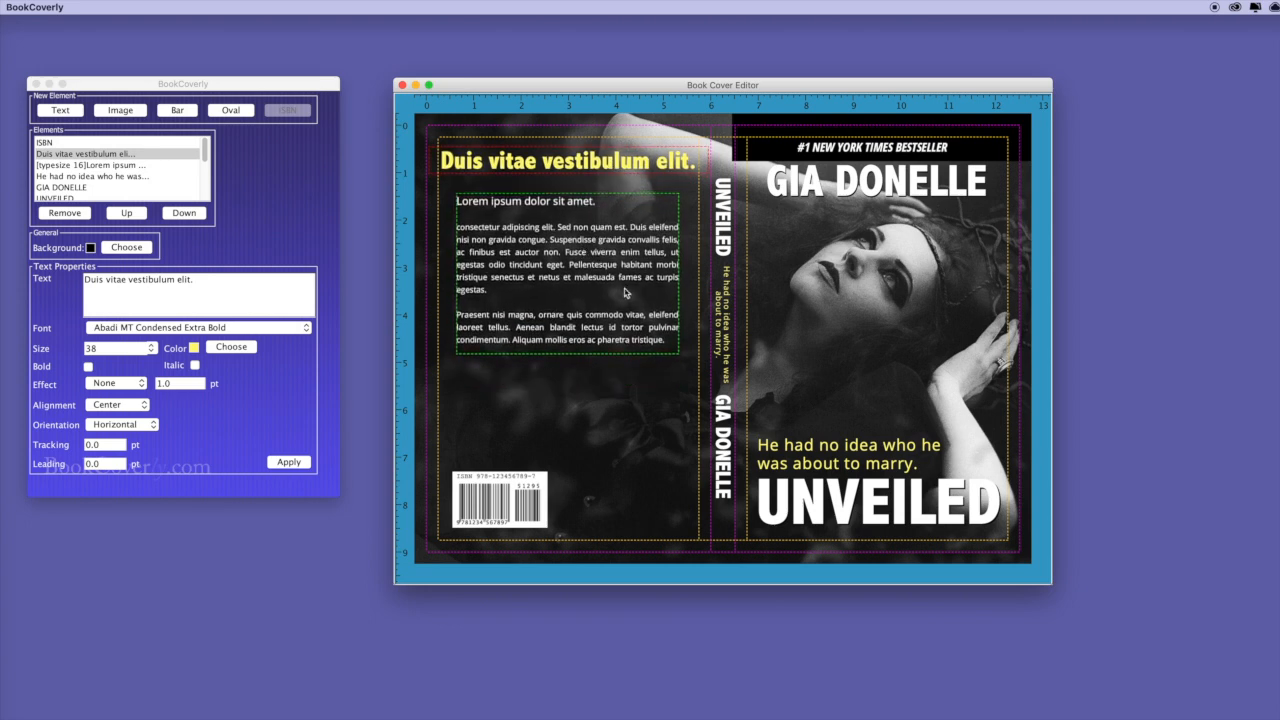
# Duplicate the blurb below itself and replace its text with the Consectetur adipiscing paragraph.
pyautogui.click(615, 281)
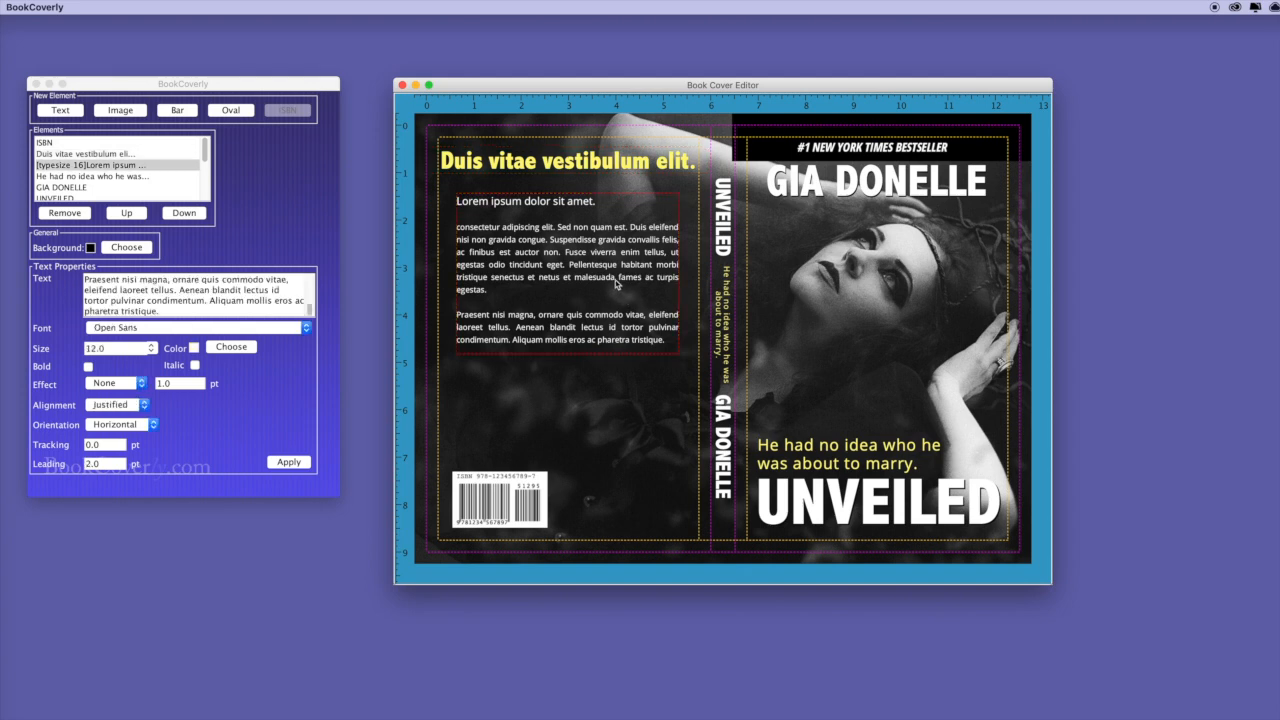
pyautogui.press('super+d')
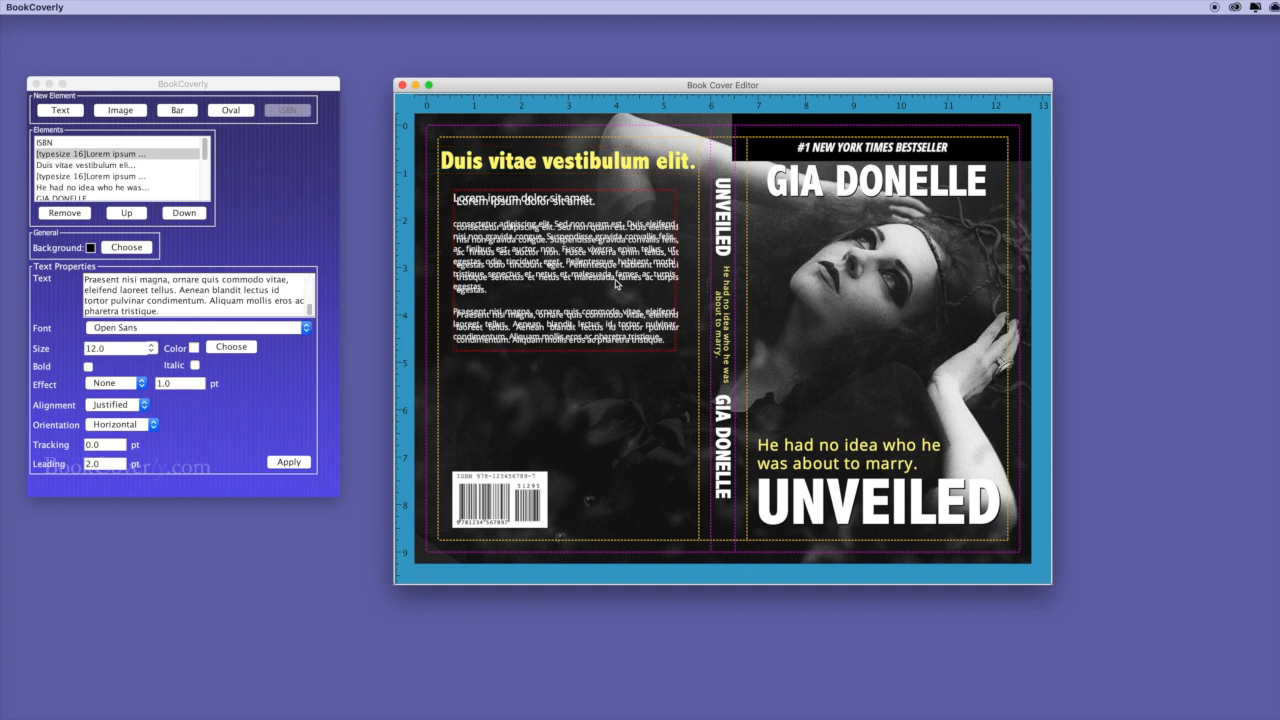
pyautogui.moveTo(610, 251); pyautogui.dragTo(610, 386)
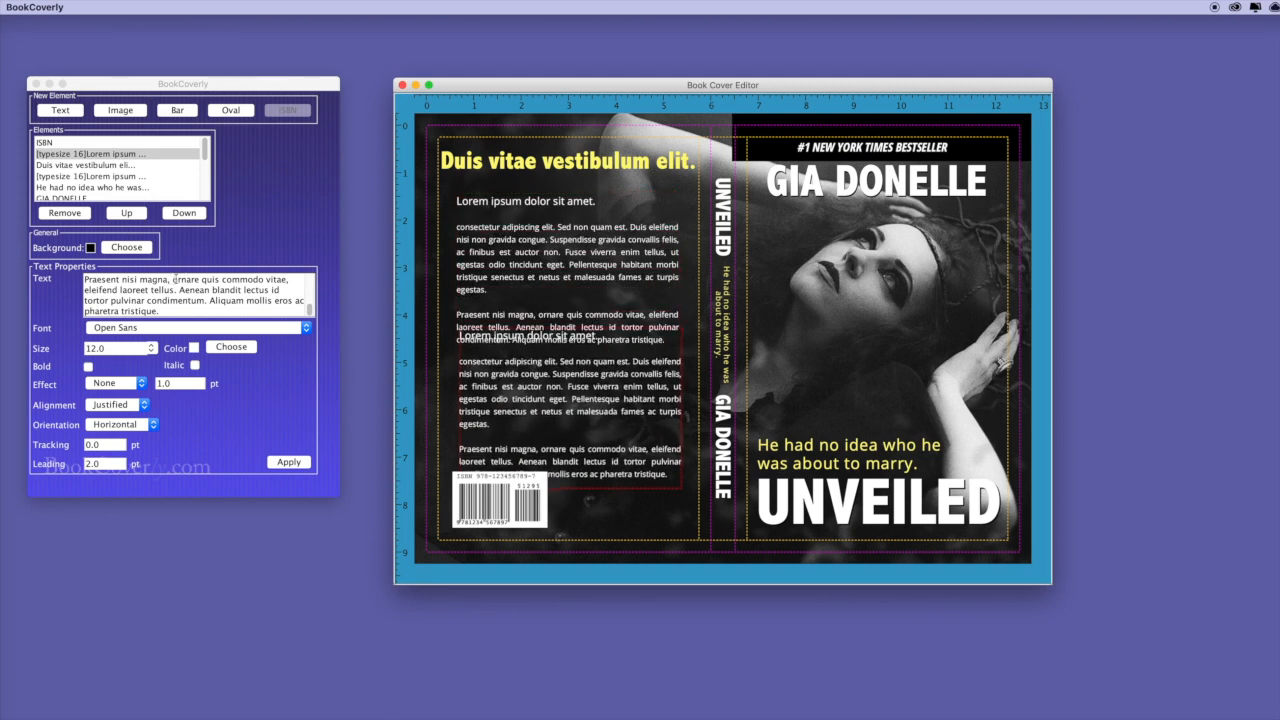
pyautogui.click(285, 276)
pyautogui.press('super+v')
pyautogui.click(288, 462)
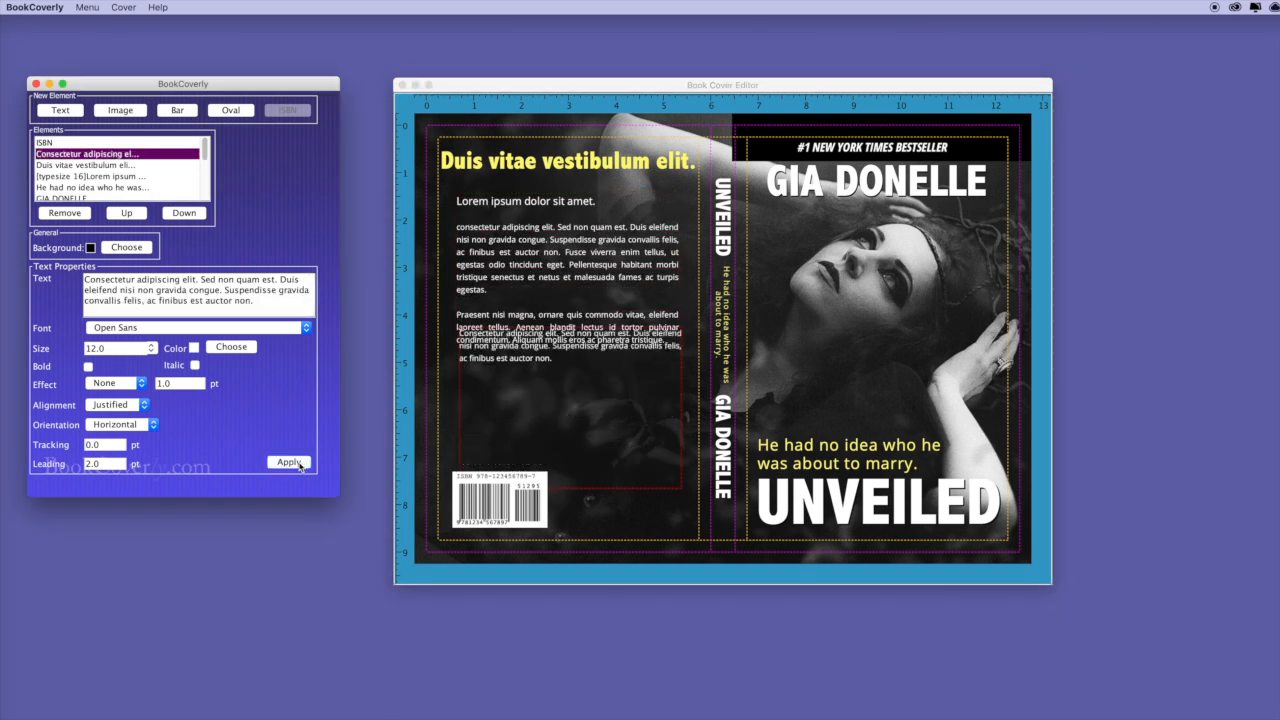
# Narrow the new paragraph under the blurb and add a yellow colour bar beside the blurb.
pyautogui.click(616, 485)
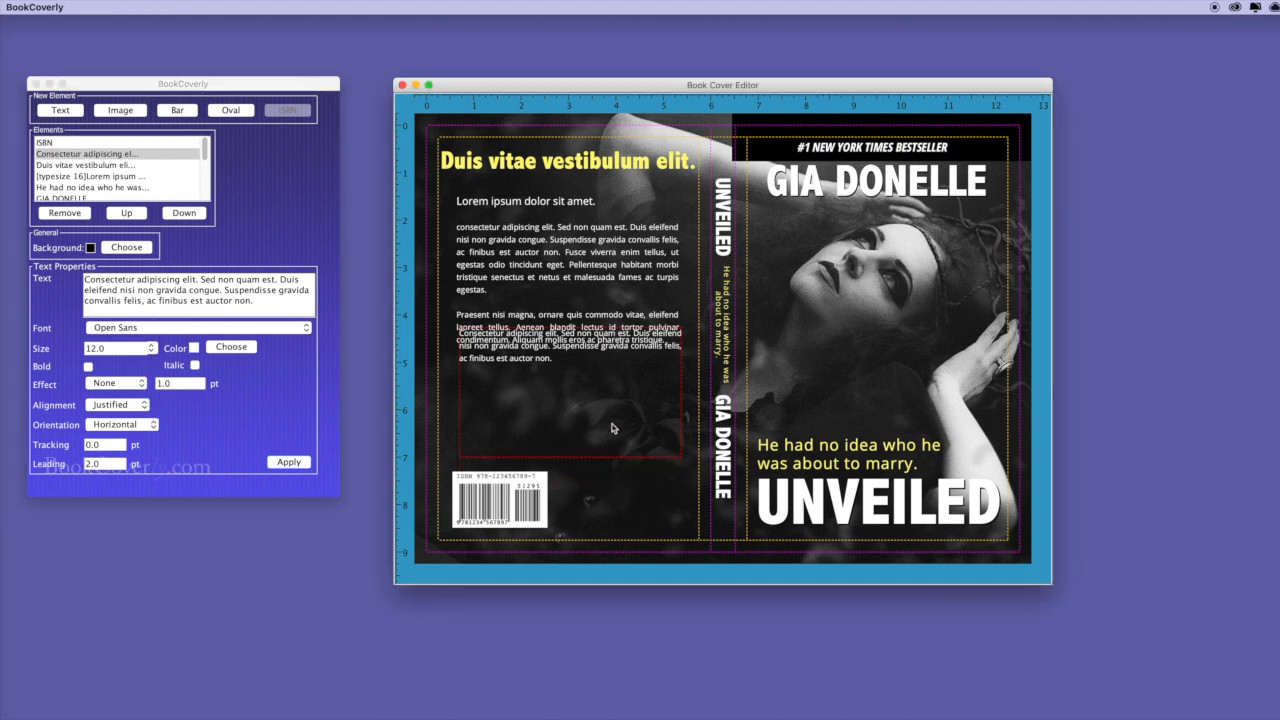
pyautogui.moveTo(575, 365); pyautogui.dragTo(575, 414)
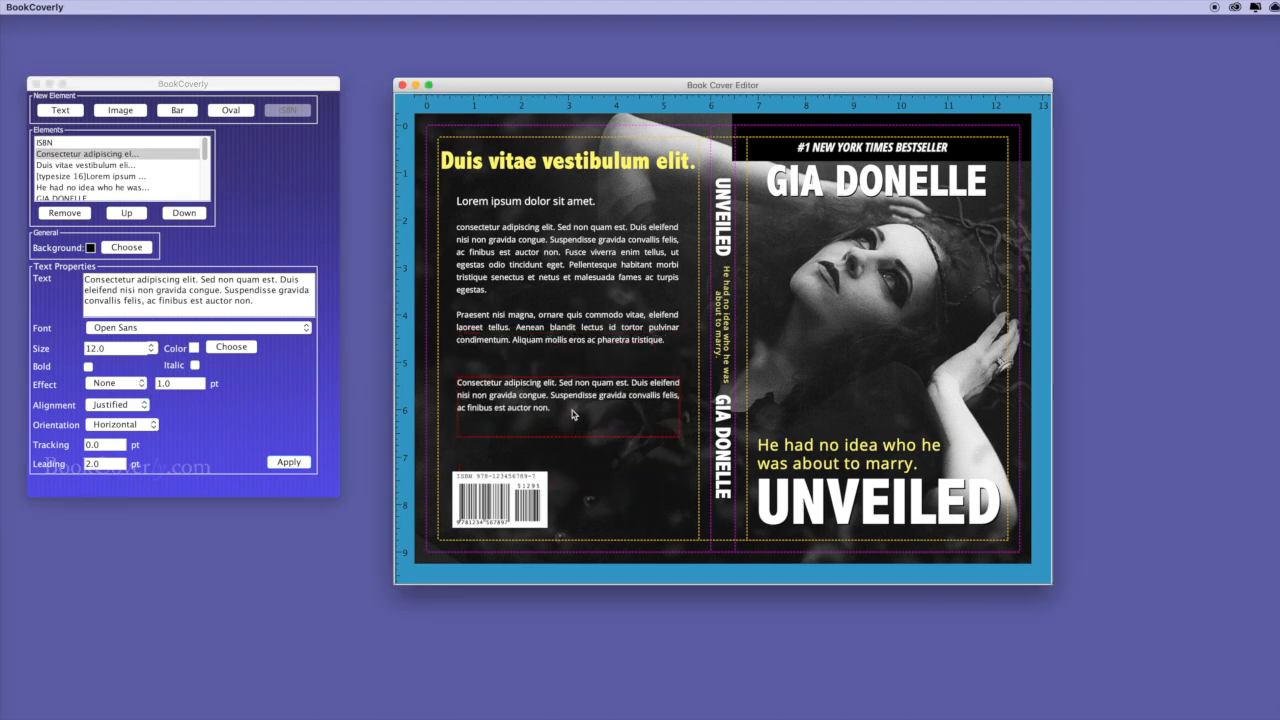
pyautogui.moveTo(675, 433)
pyautogui.mouseDown()
pyautogui.moveTo(583, 439)
pyautogui.moveTo(657, 405)
pyautogui.moveTo(659, 417)
pyautogui.mouseUp()
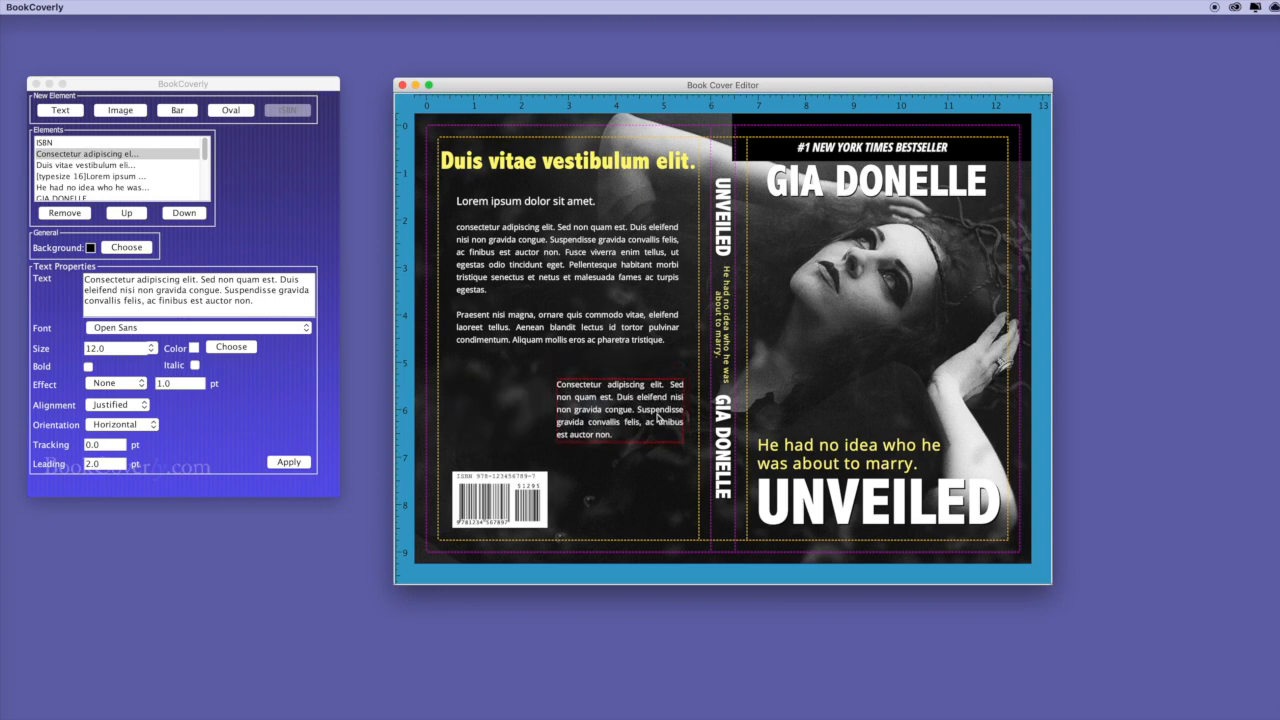
pyautogui.click(181, 114)
pyautogui.moveTo(454, 161); pyautogui.dragTo(684, 355)
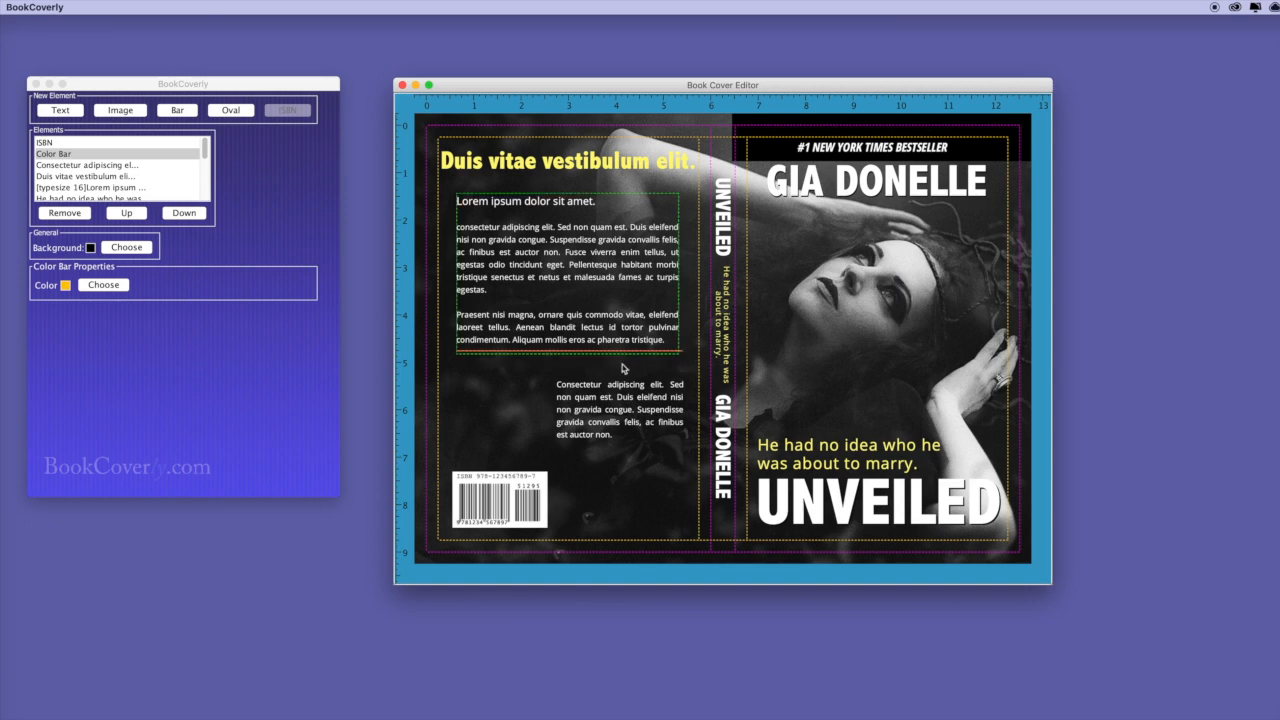
# Place the author photo on the back cover and move it upward.
pyautogui.click(120, 110)
pyautogui.click(127, 212)
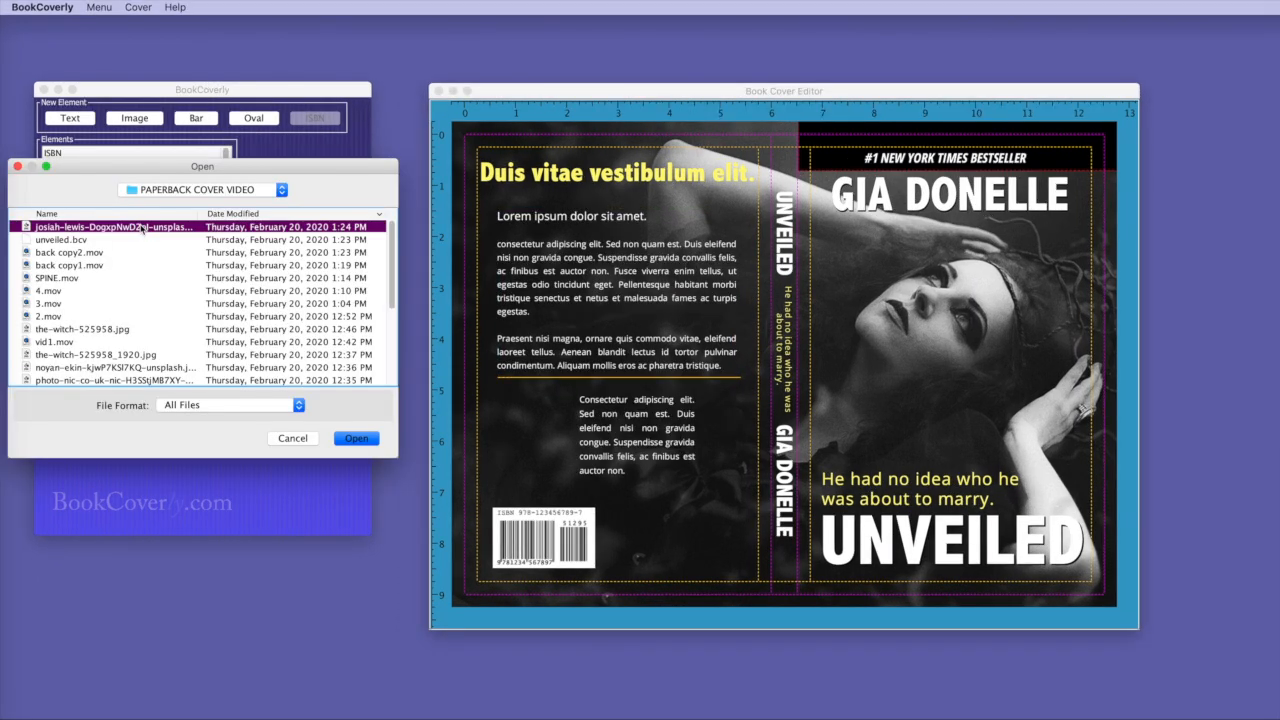
pyautogui.click(349, 438)
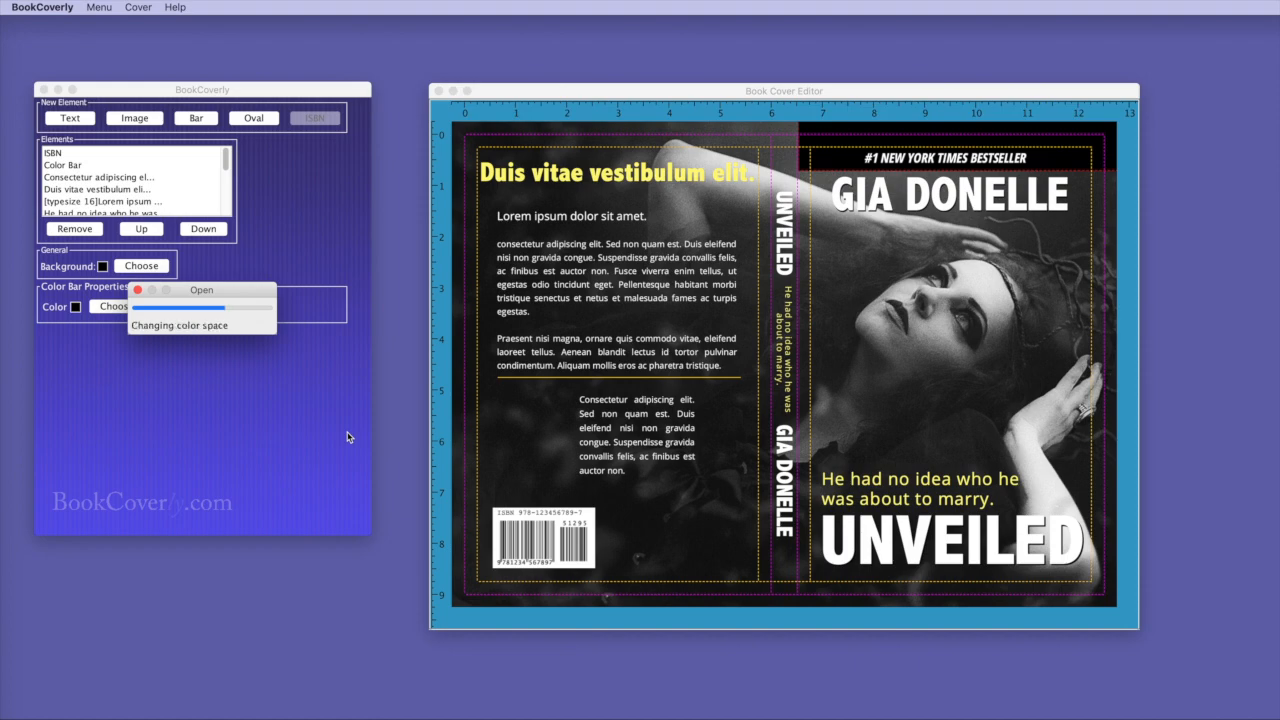
pyautogui.moveTo(711, 494); pyautogui.dragTo(571, 250)
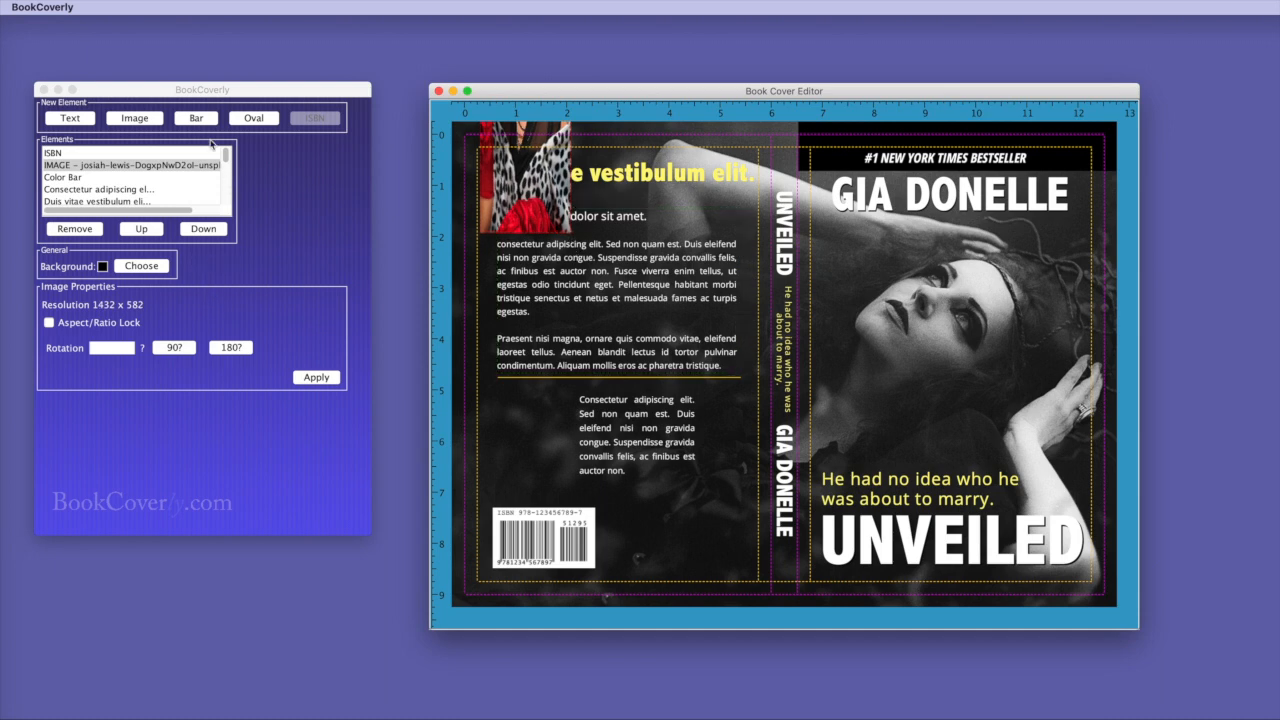
# Undo the resize, lock the aspect ratio, and shrink the photo to a small portrait.
pyautogui.click(156, 90)
pyautogui.click(138, 7)
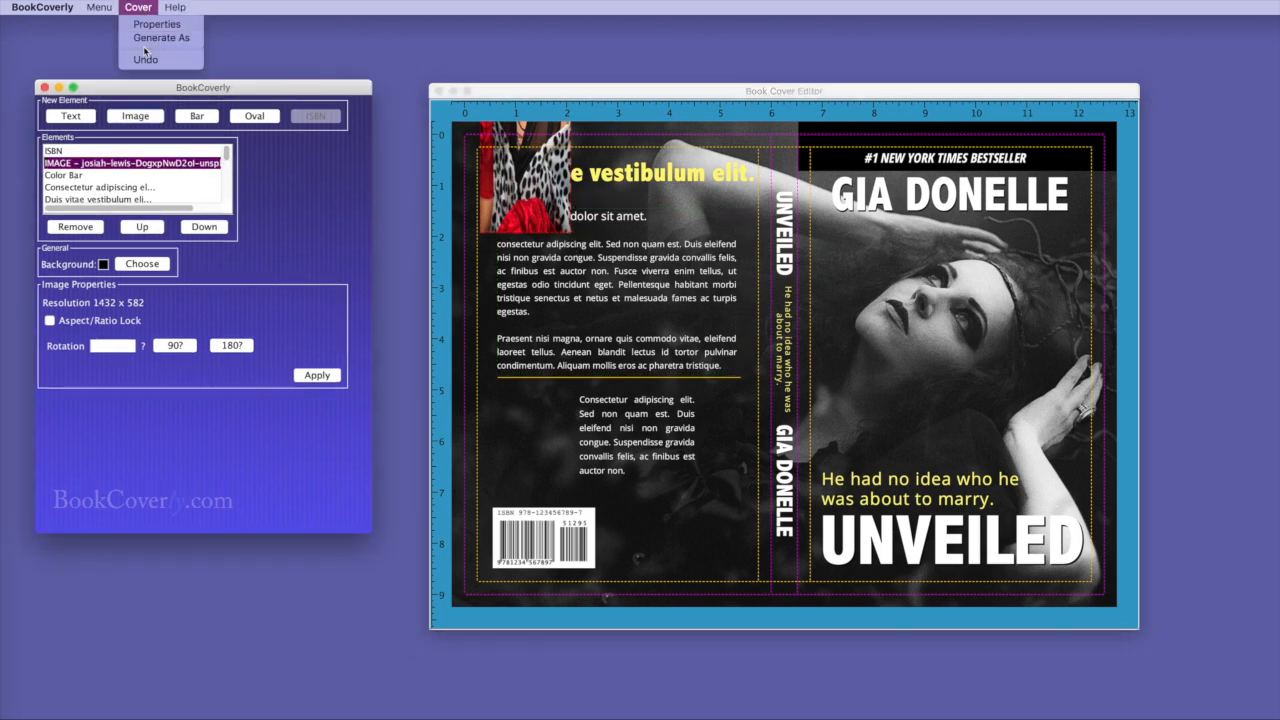
pyautogui.click(145, 60)
pyautogui.click(50, 321)
pyautogui.moveTo(825, 515); pyautogui.dragTo(707, 580)
pyautogui.moveTo(814, 556); pyautogui.dragTo(548, 458)
pyautogui.click(835, 533)
# Make the short paragraph box wider and shorter, and nudge the barcode up and right.
pyautogui.click(641, 446)
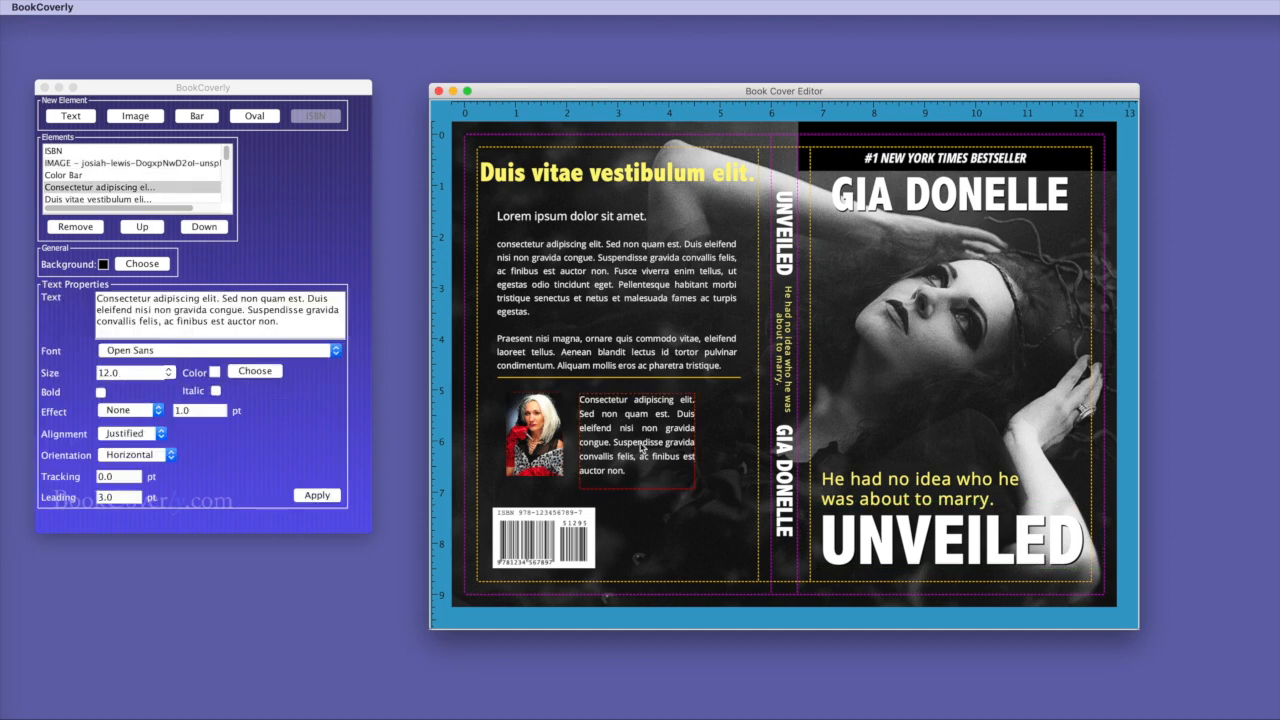
pyautogui.moveTo(697, 487); pyautogui.dragTo(699, 481)
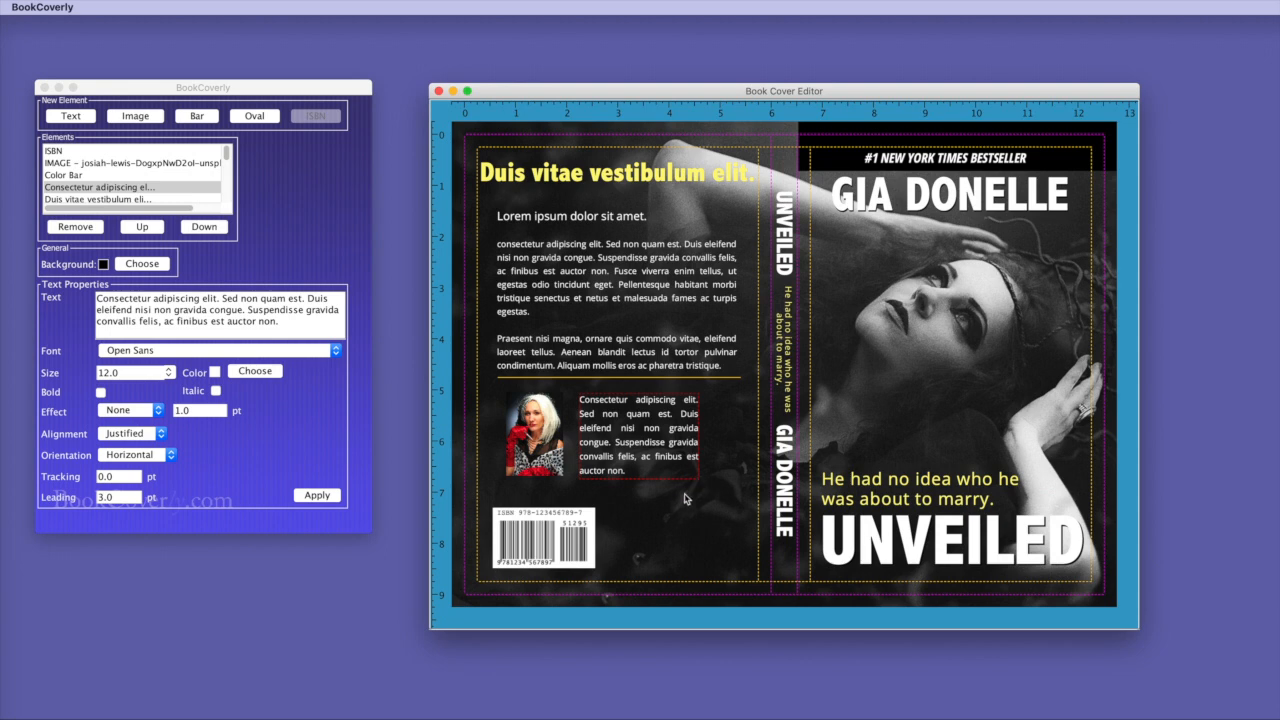
pyautogui.click(685, 505)
pyautogui.moveTo(575, 533)
pyautogui.mouseDown()
pyautogui.moveTo(588, 531)
pyautogui.moveTo(577, 527)
pyautogui.mouseUp()
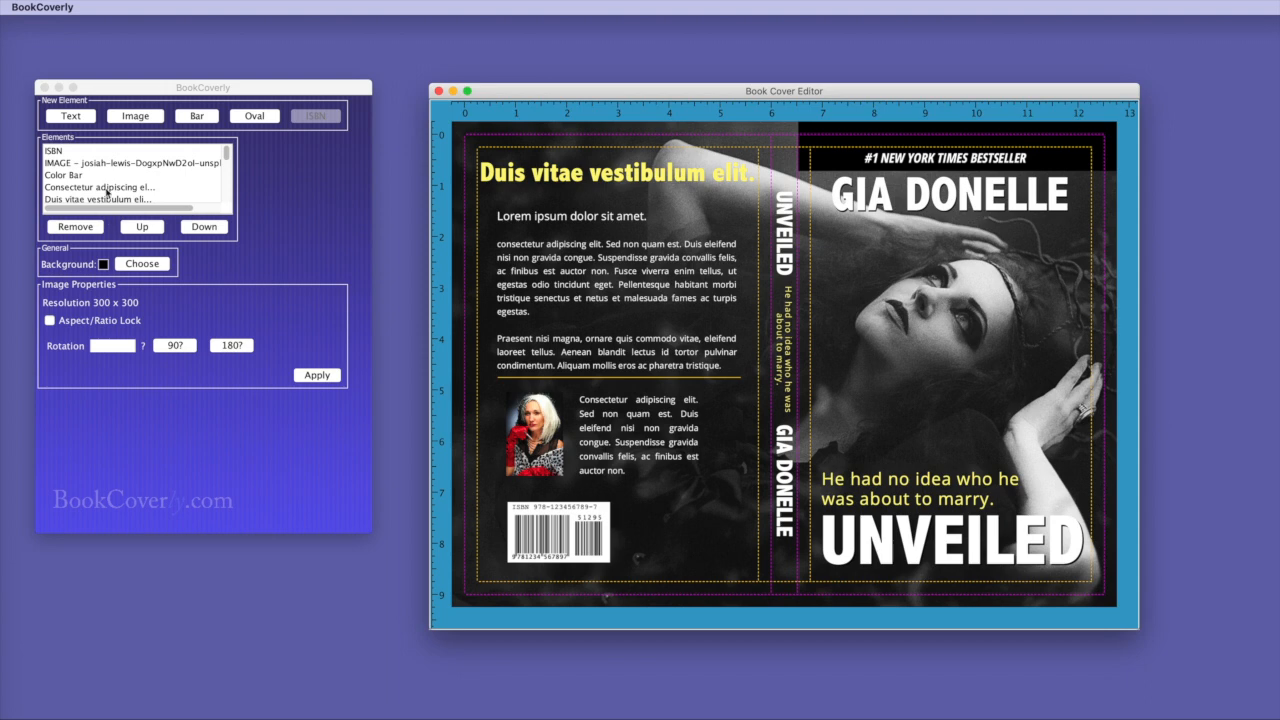
# Add a '$12.95 USA' text box in white Adobe Garamond Pro.
pyautogui.click(78, 117)
pyautogui.moveTo(145, 298); pyautogui.dragTo(70, 296)
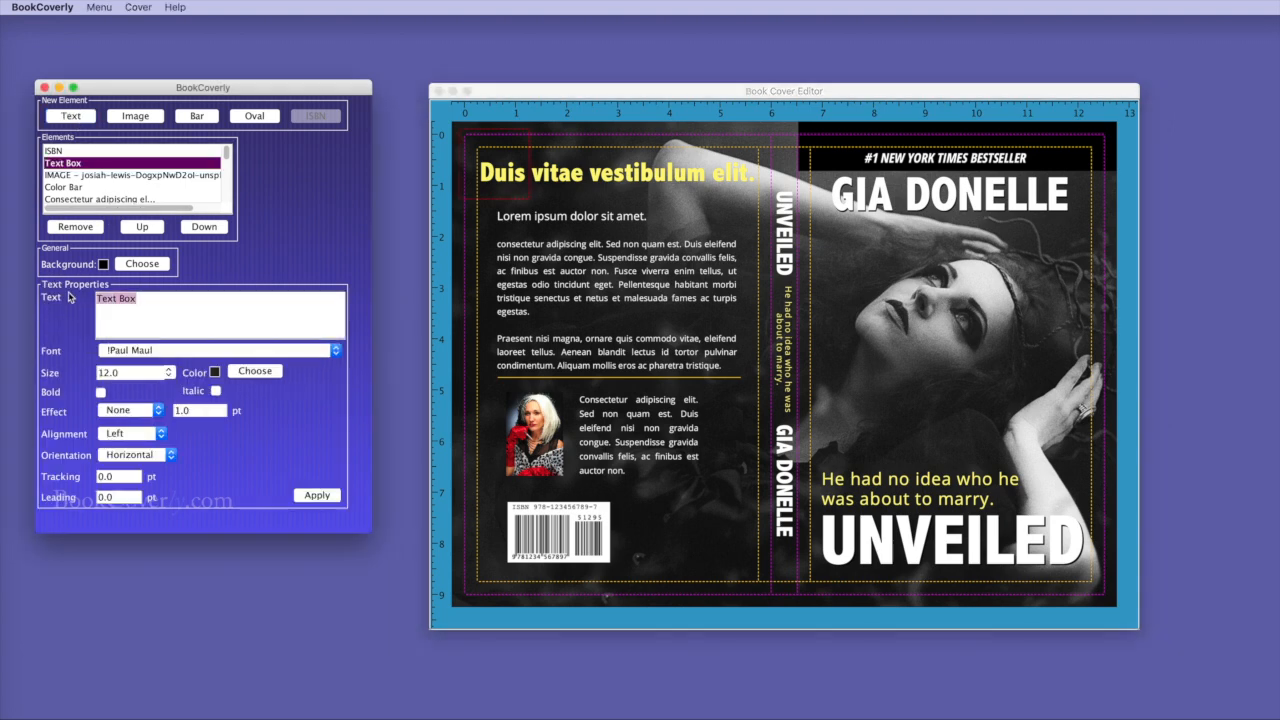
pyautogui.write('$12.95 USA')
pyautogui.click(186, 351)
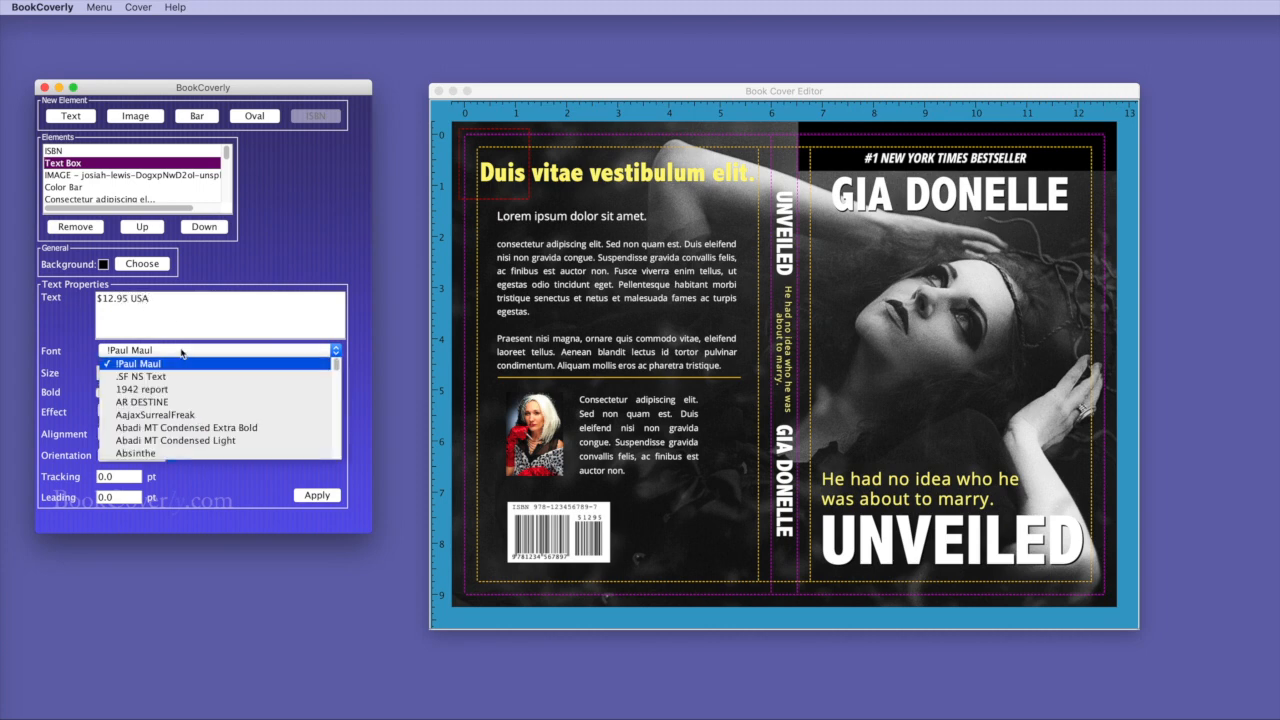
pyautogui.scroll(-3, 210, 420)
pyautogui.click(218, 438)
pyautogui.click(322, 500)
pyautogui.click(256, 373)
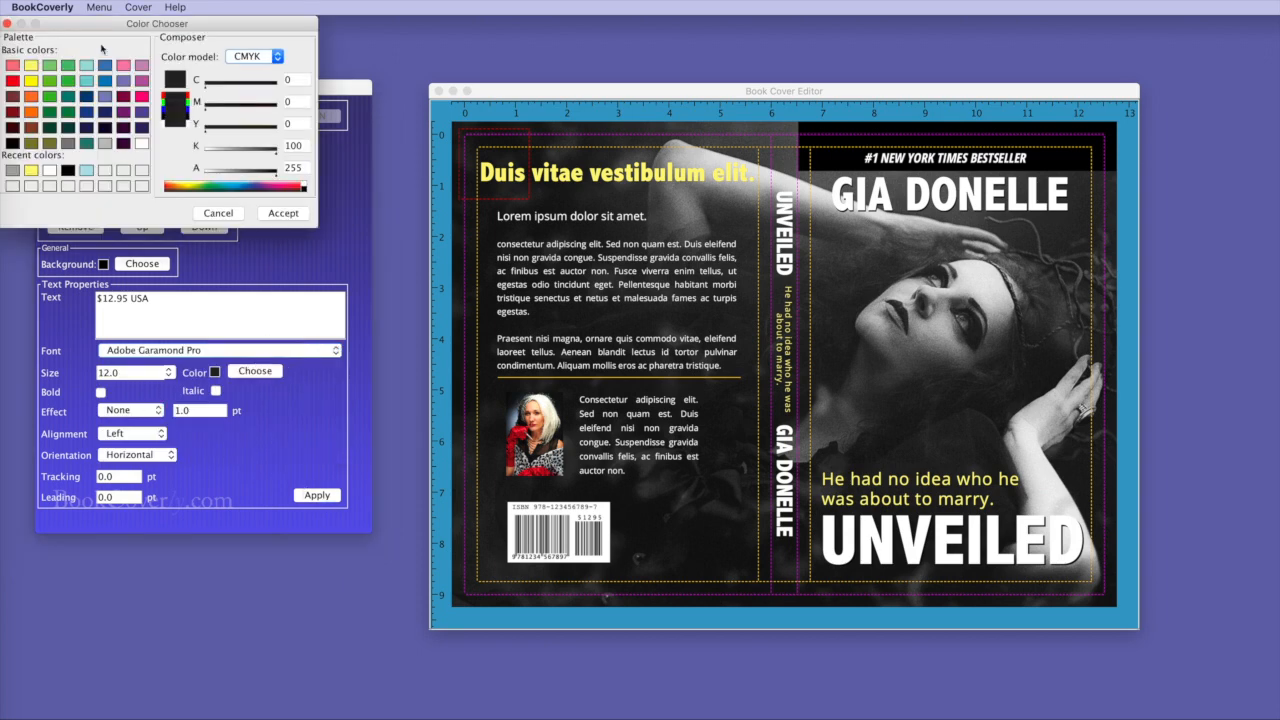
pyautogui.click(141, 143)
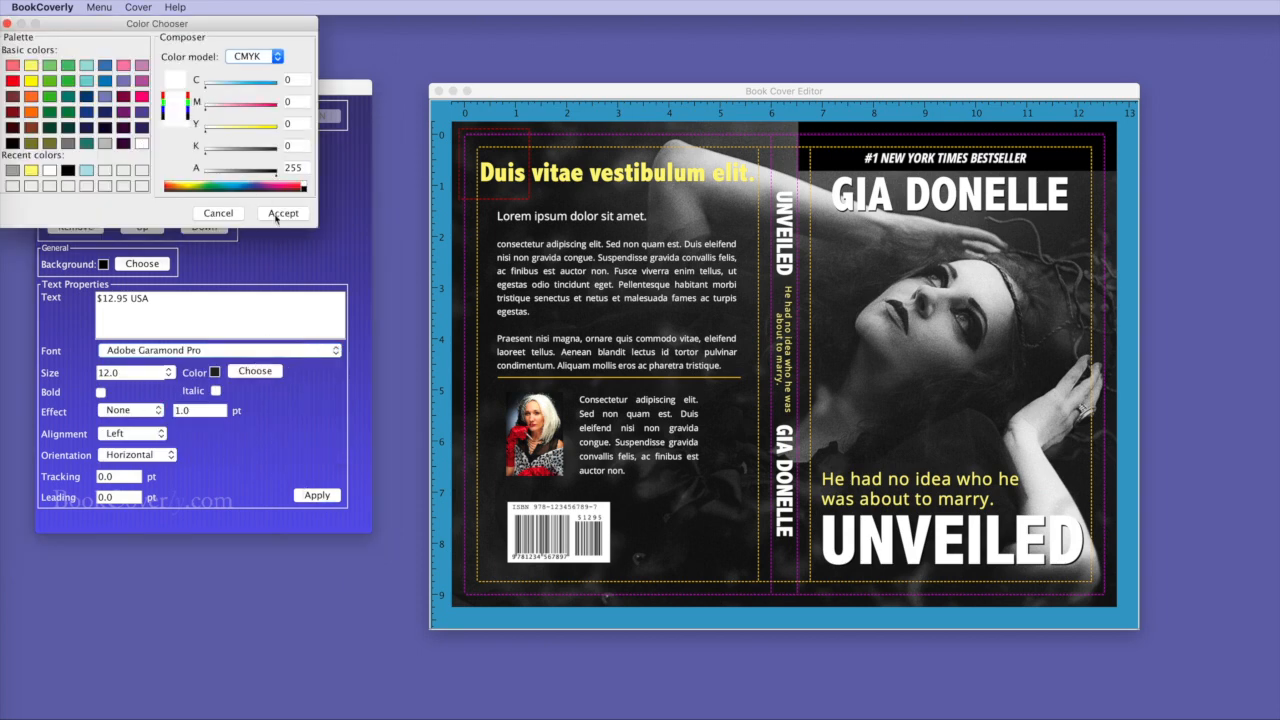
pyautogui.click(276, 213)
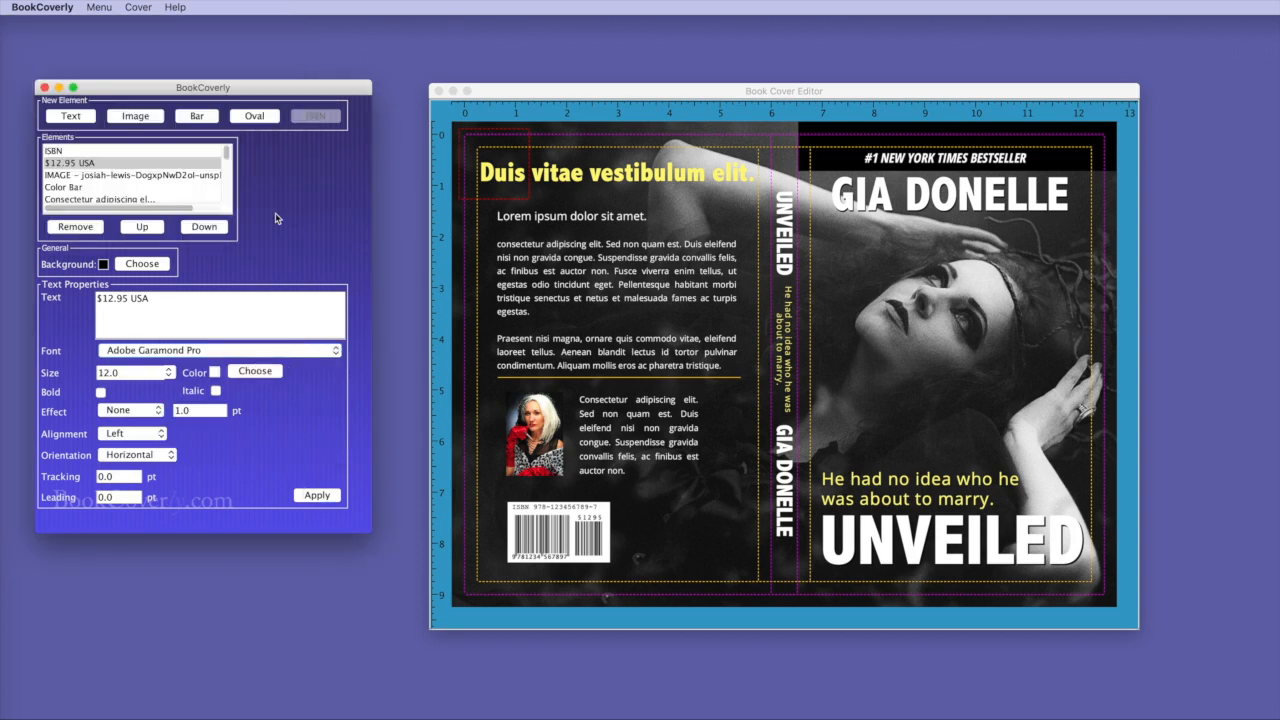
pyautogui.click(319, 495)
# Move the price beside the back-cover barcode and save the cover.
pyautogui.click(528, 198)
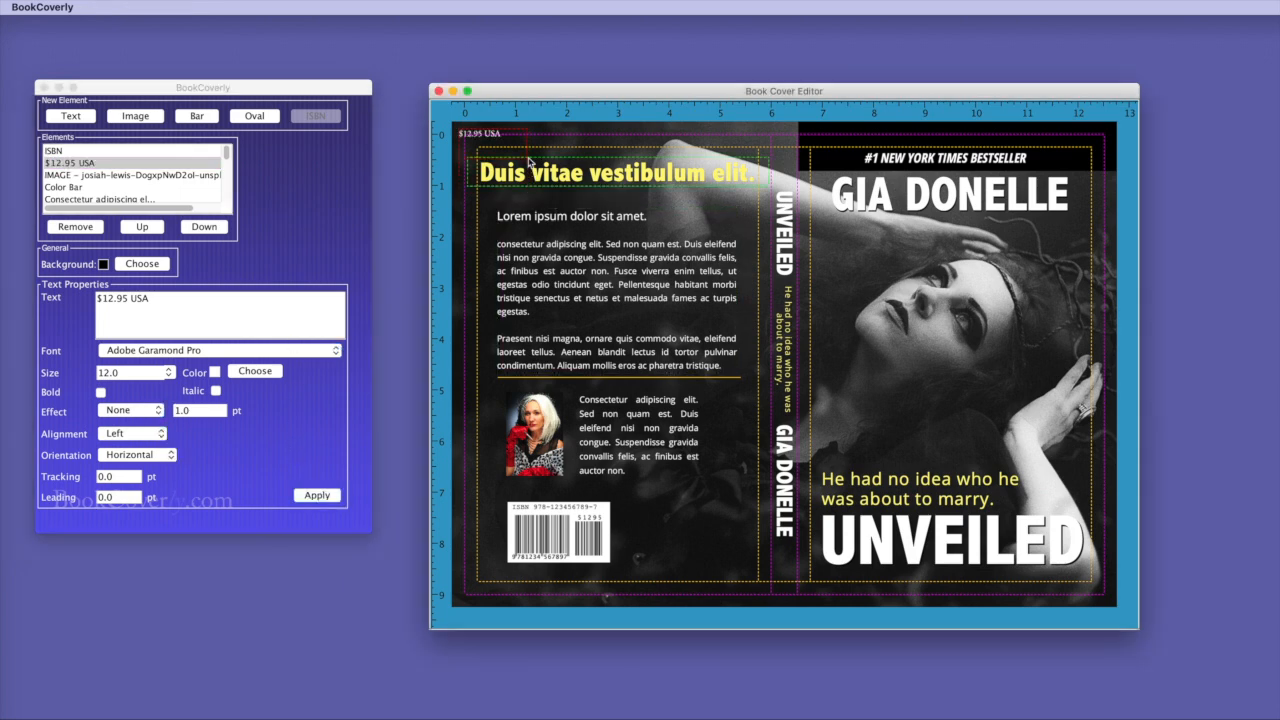
pyautogui.moveTo(508, 150); pyautogui.dragTo(688, 518)
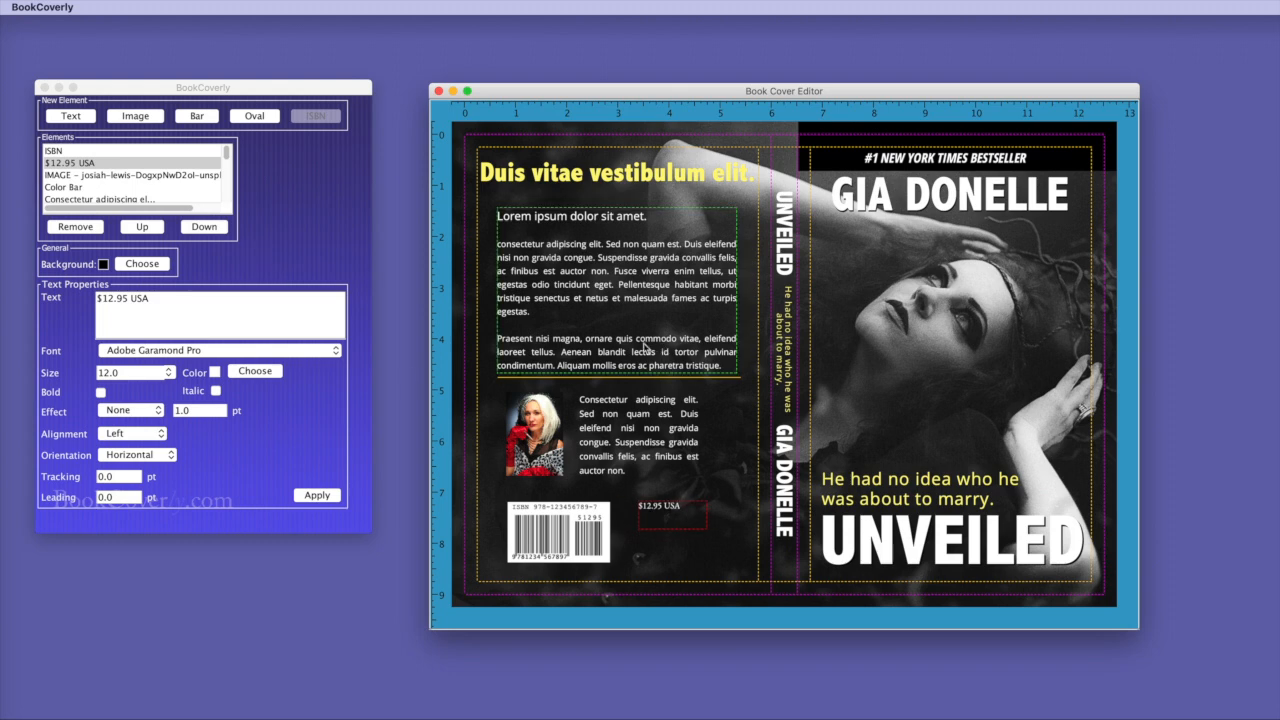
pyautogui.click(295, 213)
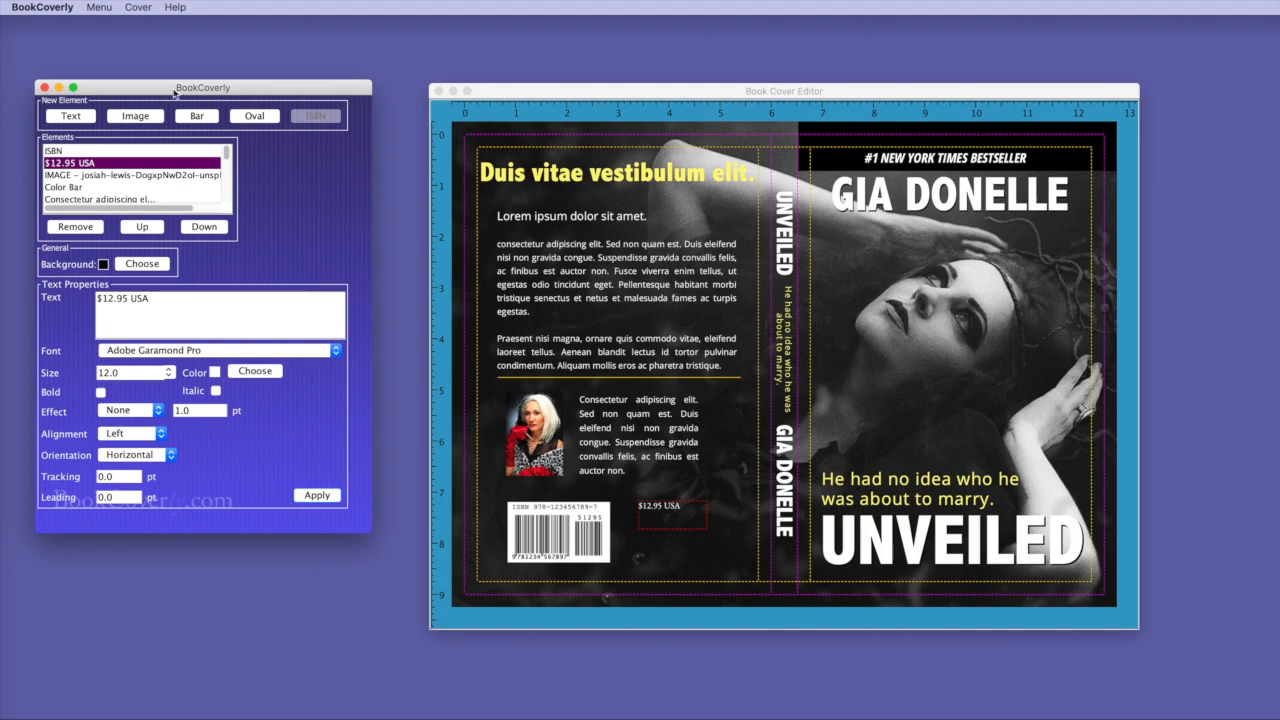
pyautogui.click(95, 6)
pyautogui.click(99, 77)
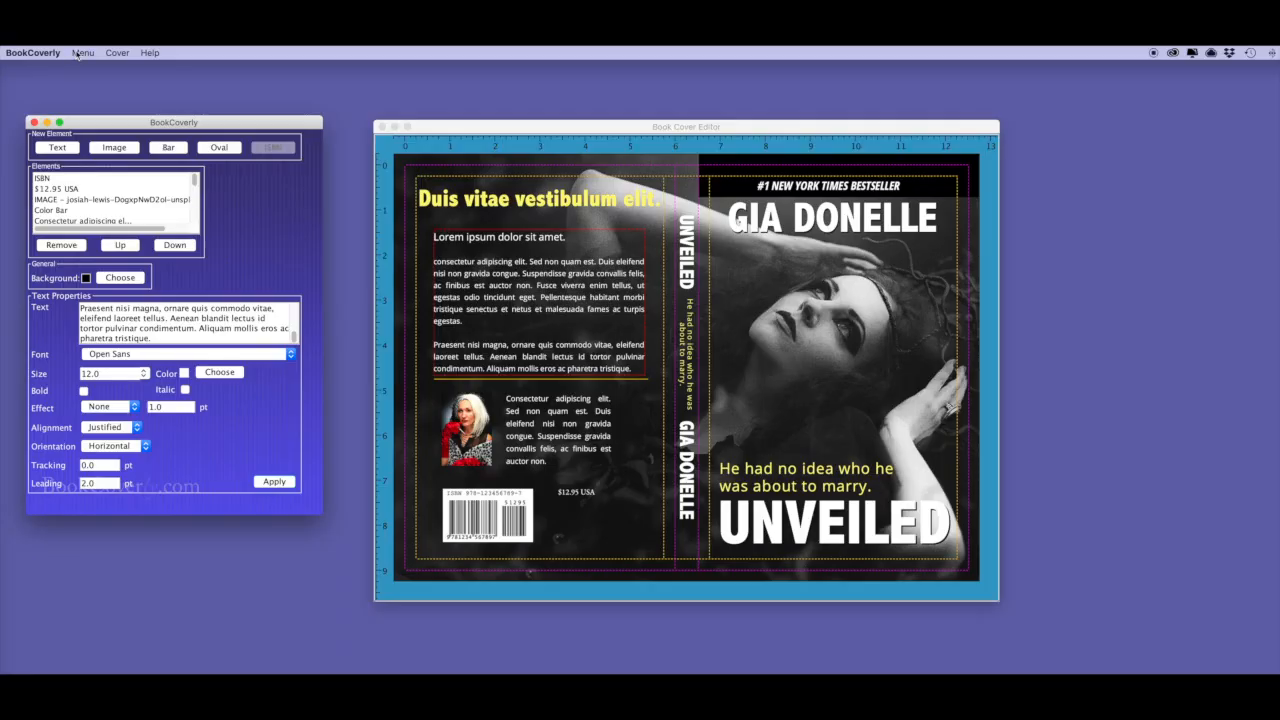
# Generate the wraparound cover as a PDF (*.pdf) under a new file name.
pyautogui.click(80, 53)
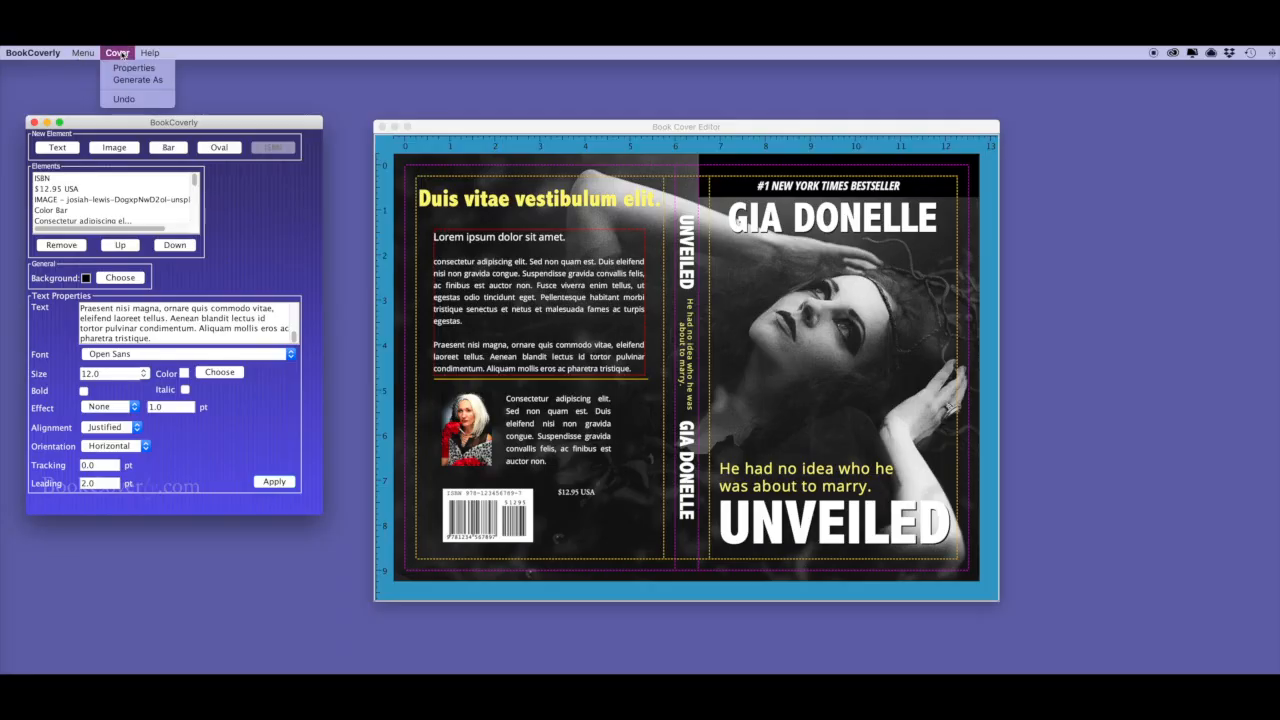
pyautogui.click(265, 206)
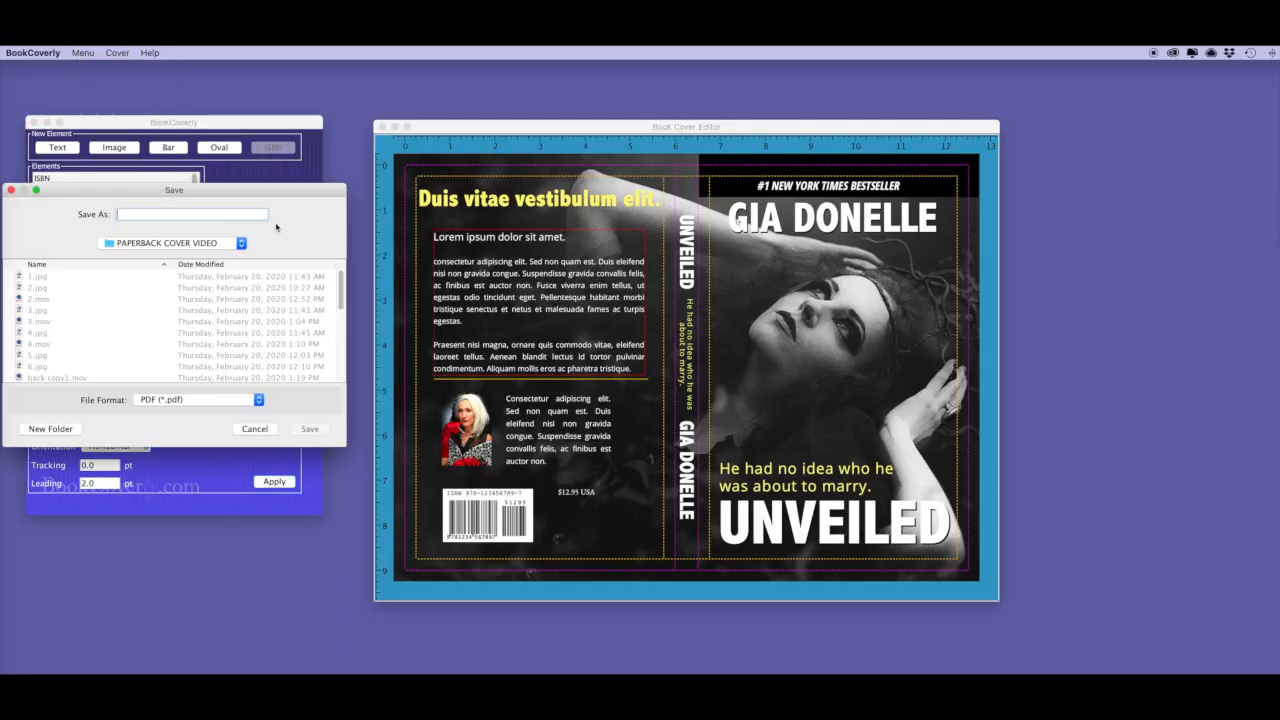
pyautogui.click(211, 402)
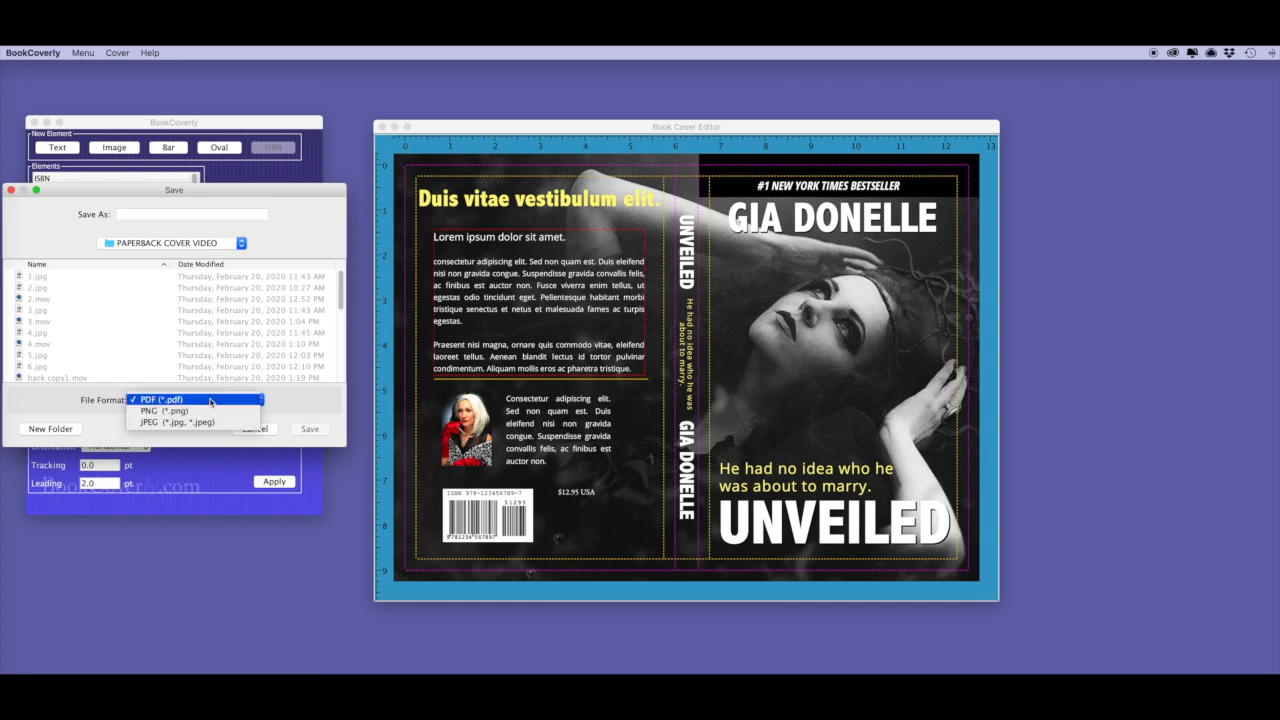
pyautogui.click(141, 214)
pyautogui.write('unveiled')
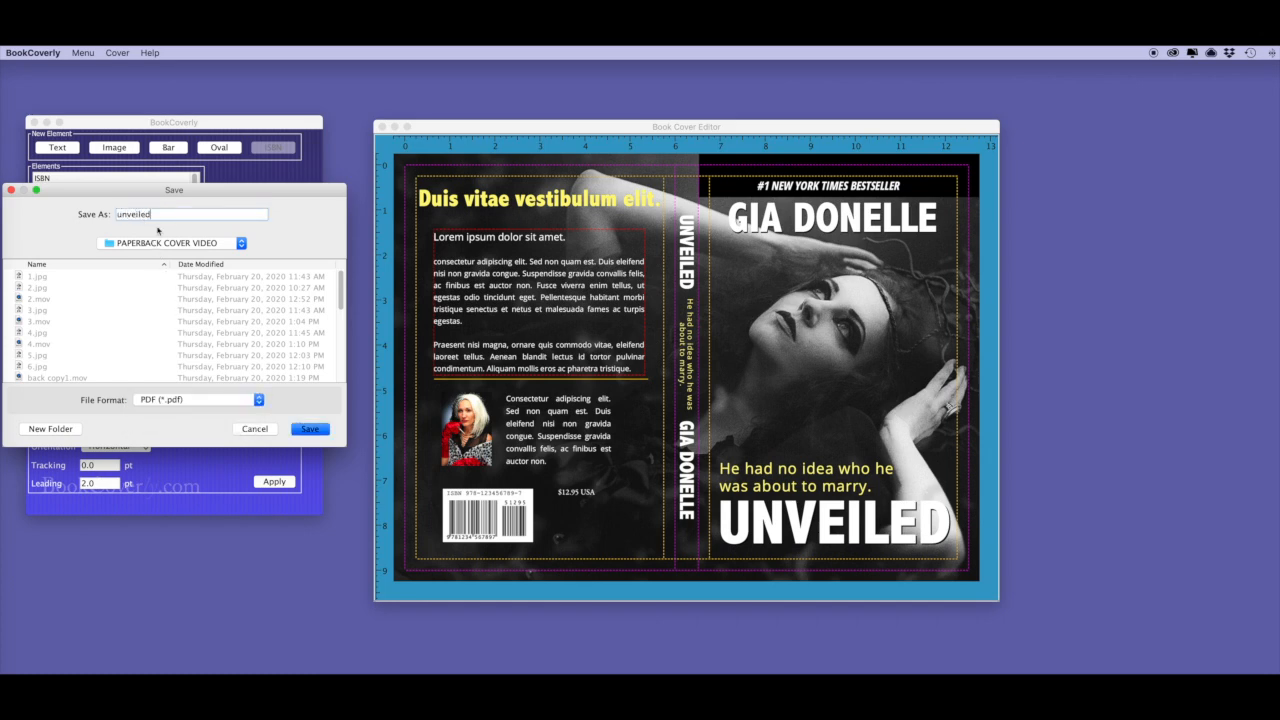
pyautogui.click(308, 431)
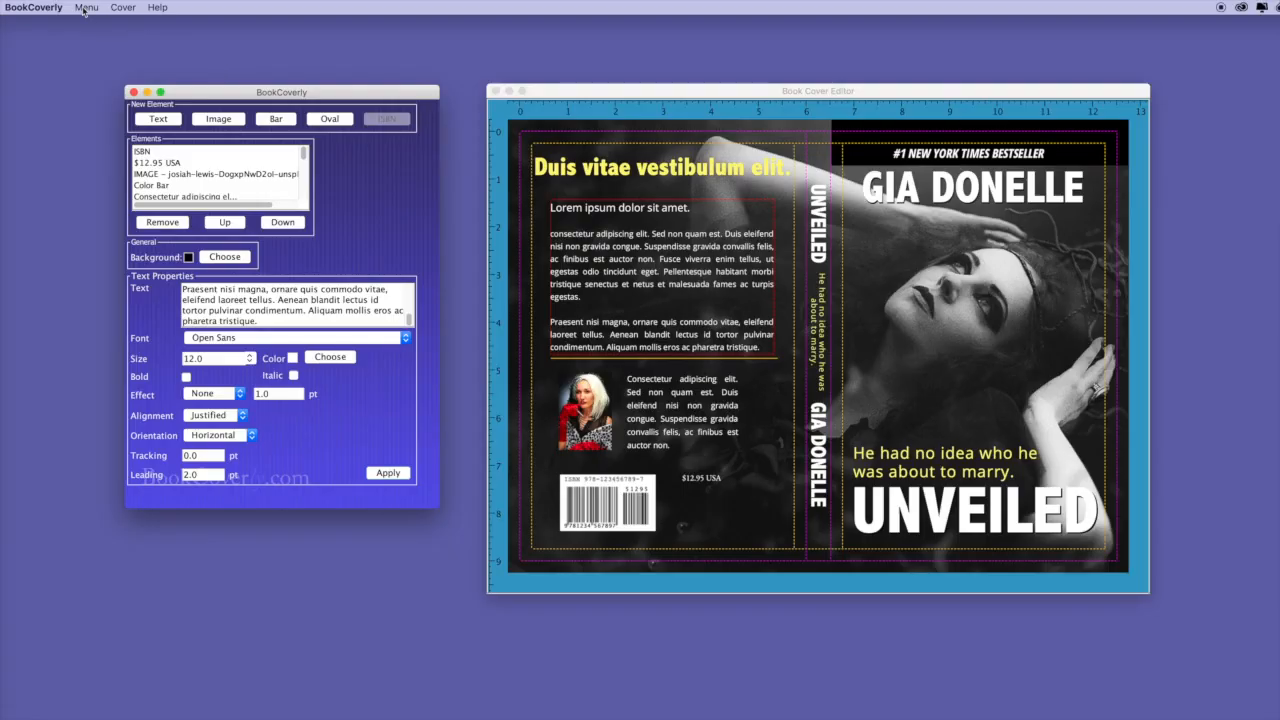
# Export the front cover at 300 DPI as unveiled-ebook.png and view it in Preview.
pyautogui.click(85, 8)
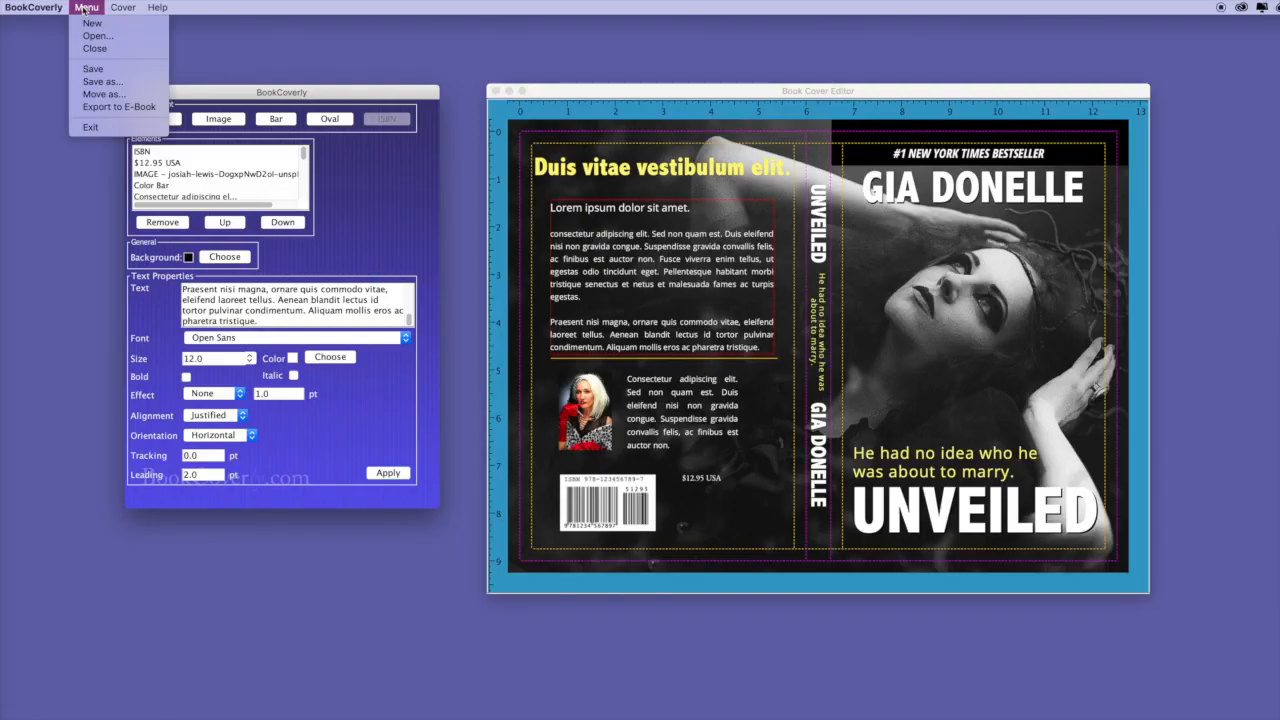
pyautogui.click(102, 107)
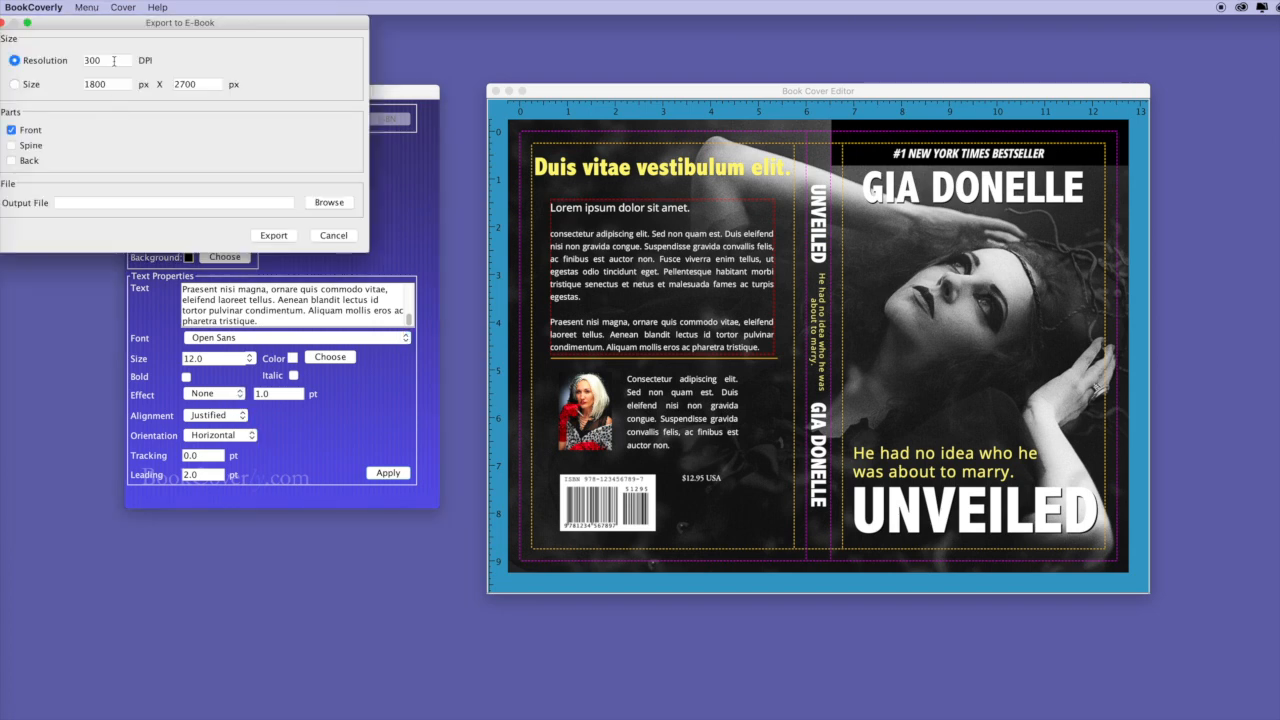
pyautogui.moveTo(111, 24); pyautogui.dragTo(247, 123)
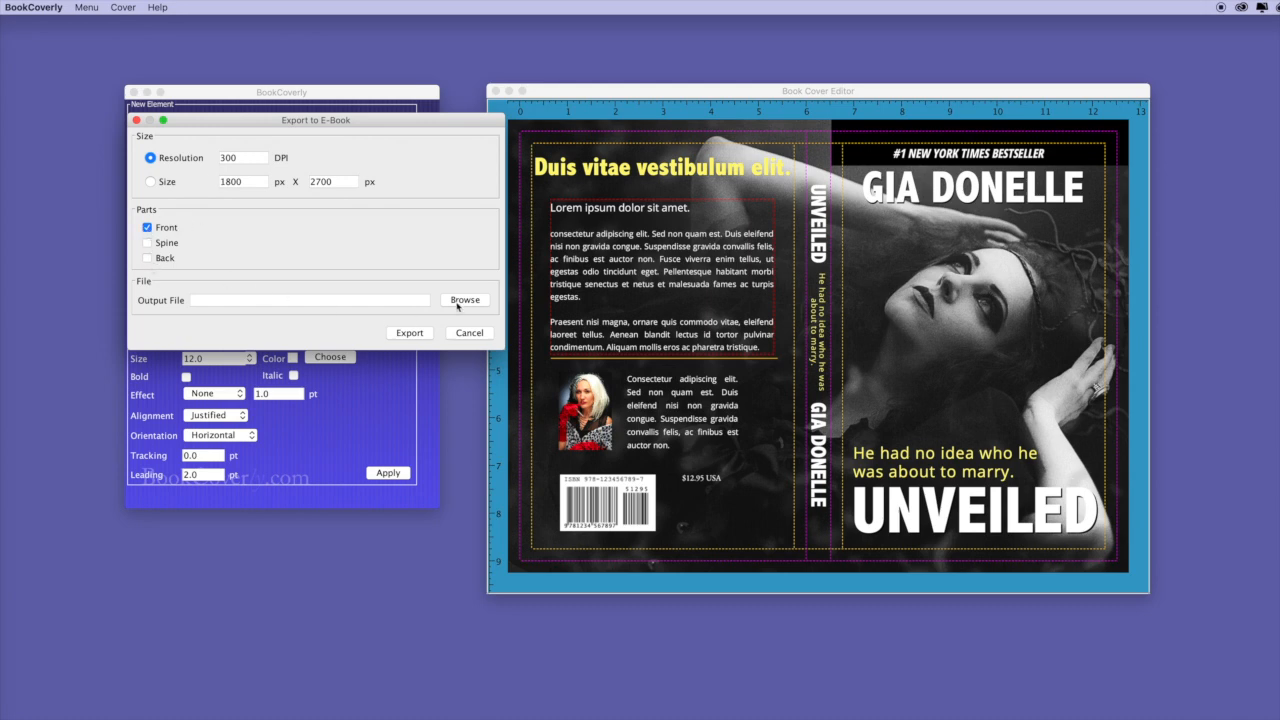
pyautogui.click(463, 300)
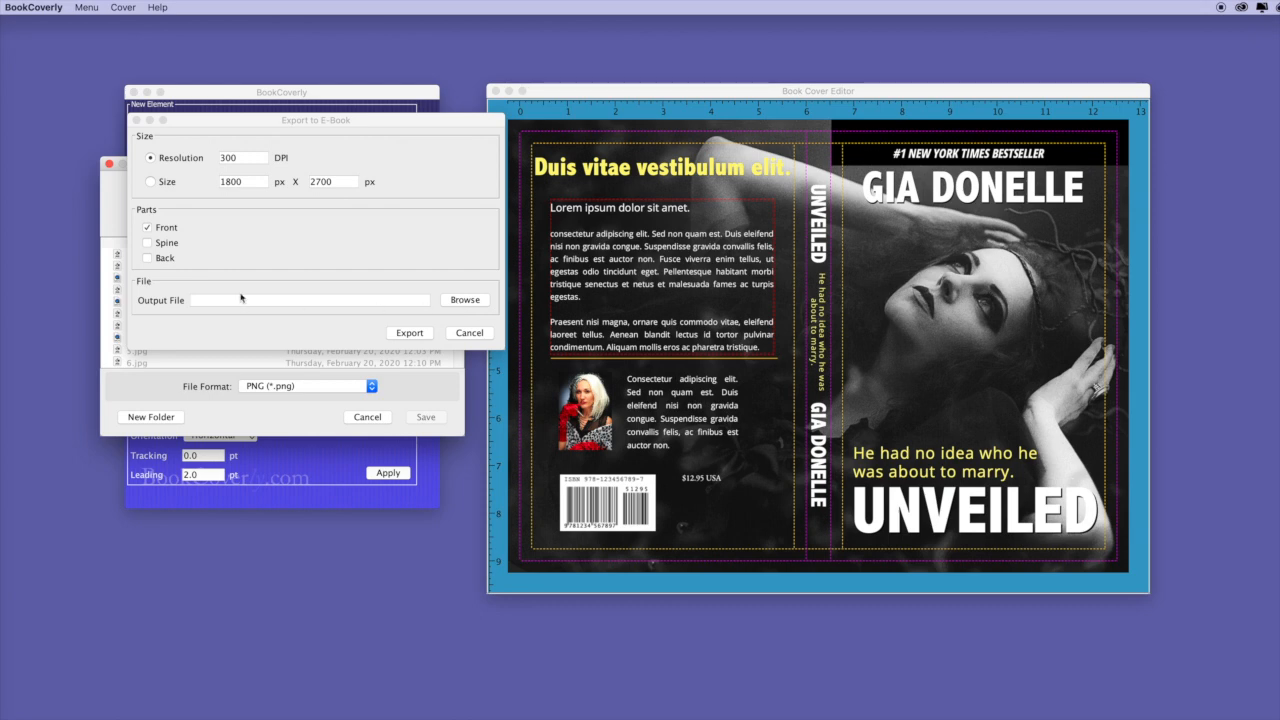
pyautogui.click(232, 305)
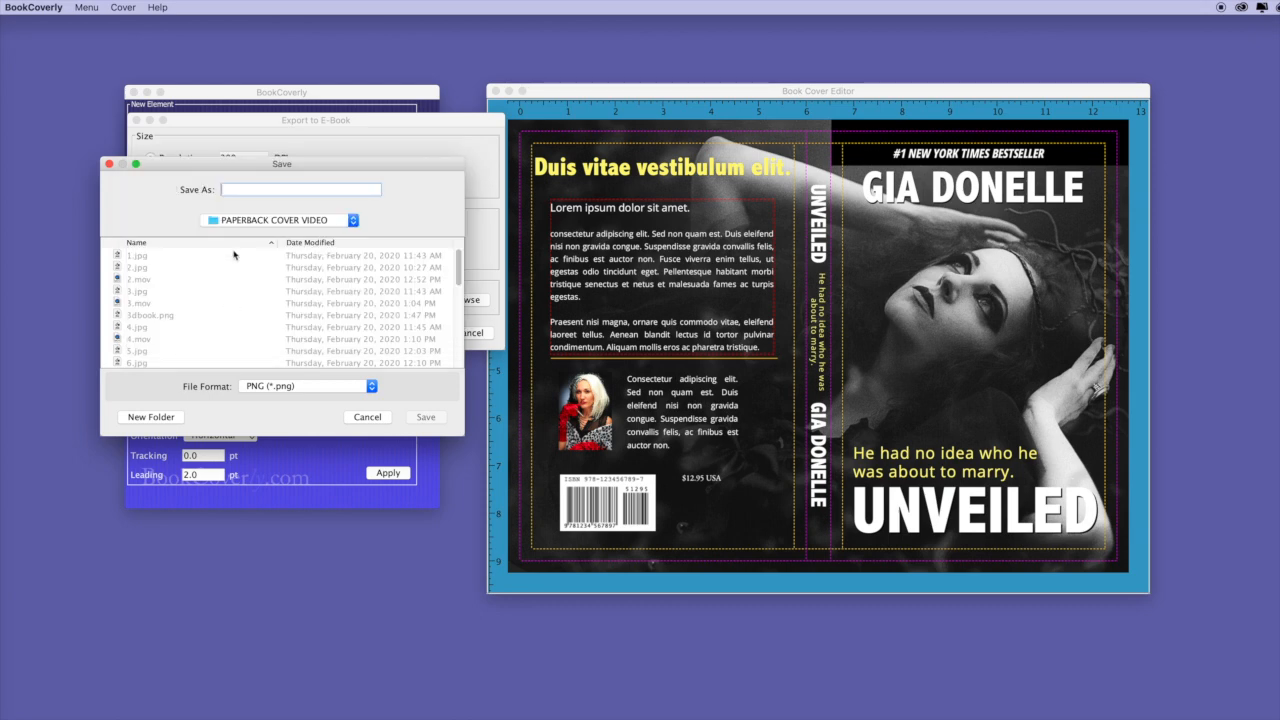
pyautogui.write('unveiled-ebook')
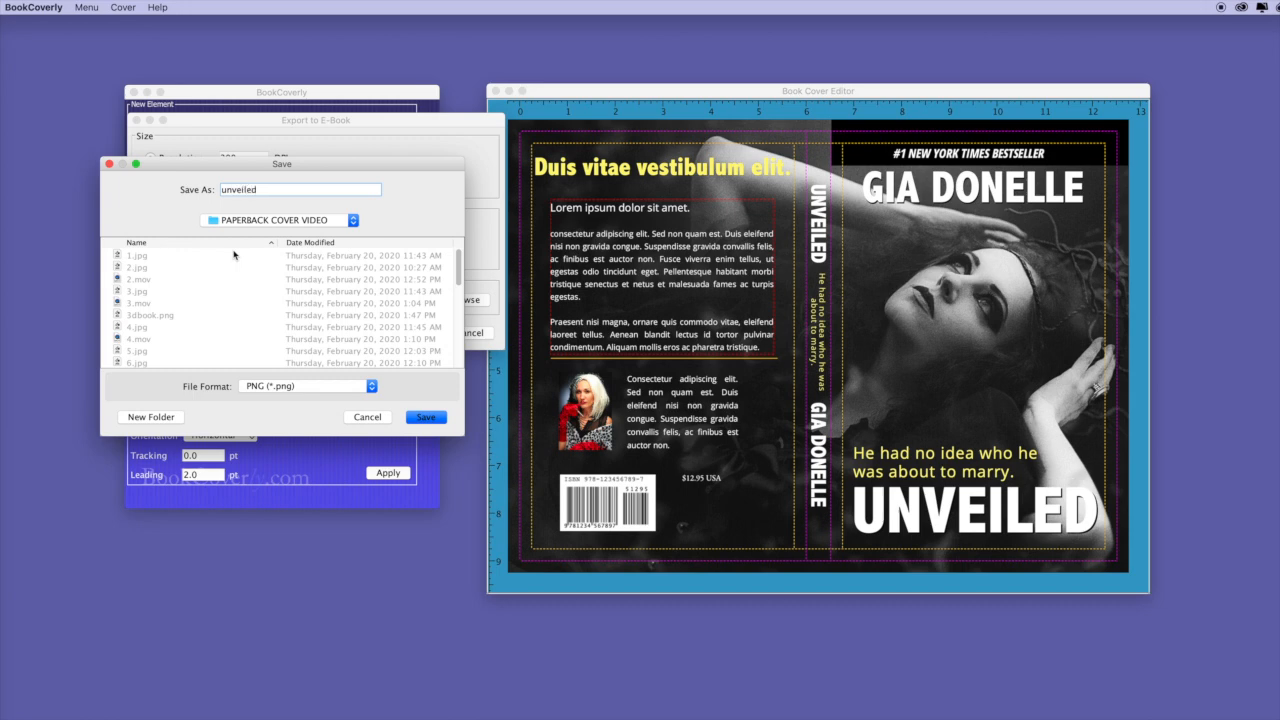
pyautogui.click(285, 386)
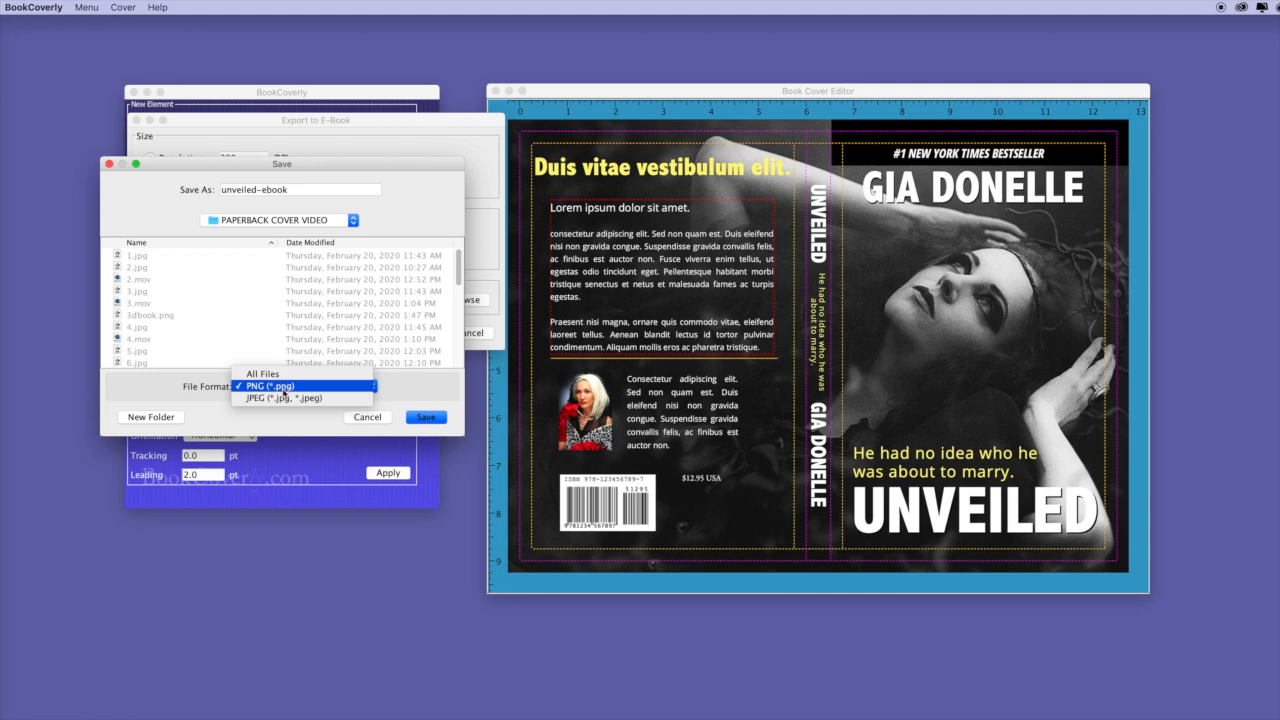
pyautogui.click(300, 388)
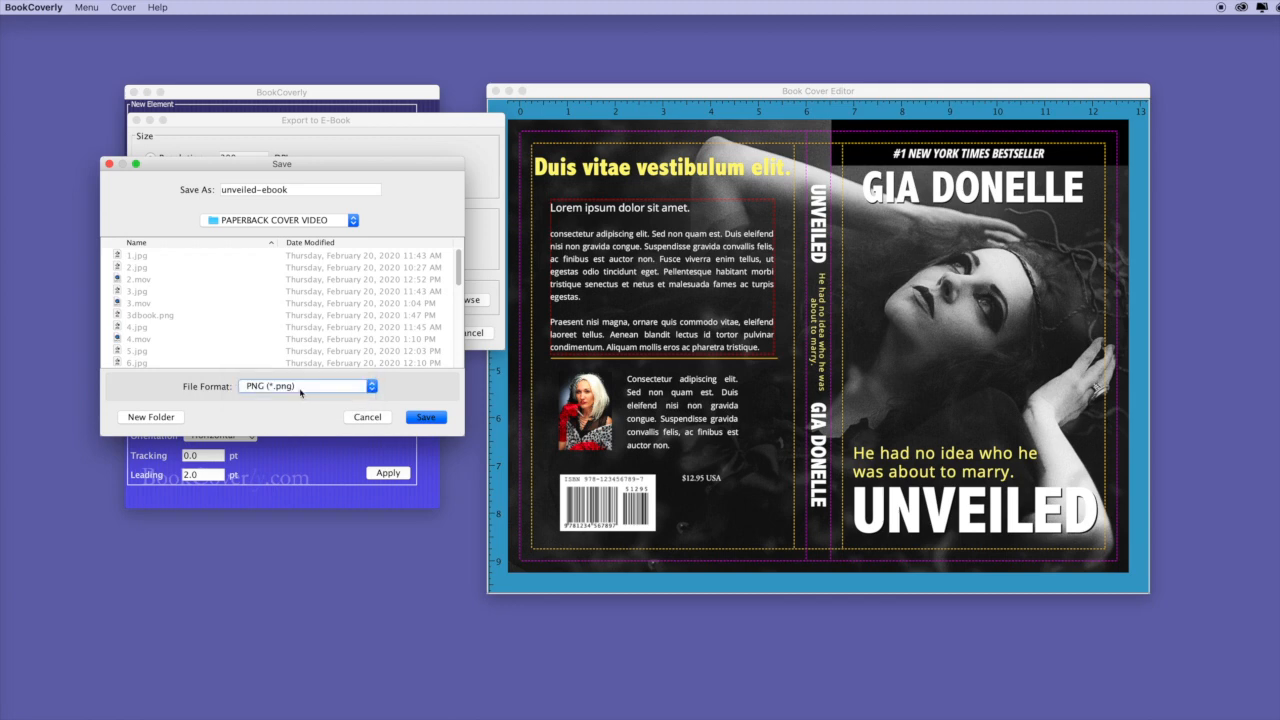
pyautogui.click(420, 420)
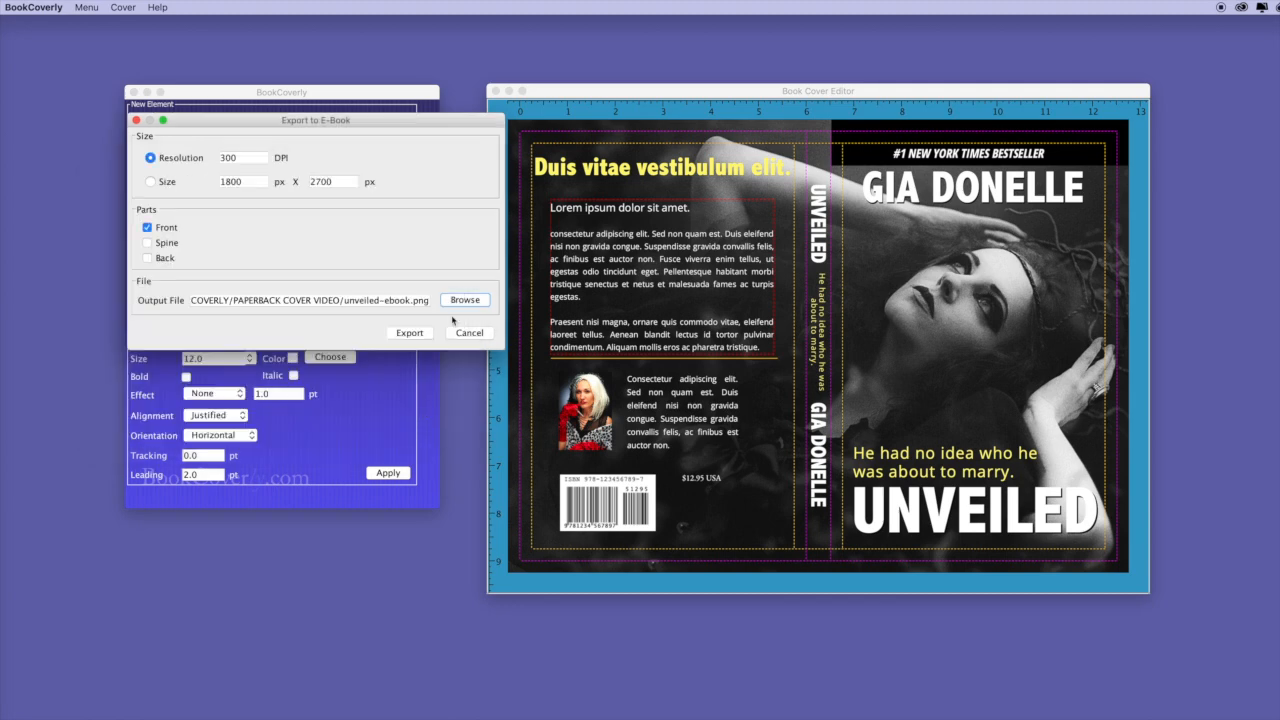
pyautogui.click(410, 333)
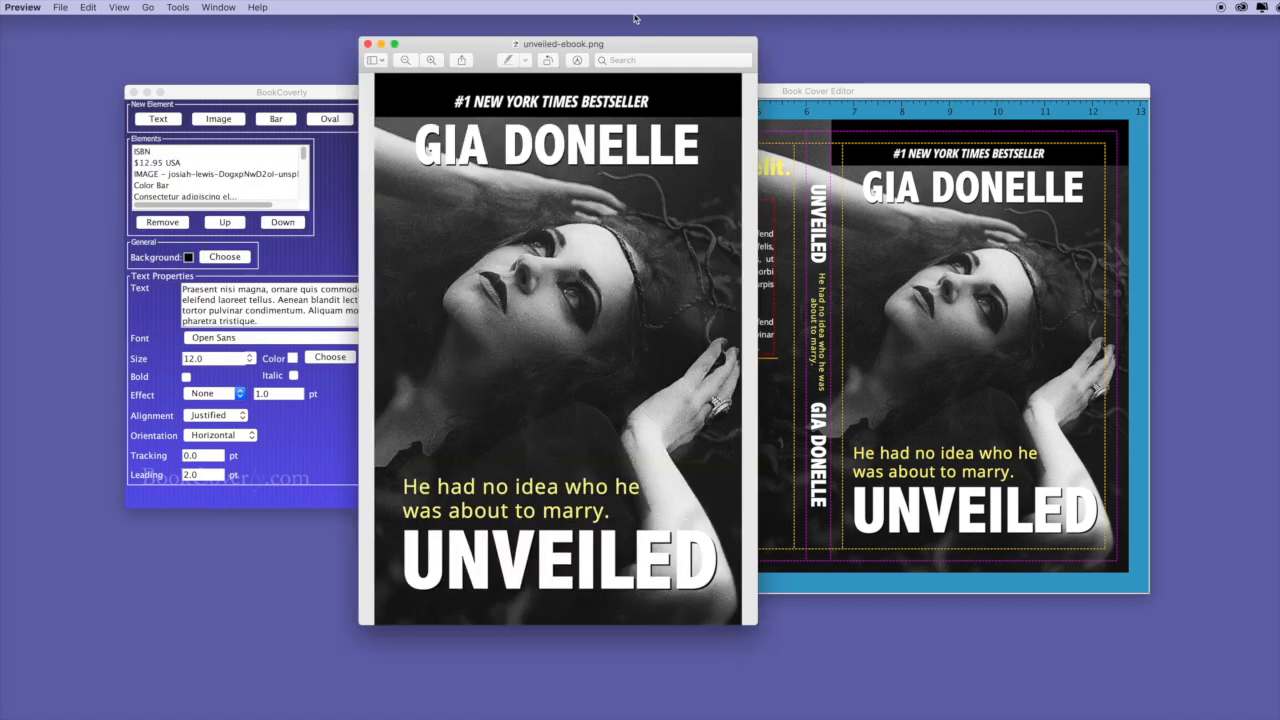
pyautogui.moveTo(628, 45); pyautogui.dragTo(920, 76)
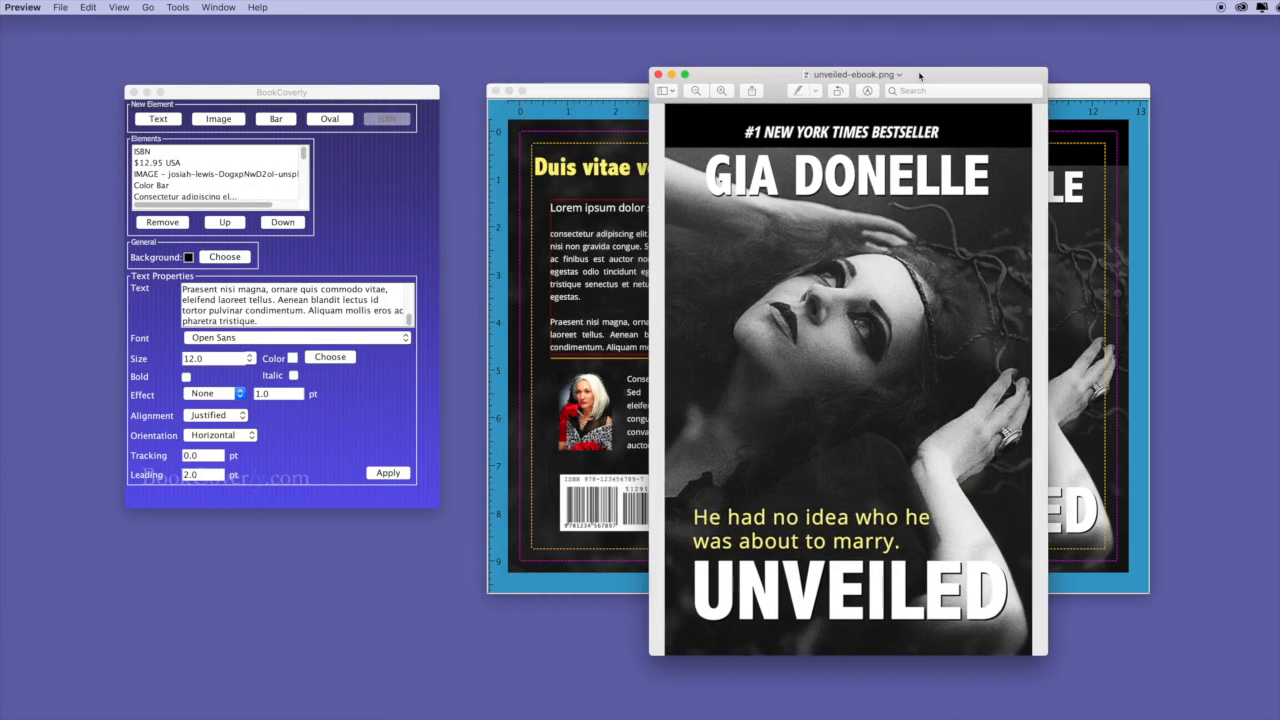